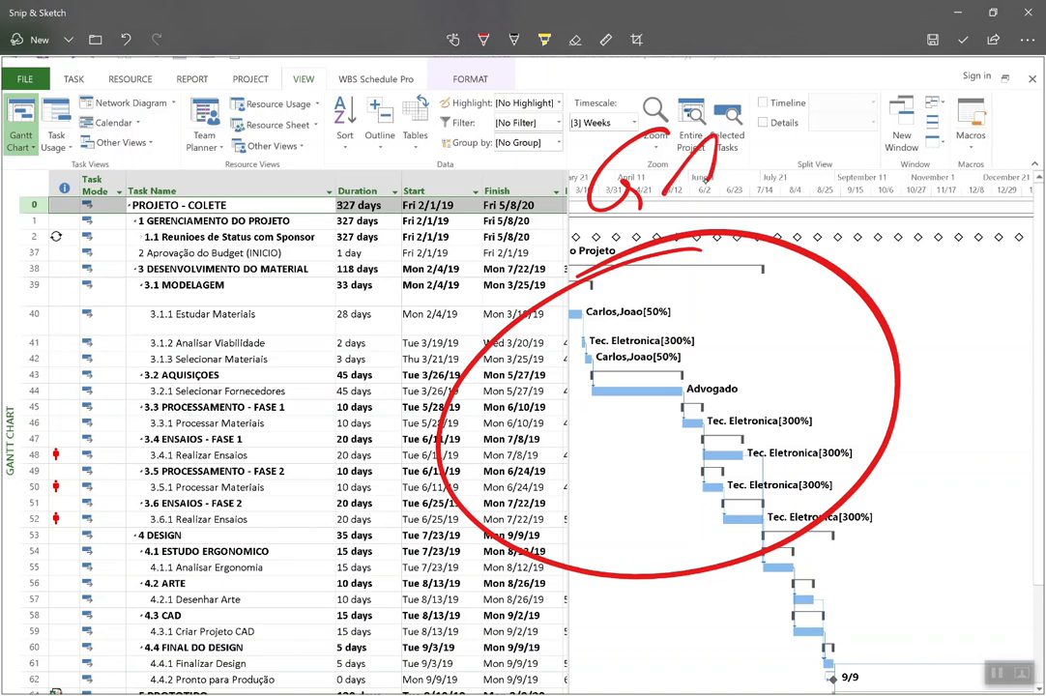
- Handwrite the remaining letters of the word GANTT in red above the chart in the snip
{"action": "left_click_drag", "start_coordinate": [774, 148], "coordinate": [839, 146]}
{"action": "mouse_move", "coordinate": [816, 149]}
{"action": "left_mouse_down"}
{"action": "mouse_move", "coordinate": [803, 188]}
{"action": "mouse_move", "coordinate": [888, 143]}
{"action": "left_mouse_up"}
{"action": "left_click_drag", "start_coordinate": [878, 145], "coordinate": [865, 186]}
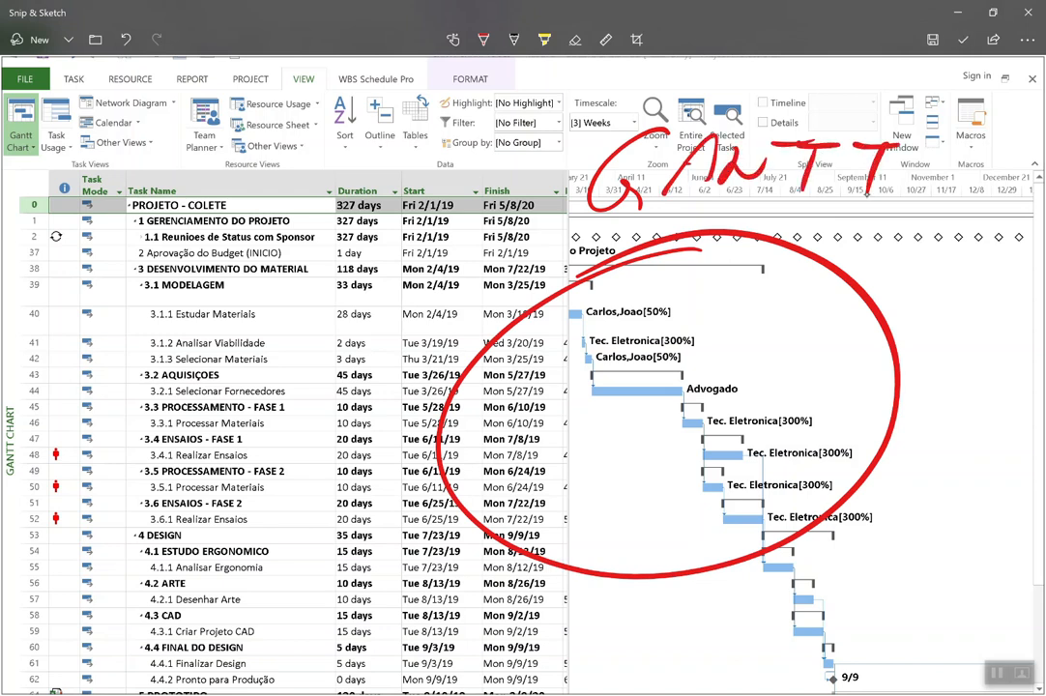
- Handwrite "CONTROLE?" in red across the task table and underline it with two slanted strokes
{"action": "mouse_move", "coordinate": [128, 266]}
{"action": "left_mouse_down"}
{"action": "mouse_move", "coordinate": [77, 319]}
{"action": "mouse_move", "coordinate": [136, 350]}
{"action": "left_mouse_up"}
{"action": "mouse_move", "coordinate": [159, 271]}
{"action": "left_mouse_down"}
{"action": "mouse_move", "coordinate": [167, 300]}
{"action": "mouse_move", "coordinate": [258, 208]}
{"action": "left_mouse_up"}
{"action": "mouse_move", "coordinate": [246, 205]}
{"action": "left_mouse_down"}
{"action": "mouse_move", "coordinate": [244, 261]}
{"action": "mouse_move", "coordinate": [305, 246]}
{"action": "mouse_move", "coordinate": [324, 207]}
{"action": "mouse_move", "coordinate": [367, 226]}
{"action": "left_mouse_up"}
{"action": "mouse_move", "coordinate": [403, 169]}
{"action": "left_mouse_down"}
{"action": "mouse_move", "coordinate": [381, 193]}
{"action": "mouse_move", "coordinate": [398, 214]}
{"action": "left_mouse_up"}
{"action": "left_click_drag", "start_coordinate": [418, 154], "coordinate": [428, 190]}
{"action": "left_click_drag", "start_coordinate": [135, 422], "coordinate": [484, 282]}
{"action": "left_click_drag", "start_coordinate": [190, 445], "coordinate": [452, 334]}
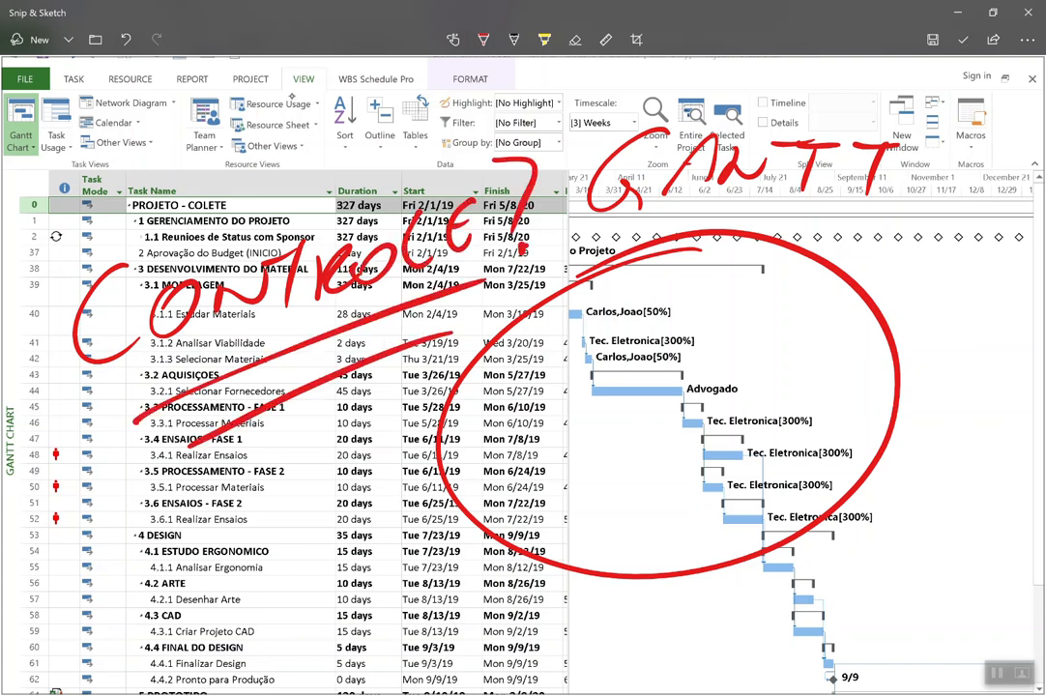
- Draw a red double-line arrow pointing down at the word CONTROLE, then close the snip without saving
{"action": "left_click_drag", "start_coordinate": [242, 76], "coordinate": [249, 142]}
{"action": "left_click_drag", "start_coordinate": [258, 81], "coordinate": [263, 157]}
{"action": "left_click_drag", "start_coordinate": [215, 122], "coordinate": [232, 182]}
{"action": "left_click_drag", "start_coordinate": [272, 143], "coordinate": [244, 181]}
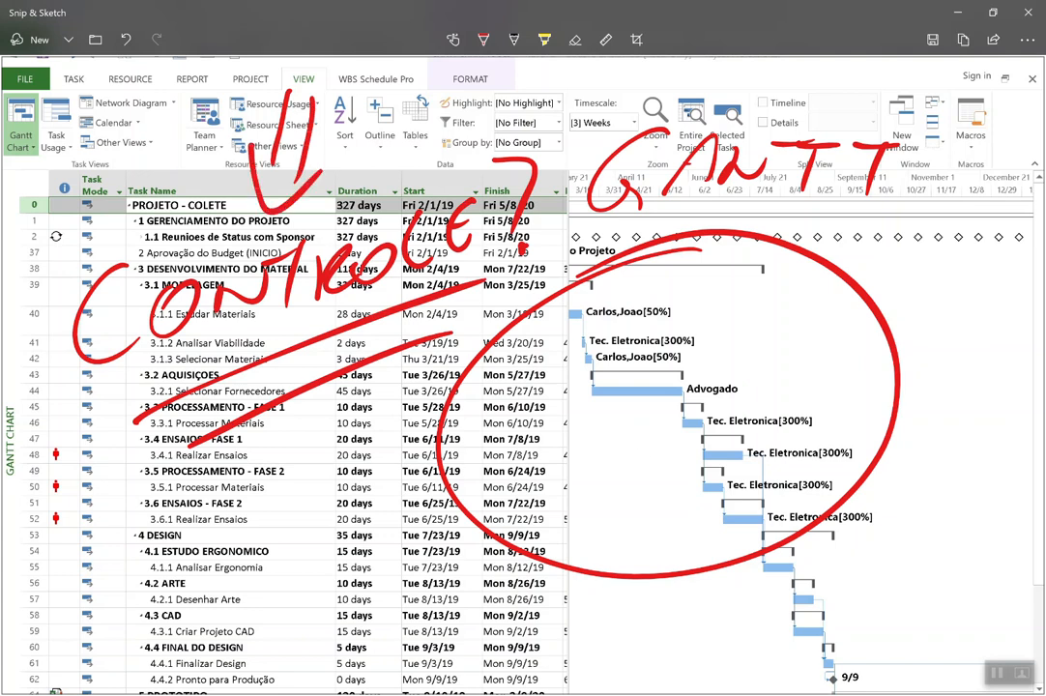
{"action": "left_click", "coordinate": [1024, 16]}
{"action": "left_click", "coordinate": [478, 387]}
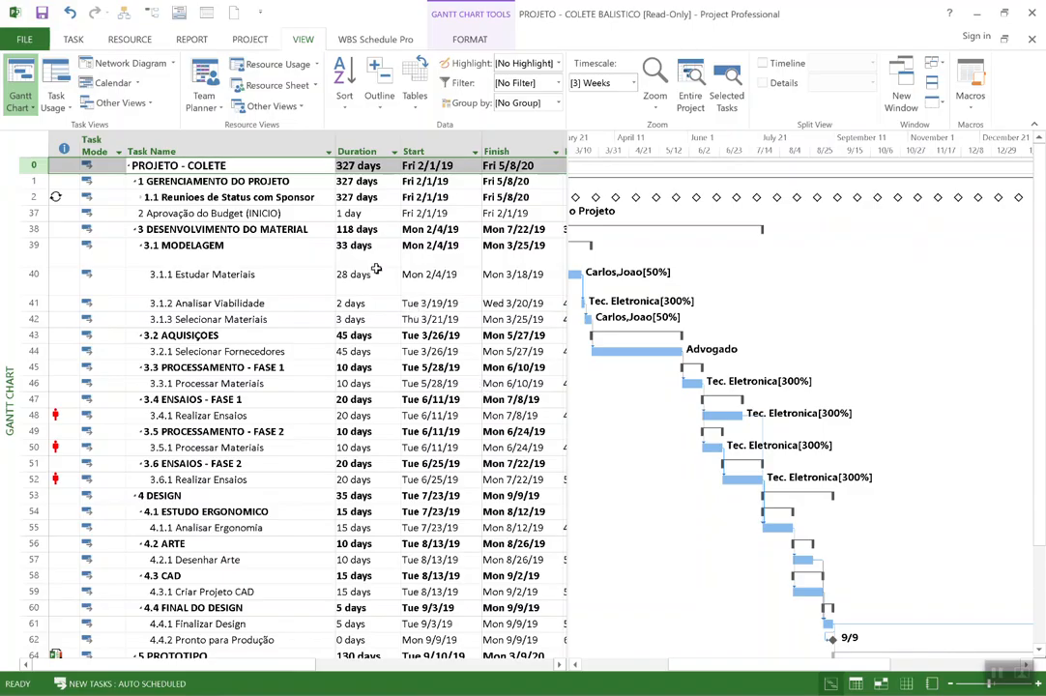
- Narrow the Task Name column and adjust the divider between the task table and the Gantt chart
{"action": "left_click_drag", "start_coordinate": [334, 152], "coordinate": [322, 152]}
{"action": "left_click_drag", "start_coordinate": [567, 312], "coordinate": [551, 314]}
{"action": "mouse_move", "coordinate": [690, 666]}
{"action": "left_mouse_down"}
{"action": "mouse_move", "coordinate": [650, 665]}
{"action": "mouse_move", "coordinate": [698, 663]}
{"action": "left_mouse_up"}
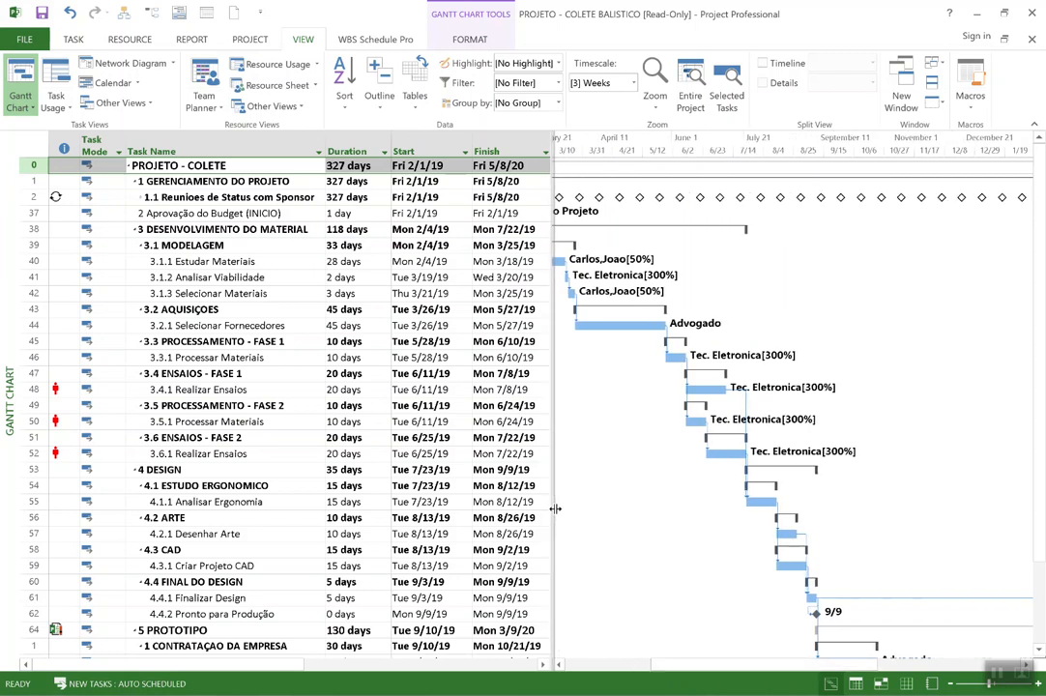
{"action": "left_click_drag", "start_coordinate": [553, 507], "coordinate": [557, 509]}
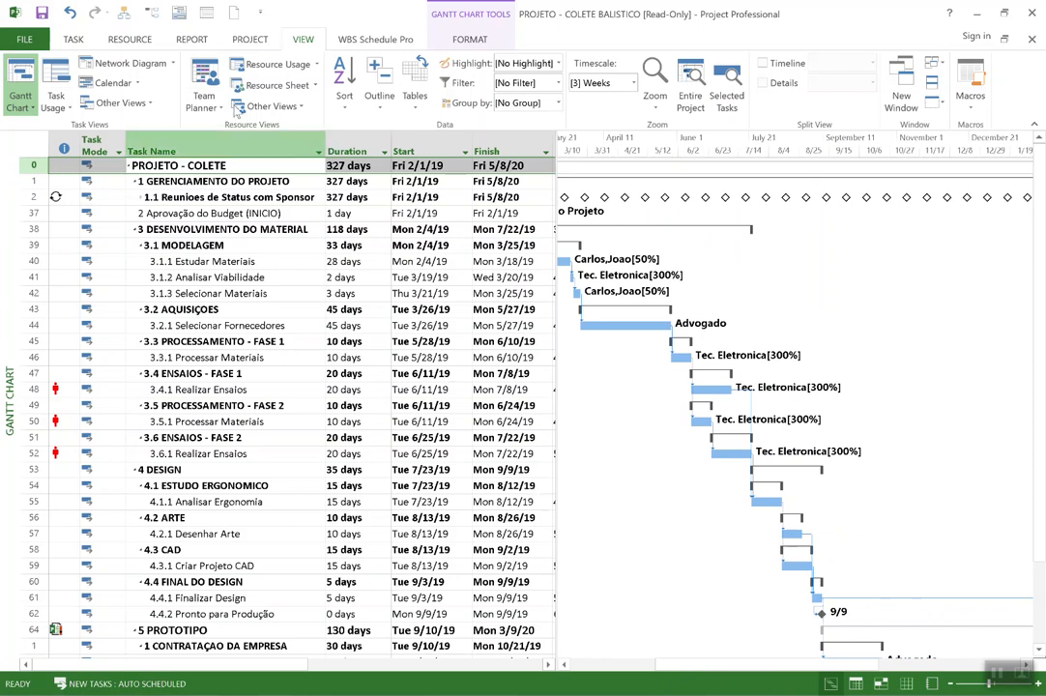
- Open the list of built-in project views from the Gantt Chart view selector
{"action": "left_click", "coordinate": [76, 41]}
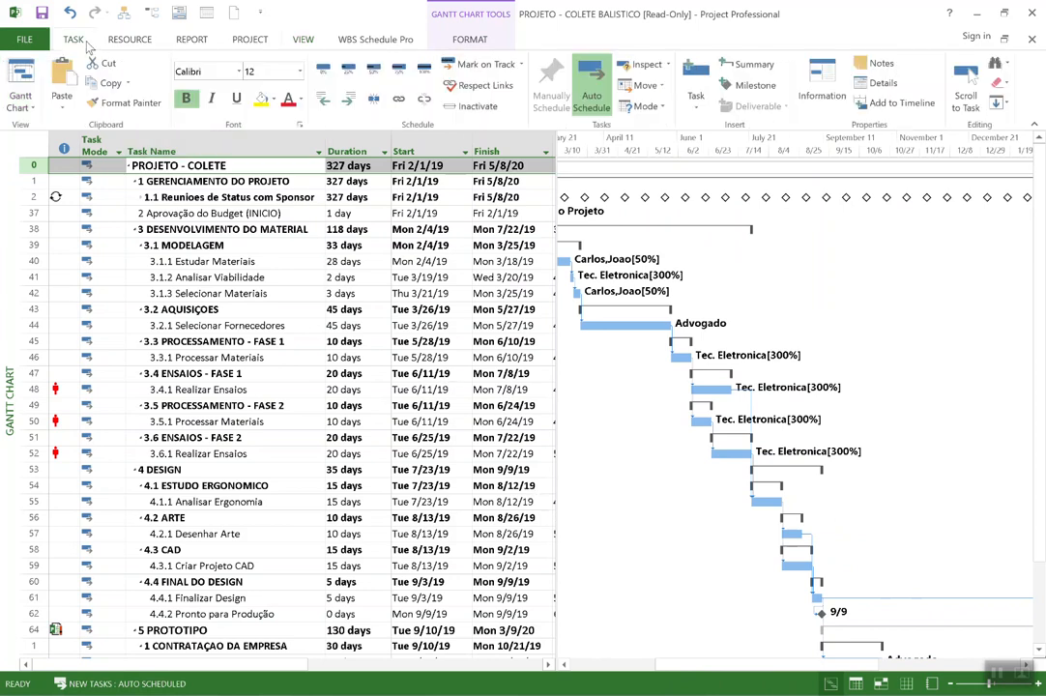
{"action": "left_click", "coordinate": [21, 104]}
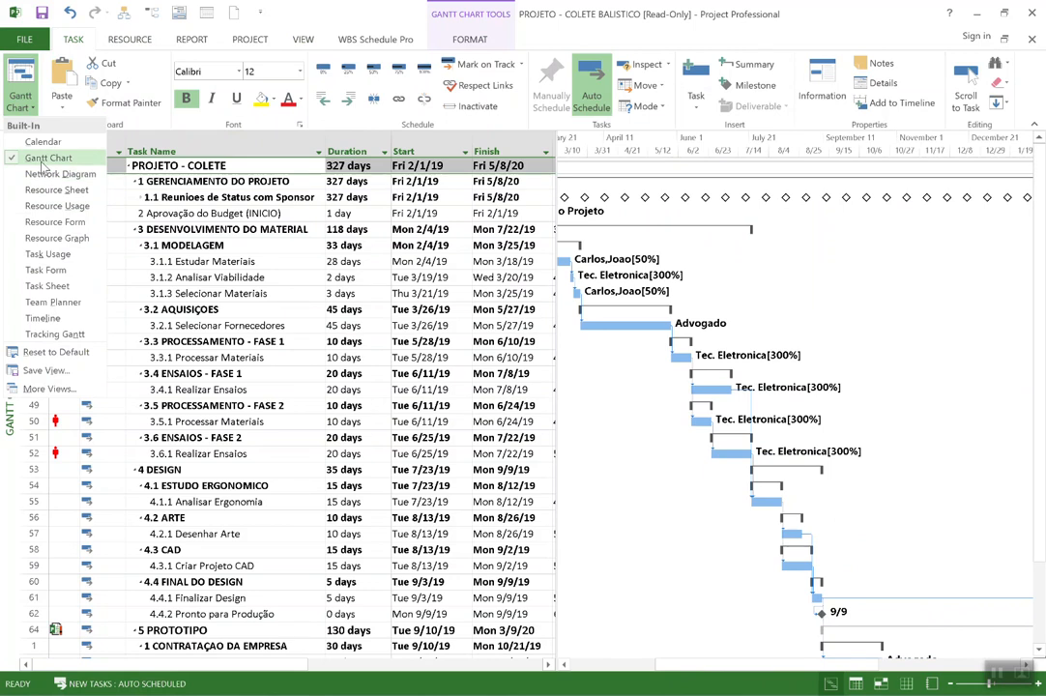
- Capture the project window in Snip & Sketch, handwrite "PLANEJ" with an underline in red, and discard the snip
{"action": "key", "text": "super+shift+s"}
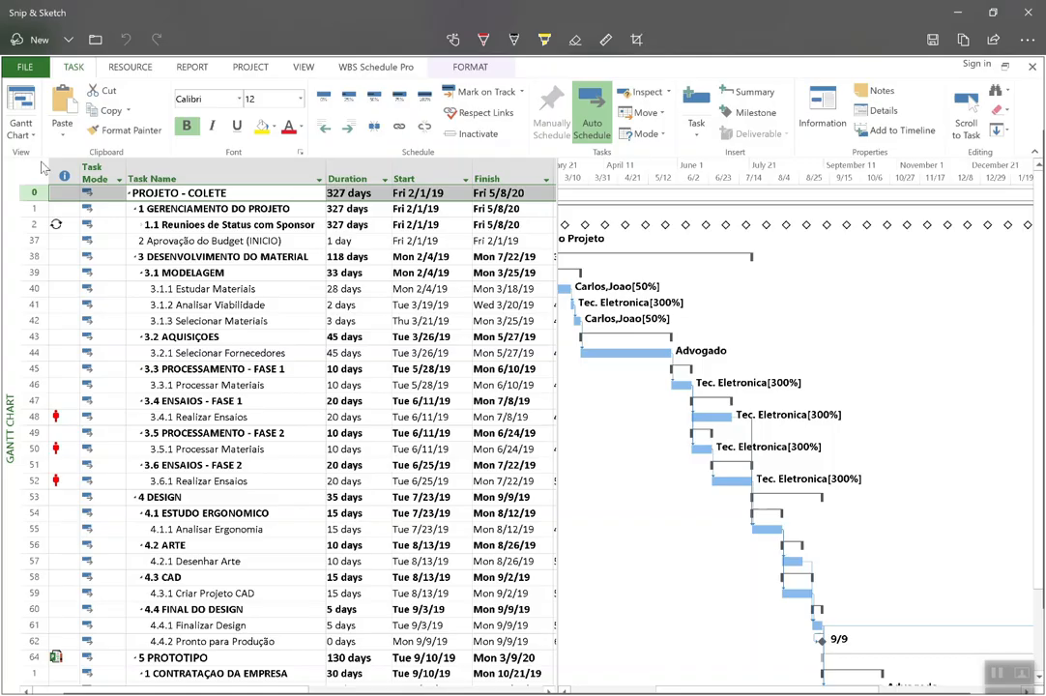
{"action": "mouse_move", "coordinate": [393, 390]}
{"action": "left_mouse_down"}
{"action": "mouse_move", "coordinate": [396, 416]}
{"action": "mouse_move", "coordinate": [435, 412]}
{"action": "left_mouse_up"}
{"action": "mouse_move", "coordinate": [490, 359]}
{"action": "left_mouse_down"}
{"action": "mouse_move", "coordinate": [453, 444]}
{"action": "mouse_move", "coordinate": [480, 447]}
{"action": "left_mouse_up"}
{"action": "mouse_move", "coordinate": [504, 457]}
{"action": "left_mouse_down"}
{"action": "mouse_move", "coordinate": [533, 462]}
{"action": "mouse_move", "coordinate": [532, 437]}
{"action": "left_mouse_up"}
{"action": "mouse_move", "coordinate": [561, 445]}
{"action": "left_mouse_down"}
{"action": "mouse_move", "coordinate": [615, 421]}
{"action": "mouse_move", "coordinate": [618, 405]}
{"action": "left_mouse_up"}
{"action": "mouse_move", "coordinate": [671, 398]}
{"action": "left_mouse_down"}
{"action": "mouse_move", "coordinate": [670, 443]}
{"action": "mouse_move", "coordinate": [674, 411]}
{"action": "left_mouse_up"}
{"action": "left_click_drag", "start_coordinate": [682, 398], "coordinate": [712, 481]}
{"action": "left_click", "coordinate": [758, 468]}
{"action": "left_click_drag", "start_coordinate": [394, 535], "coordinate": [721, 509]}
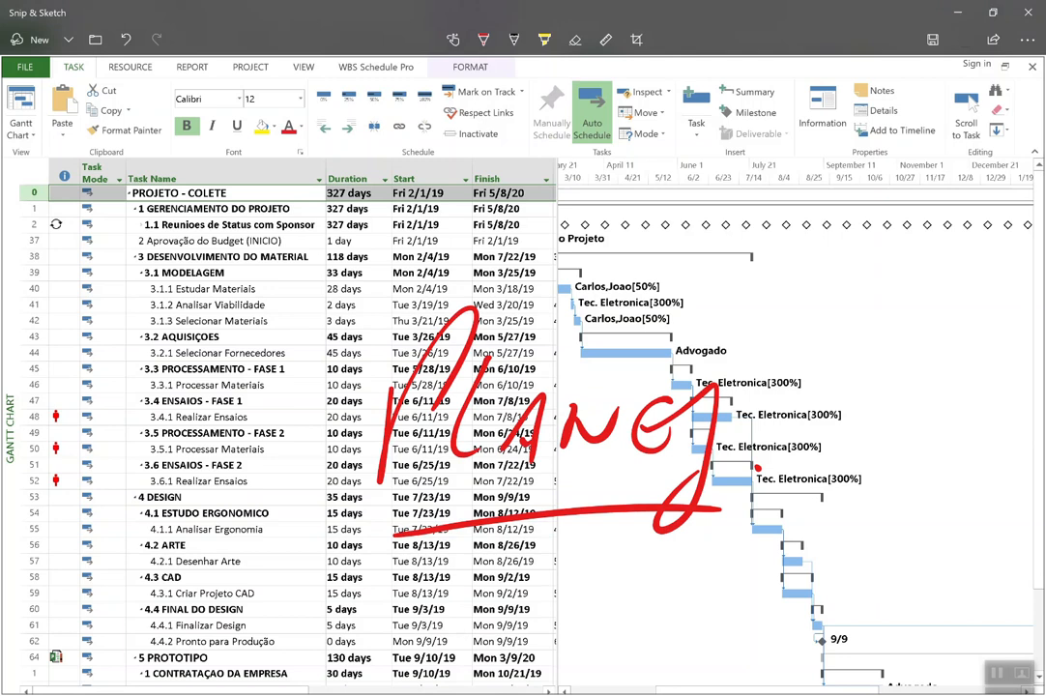
{"action": "left_click", "coordinate": [1028, 12]}
{"action": "left_click", "coordinate": [470, 386]}
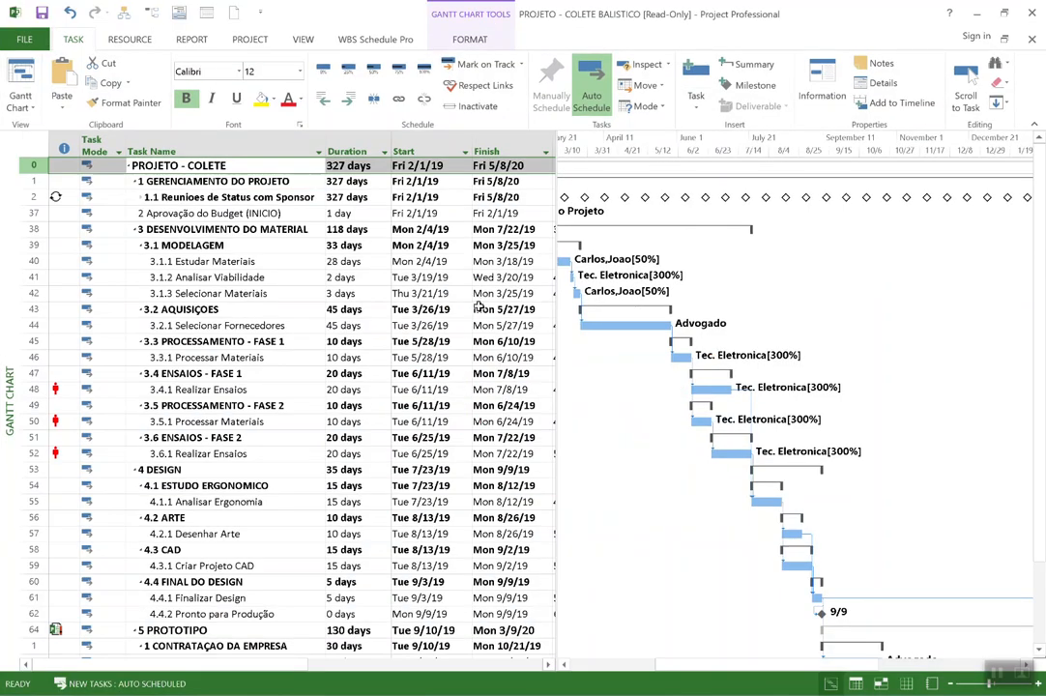
- Examine the start and finish dates of tasks 40 to 51 alongside their Gantt bars
{"action": "left_click_drag", "start_coordinate": [555, 330], "coordinate": [553, 329]}
{"action": "left_click_drag", "start_coordinate": [411, 261], "coordinate": [425, 428]}
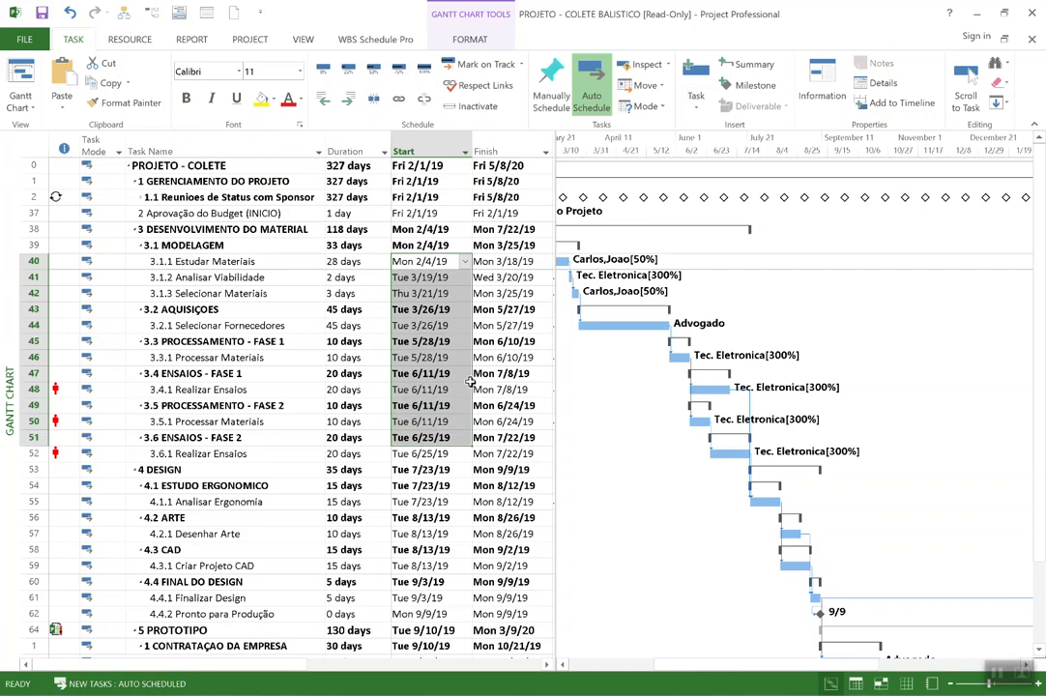
{"action": "left_click_drag", "start_coordinate": [502, 261], "coordinate": [513, 437]}
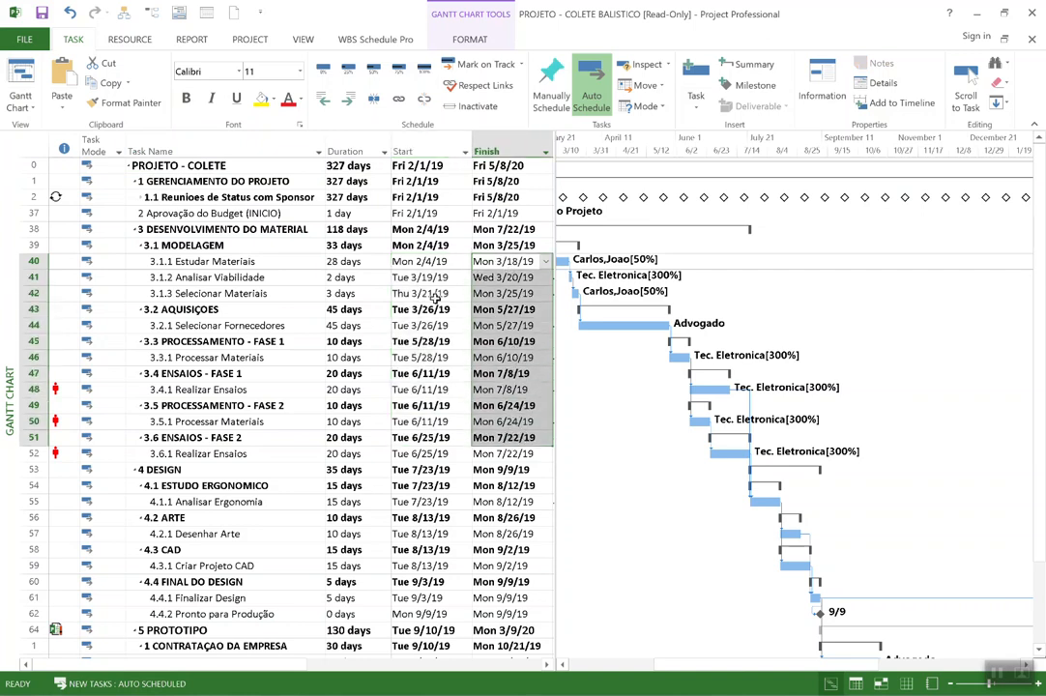
{"action": "left_click_drag", "start_coordinate": [654, 667], "coordinate": [639, 659]}
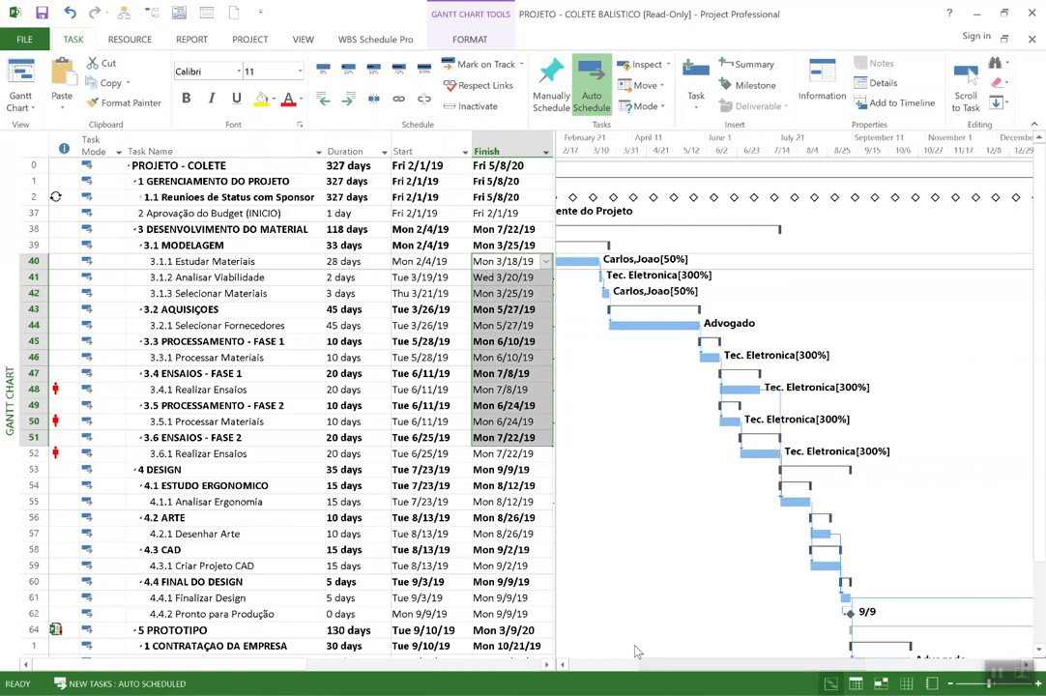
- Select the whole row of task 62, Pronto para Produção, and widen the task table to show the Predecessors column
{"action": "scroll", "coordinate": [652, 435], "scroll_direction": "down", "scroll_amount": 2}
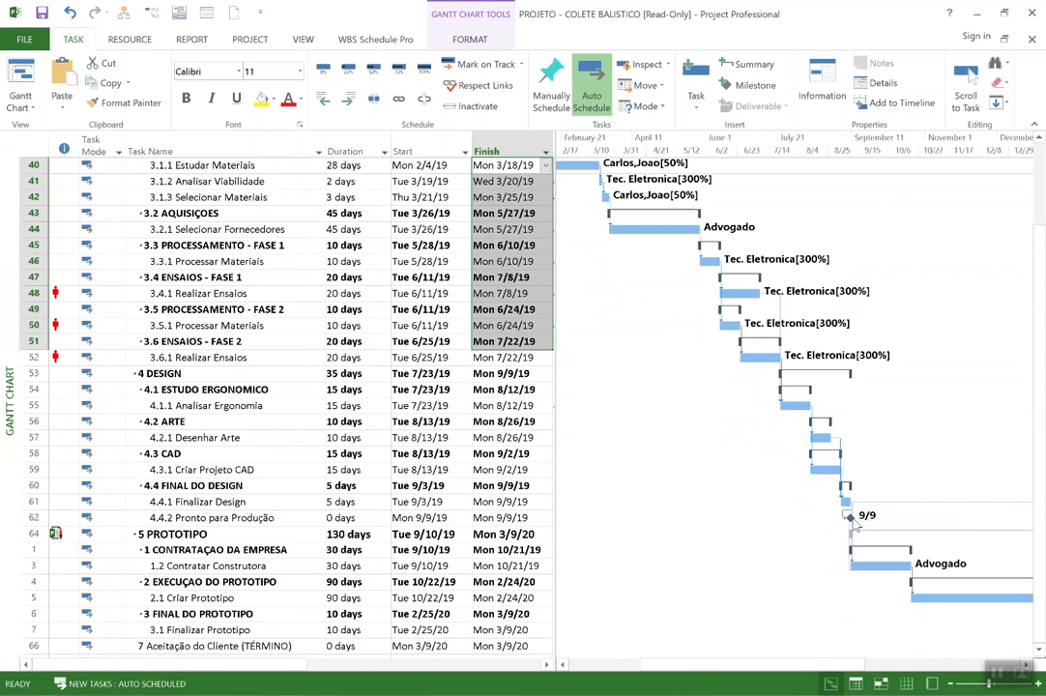
{"action": "left_click", "coordinate": [228, 515]}
{"action": "left_click", "coordinate": [42, 519]}
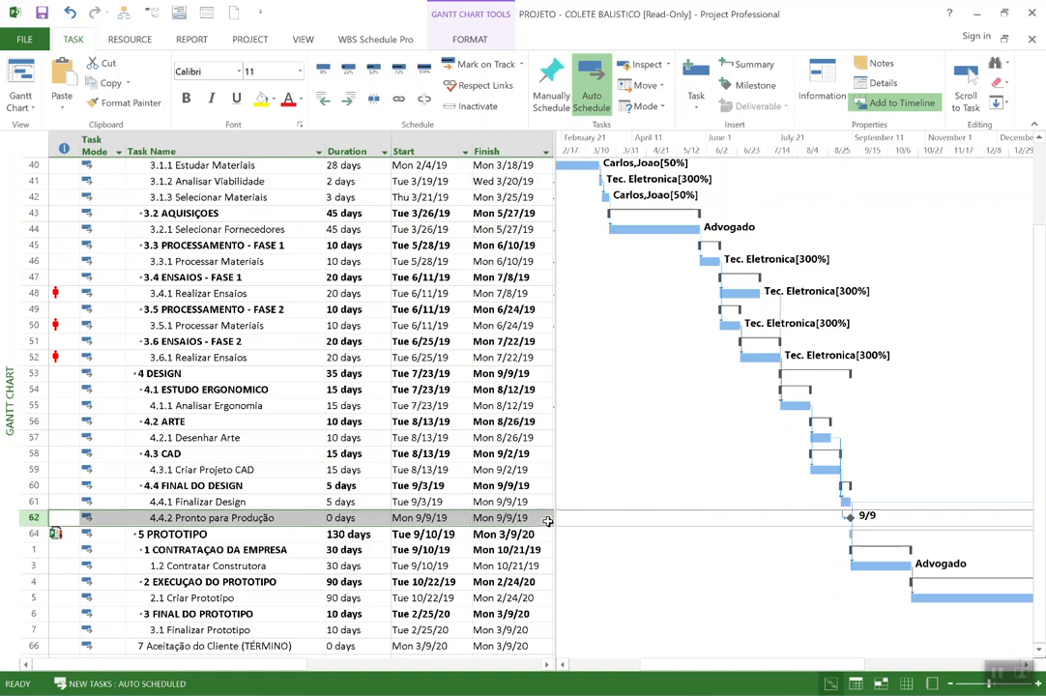
{"action": "left_click_drag", "start_coordinate": [564, 521], "coordinate": [663, 520]}
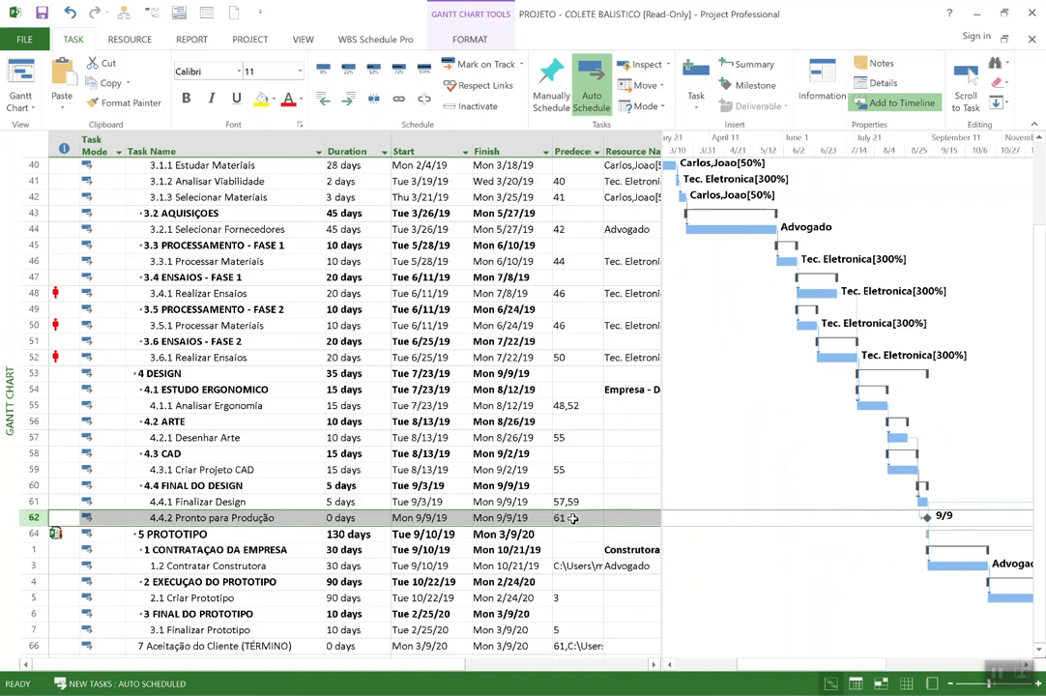
- Capture the project window in Snip & Sketch, circle the Duration and Predecessors columns in red, and add short underlines near tasks 59 to 62
{"action": "key", "text": "Print"}
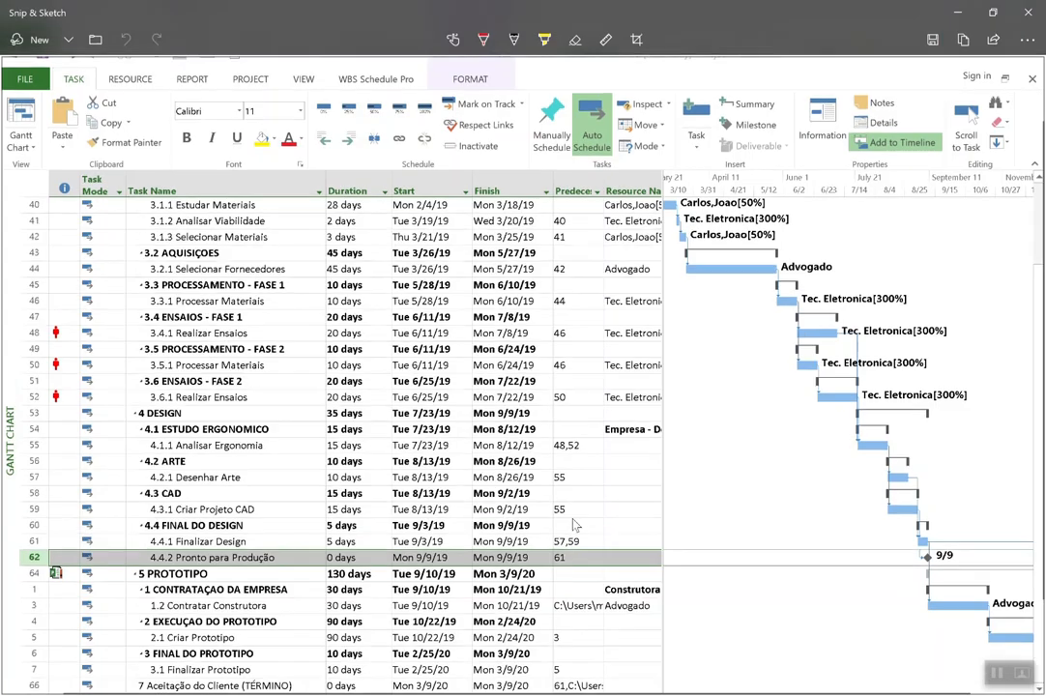
{"action": "mouse_move", "coordinate": [314, 276]}
{"action": "left_mouse_down"}
{"action": "mouse_move", "coordinate": [385, 464]}
{"action": "mouse_move", "coordinate": [297, 261]}
{"action": "left_mouse_up"}
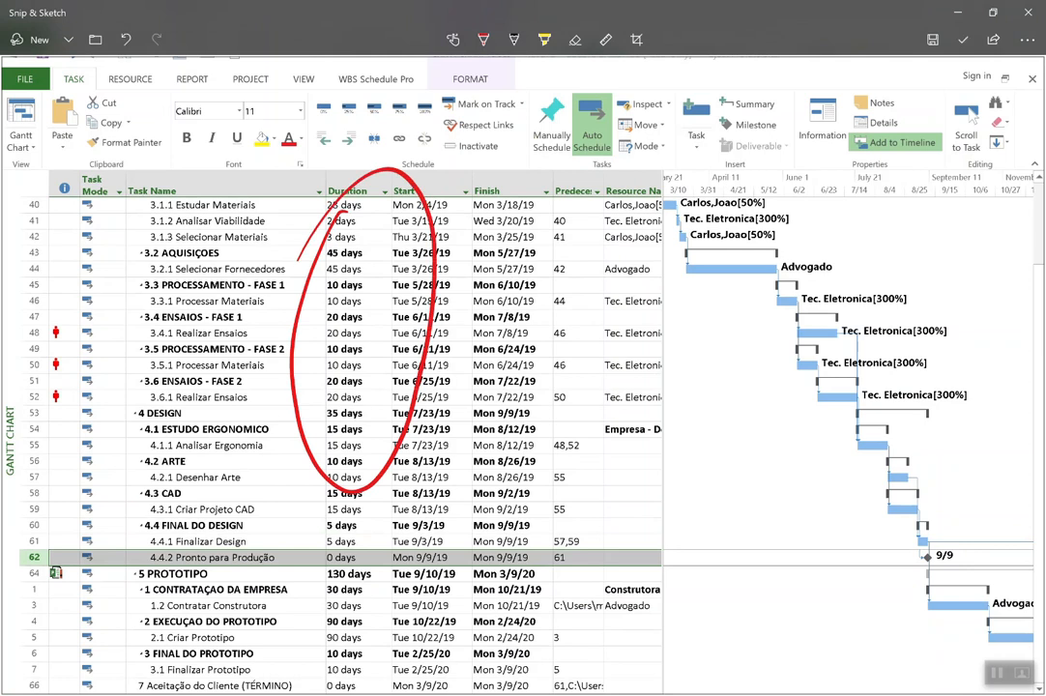
{"action": "mouse_move", "coordinate": [578, 178]}
{"action": "left_mouse_down"}
{"action": "mouse_move", "coordinate": [517, 423]}
{"action": "mouse_move", "coordinate": [633, 208]}
{"action": "mouse_move", "coordinate": [565, 183]}
{"action": "left_mouse_up"}
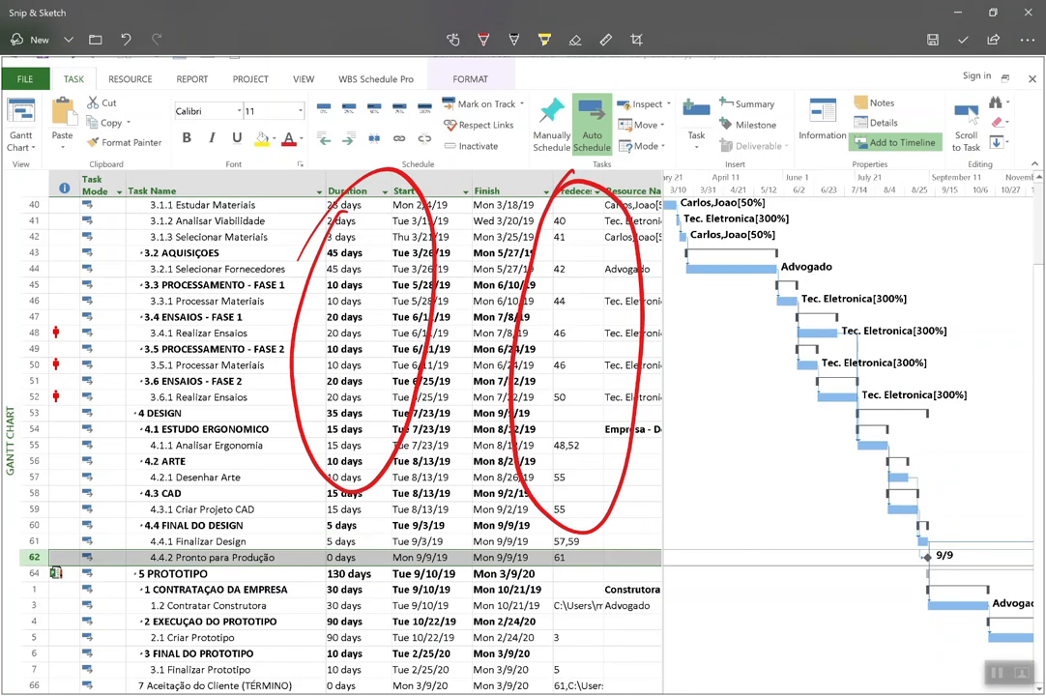
{"action": "mouse_move", "coordinate": [232, 503]}
{"action": "left_mouse_down"}
{"action": "mouse_move", "coordinate": [311, 503]}
{"action": "mouse_move", "coordinate": [435, 526]}
{"action": "left_mouse_up"}
{"action": "left_click_drag", "start_coordinate": [463, 561], "coordinate": [499, 557]}
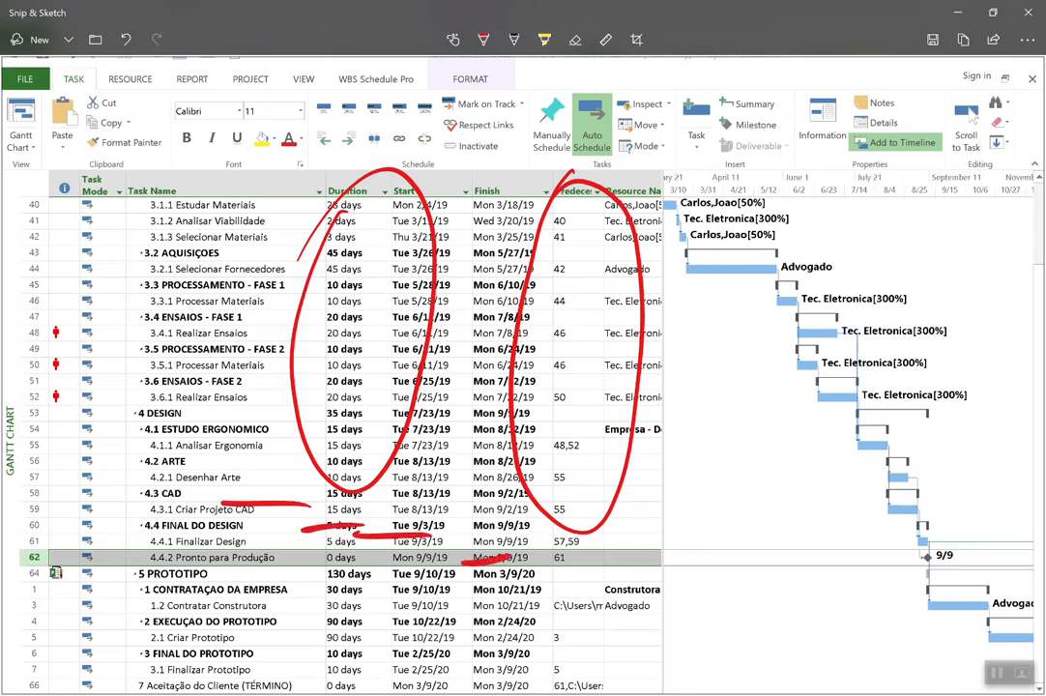
- Circle the predecessor and name of task 62, Pronto para Produção, in red and discard the annotated snip
{"action": "mouse_move", "coordinate": [580, 541]}
{"action": "left_mouse_down"}
{"action": "mouse_move", "coordinate": [542, 570]}
{"action": "mouse_move", "coordinate": [598, 553]}
{"action": "mouse_move", "coordinate": [571, 539]}
{"action": "left_mouse_up"}
{"action": "left_click_drag", "start_coordinate": [114, 572], "coordinate": [177, 575]}
{"action": "left_click_drag", "start_coordinate": [294, 522], "coordinate": [129, 580]}
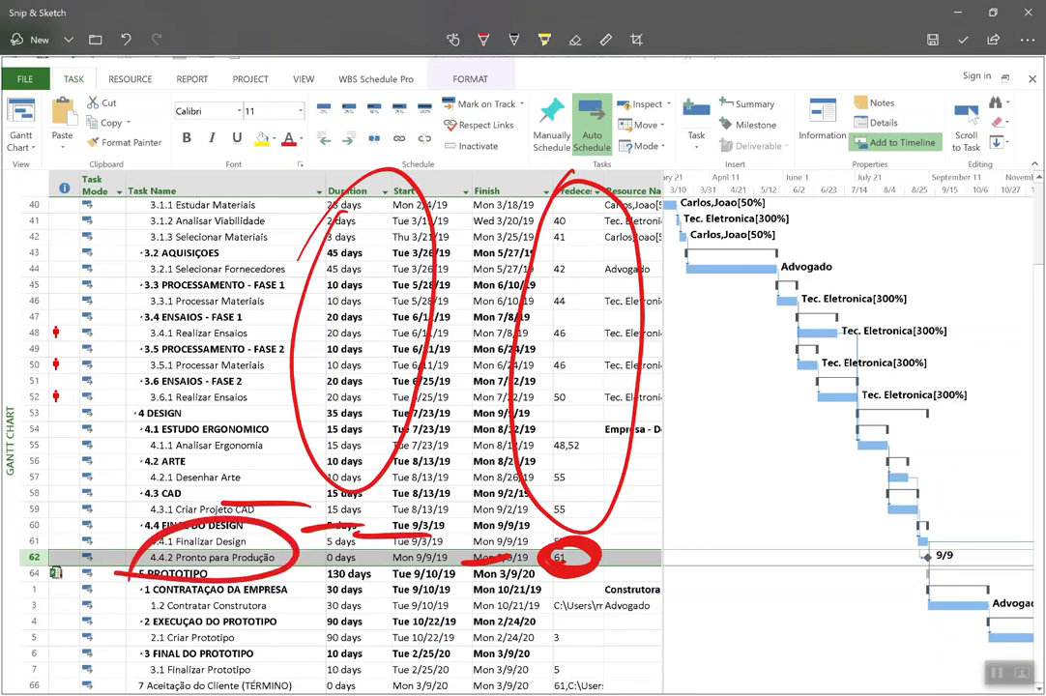
{"action": "left_click", "coordinate": [1028, 13]}
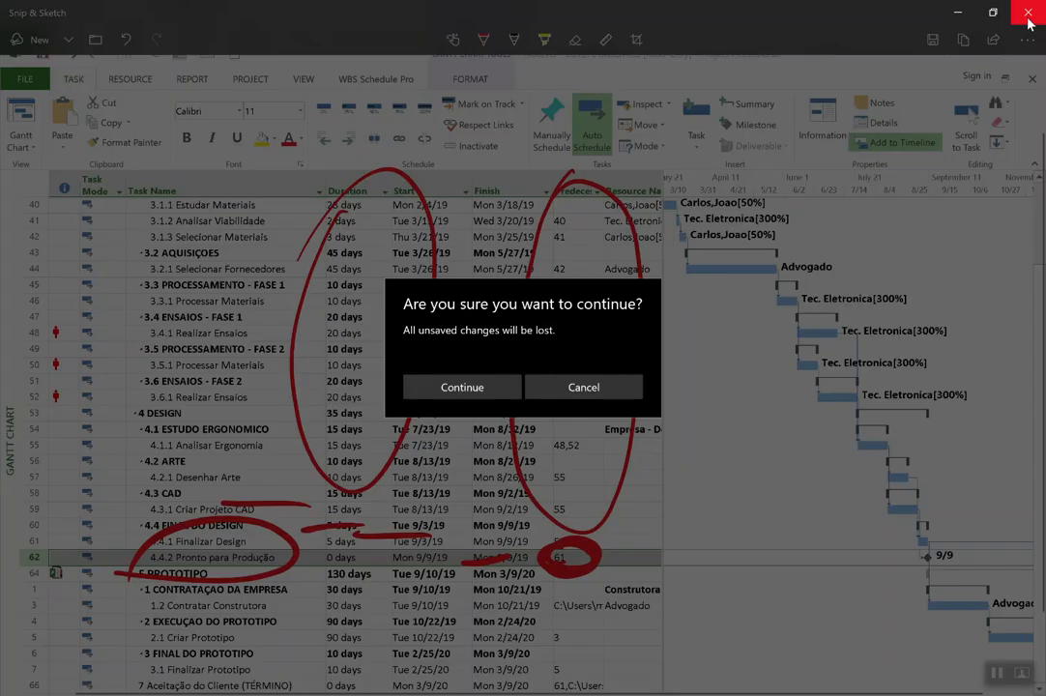
{"action": "left_click", "coordinate": [479, 393]}
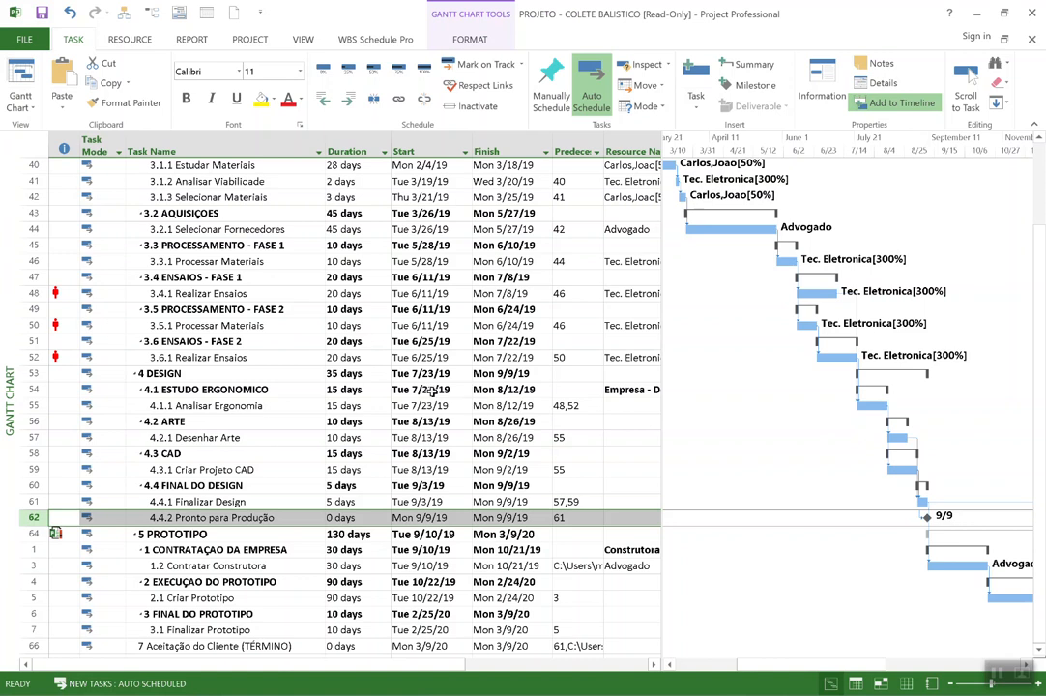
- Select the Task Mode column and choose Auto Scheduled as the mode for new tasks
{"action": "left_click", "coordinate": [97, 153]}
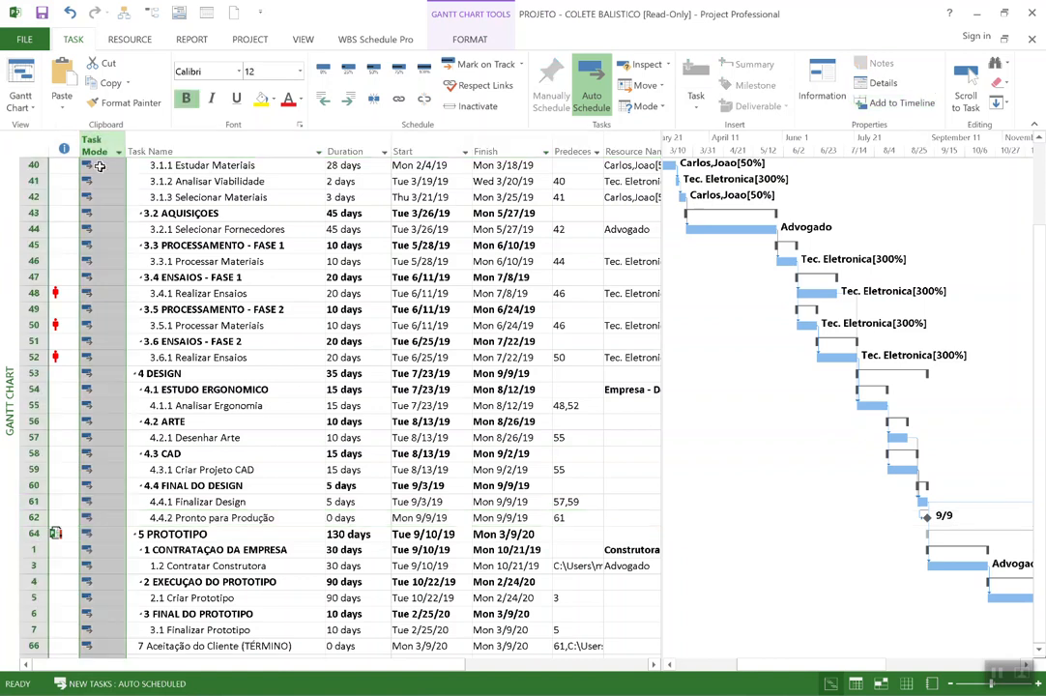
{"action": "left_click", "coordinate": [126, 684]}
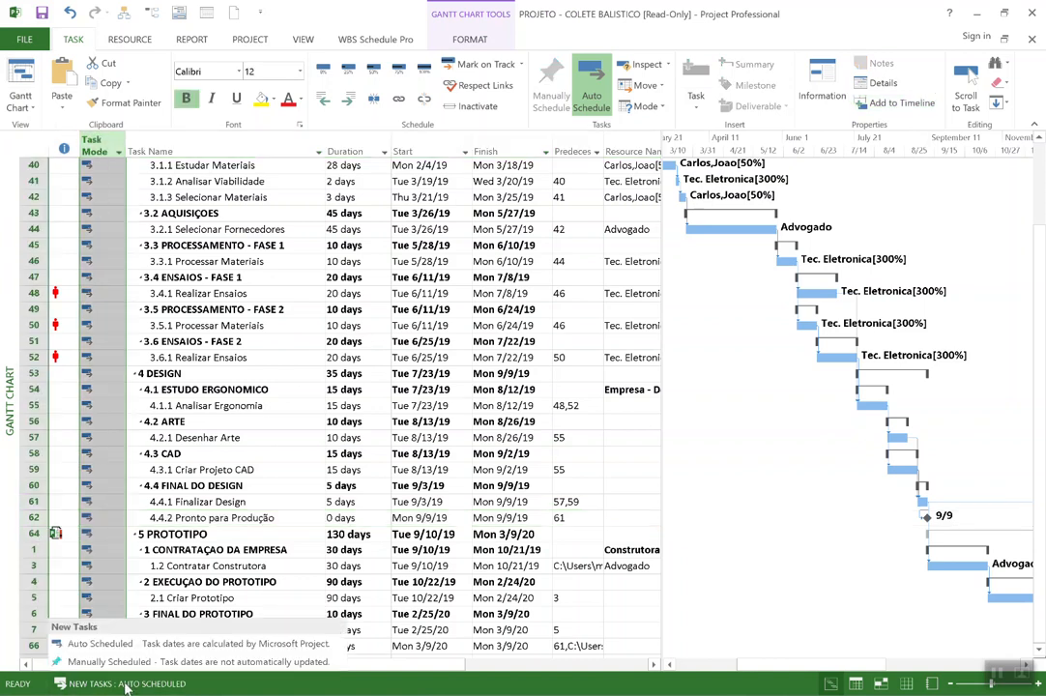
{"action": "left_click", "coordinate": [179, 649]}
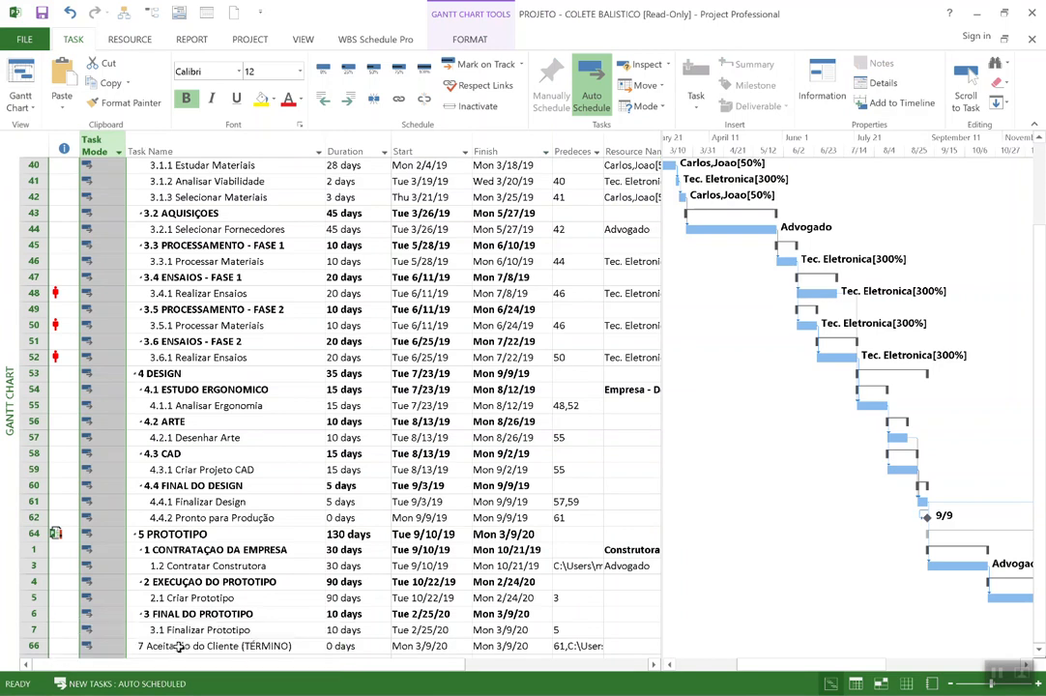
- Set the start date of Pronto para Produção to Mon 9/16/19 and remove its link to Finalizar Design
{"action": "left_click", "coordinate": [242, 518]}
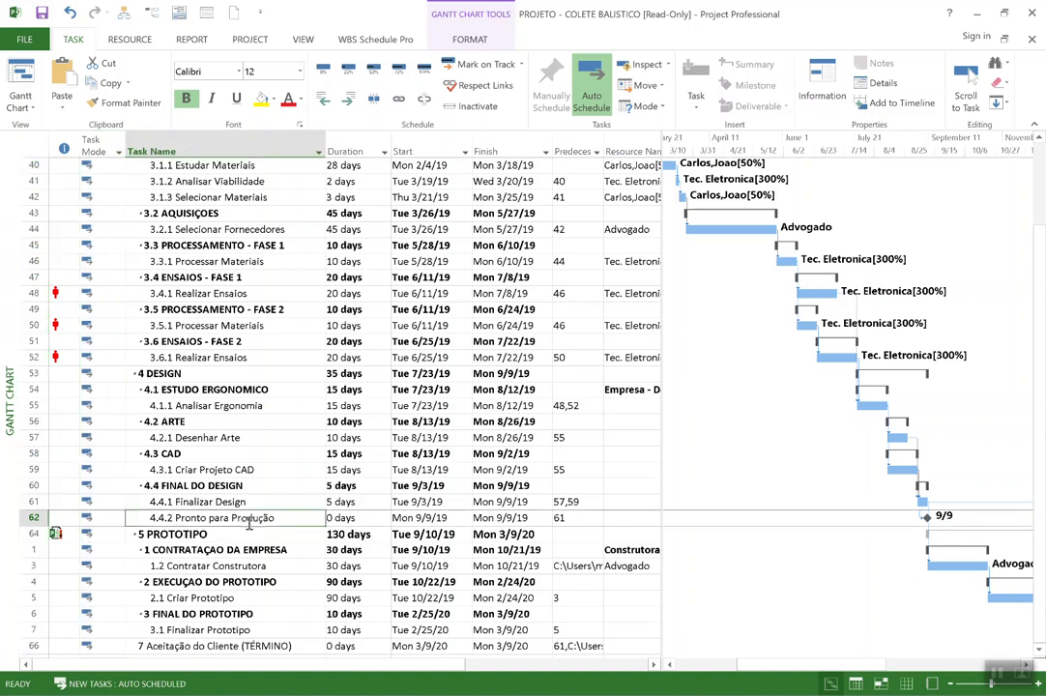
{"action": "left_click", "coordinate": [433, 519]}
{"action": "left_click", "coordinate": [465, 519]}
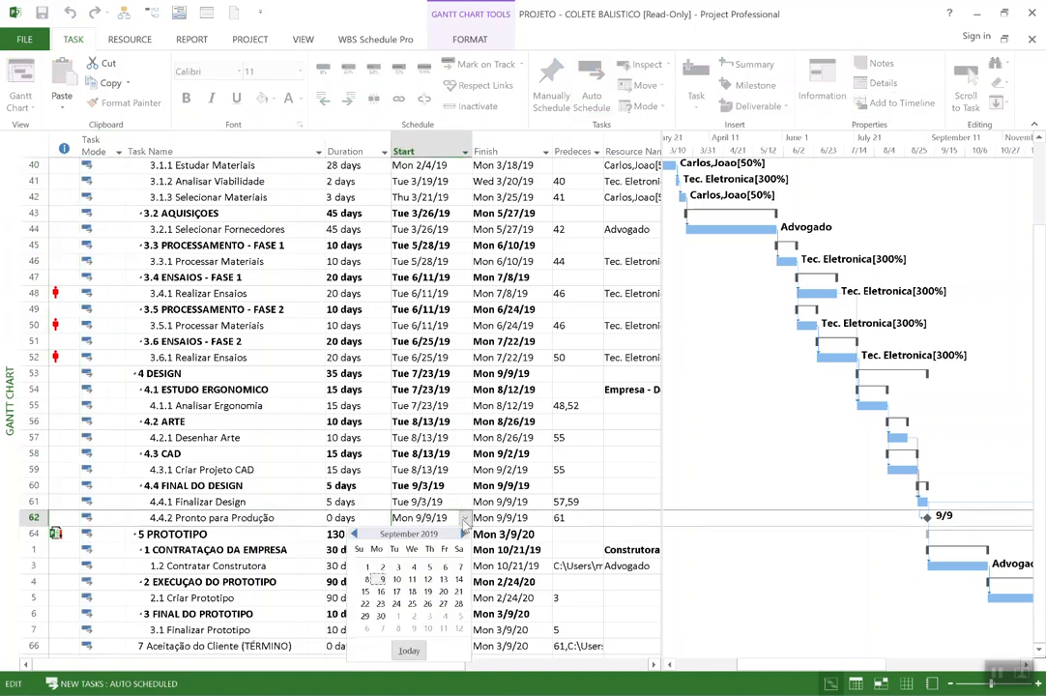
{"action": "left_click", "coordinate": [381, 591]}
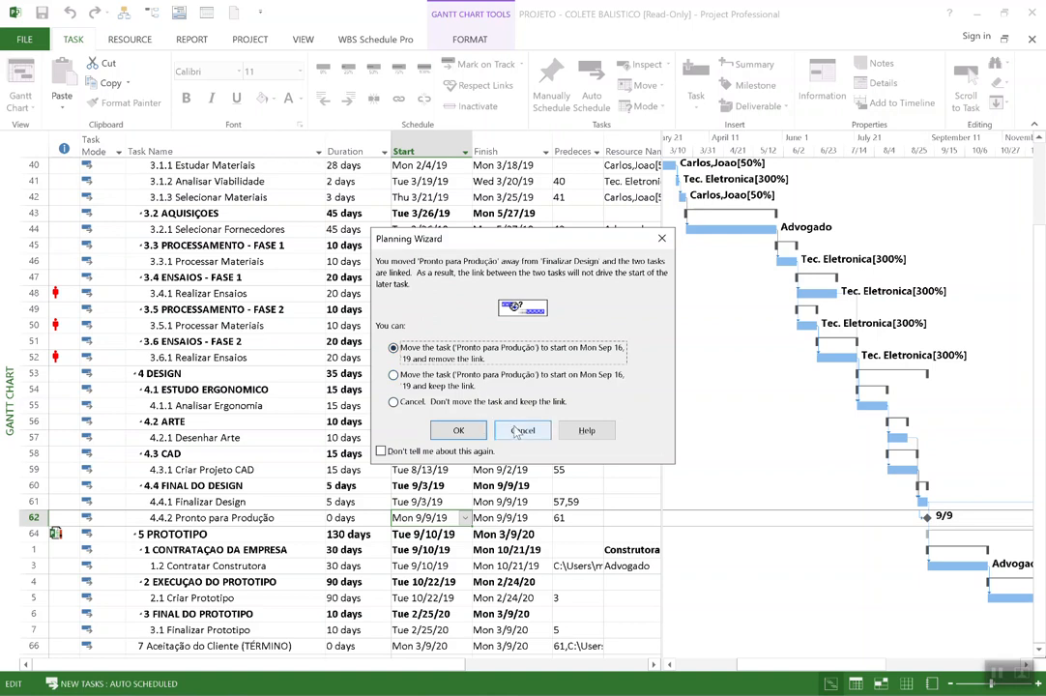
{"action": "left_click", "coordinate": [459, 432]}
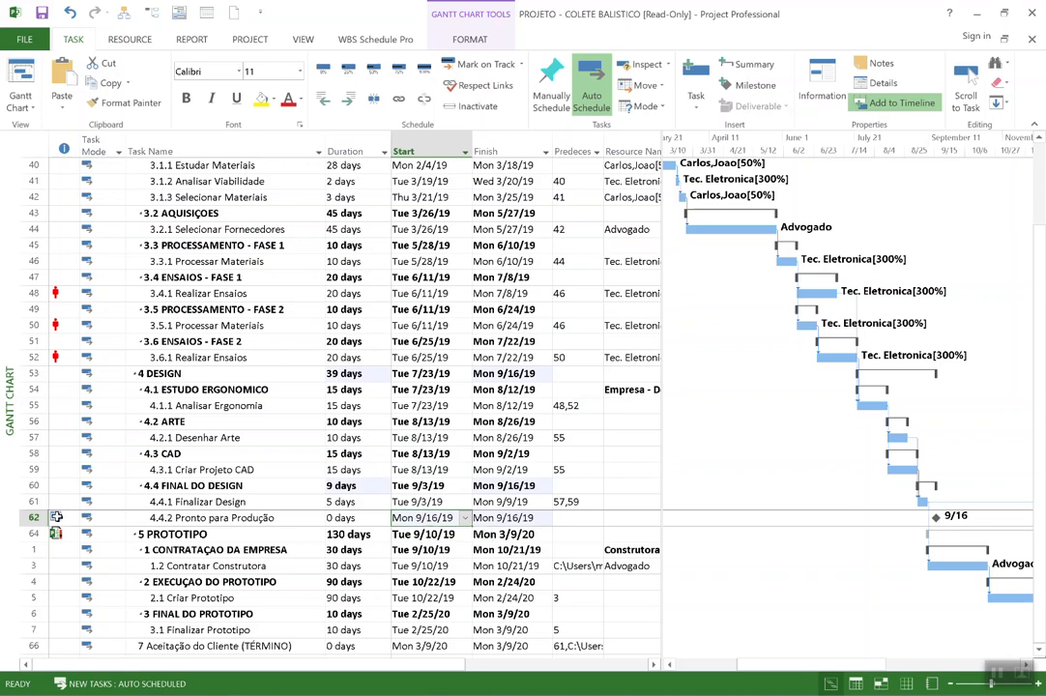
- Check task 62's constraint note, capture the window in Snip & Sketch, draw a red arrow to its indicator, and outline the name Pronto para Produção
{"action": "mouse_move", "coordinate": [56, 517]}
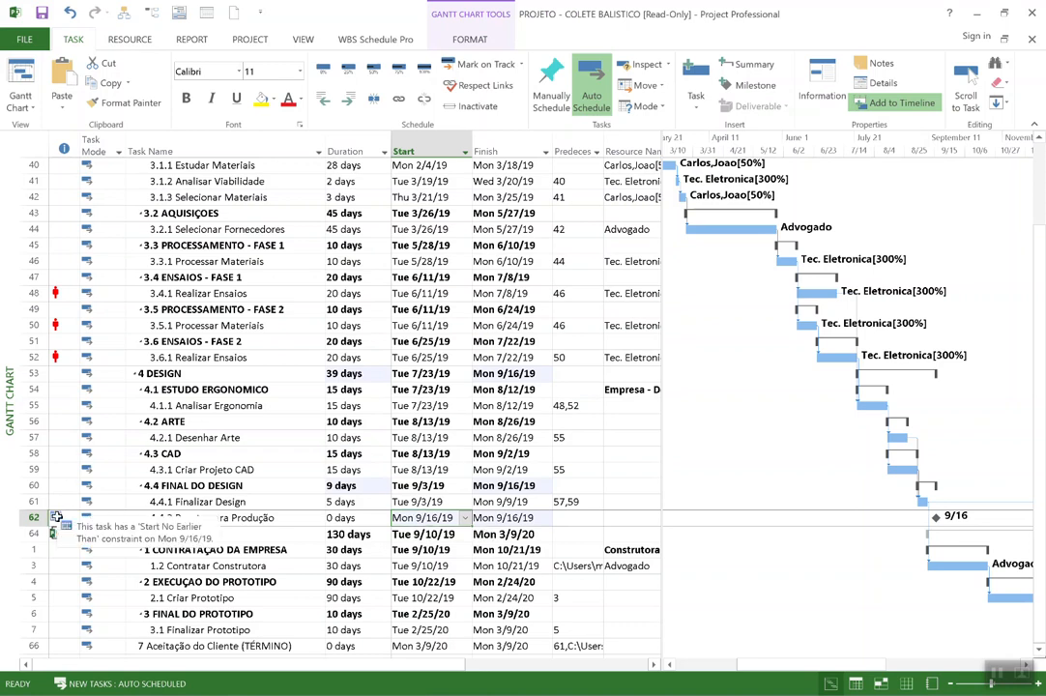
{"action": "key", "text": "super+shift+s"}
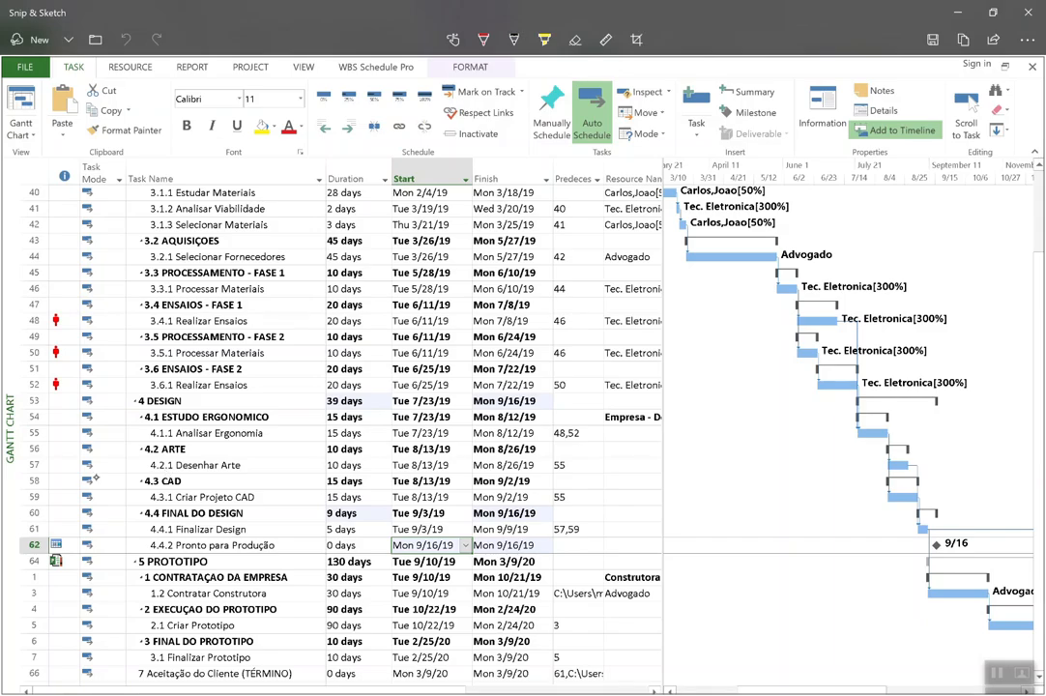
{"action": "left_click_drag", "start_coordinate": [105, 453], "coordinate": [65, 527]}
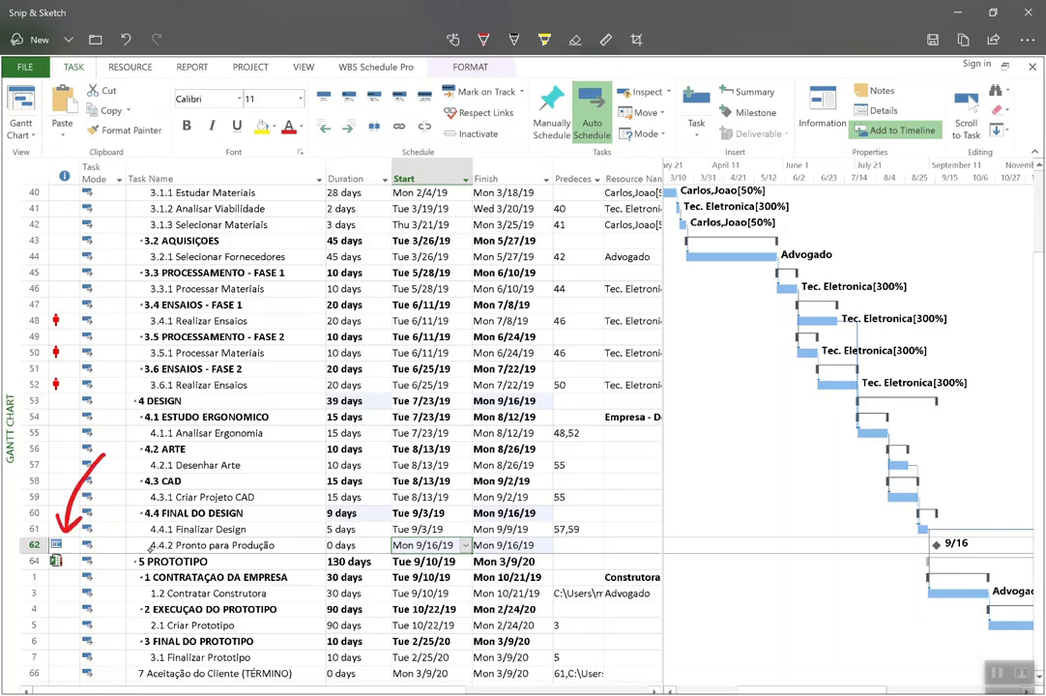
{"action": "mouse_move", "coordinate": [134, 562]}
{"action": "left_mouse_down"}
{"action": "mouse_move", "coordinate": [224, 534]}
{"action": "mouse_move", "coordinate": [295, 550]}
{"action": "mouse_move", "coordinate": [136, 559]}
{"action": "left_mouse_up"}
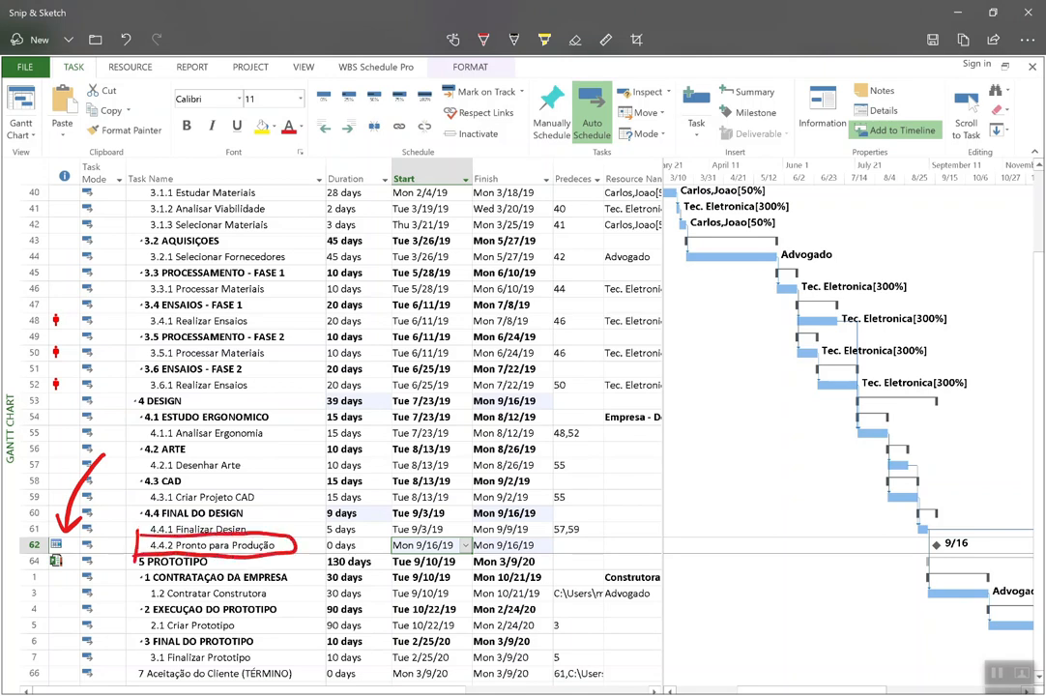
- Write MÁ PRÁTICA in large red letters across the snip, and discard the annotated snip
{"action": "mouse_move", "coordinate": [183, 360]}
{"action": "left_mouse_down"}
{"action": "mouse_move", "coordinate": [295, 330]}
{"action": "mouse_move", "coordinate": [266, 423]}
{"action": "left_mouse_up"}
{"action": "mouse_move", "coordinate": [299, 389]}
{"action": "left_mouse_down"}
{"action": "mouse_move", "coordinate": [324, 401]}
{"action": "mouse_move", "coordinate": [316, 383]}
{"action": "left_mouse_up"}
{"action": "left_click_drag", "start_coordinate": [322, 327], "coordinate": [358, 308]}
{"action": "mouse_move", "coordinate": [425, 336]}
{"action": "left_mouse_down"}
{"action": "mouse_move", "coordinate": [468, 303]}
{"action": "mouse_move", "coordinate": [439, 354]}
{"action": "left_mouse_up"}
{"action": "mouse_move", "coordinate": [480, 341]}
{"action": "left_mouse_down"}
{"action": "mouse_move", "coordinate": [477, 366]}
{"action": "mouse_move", "coordinate": [503, 377]}
{"action": "left_mouse_up"}
{"action": "mouse_move", "coordinate": [510, 378]}
{"action": "left_mouse_down"}
{"action": "mouse_move", "coordinate": [545, 377]}
{"action": "mouse_move", "coordinate": [561, 337]}
{"action": "left_mouse_up"}
{"action": "left_click_drag", "start_coordinate": [585, 319], "coordinate": [587, 383]}
{"action": "left_click_drag", "start_coordinate": [620, 342], "coordinate": [617, 369]}
{"action": "left_click", "coordinate": [626, 297]}
{"action": "mouse_move", "coordinate": [676, 312]}
{"action": "left_mouse_down"}
{"action": "mouse_move", "coordinate": [665, 370]}
{"action": "mouse_move", "coordinate": [713, 359]}
{"action": "left_mouse_up"}
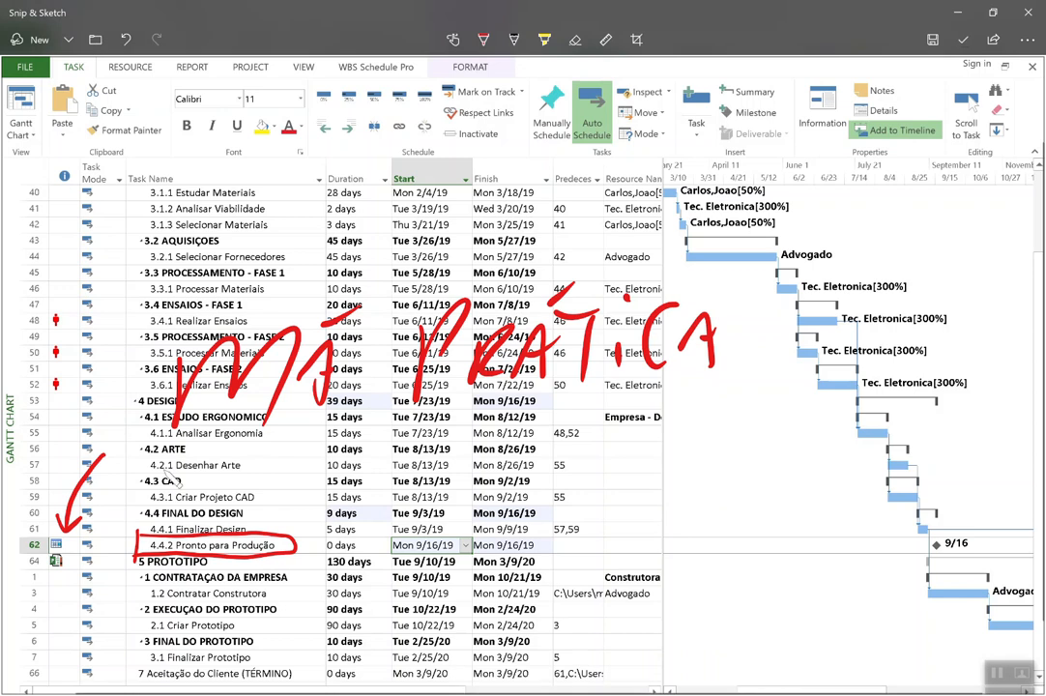
{"action": "left_click", "coordinate": [1033, 13]}
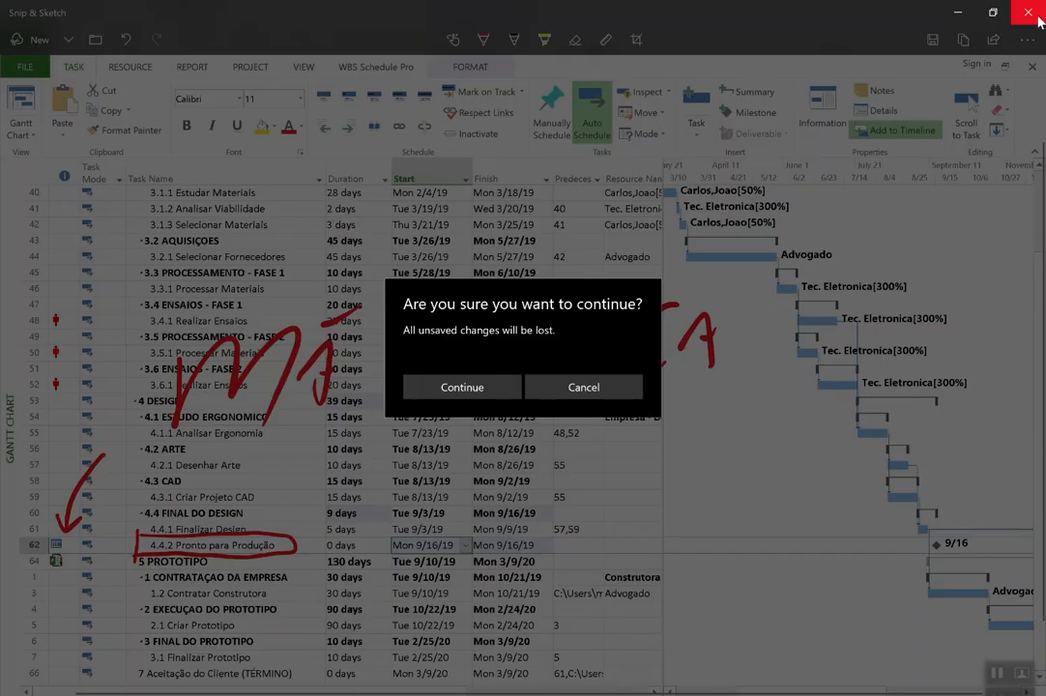
{"action": "left_click", "coordinate": [462, 387]}
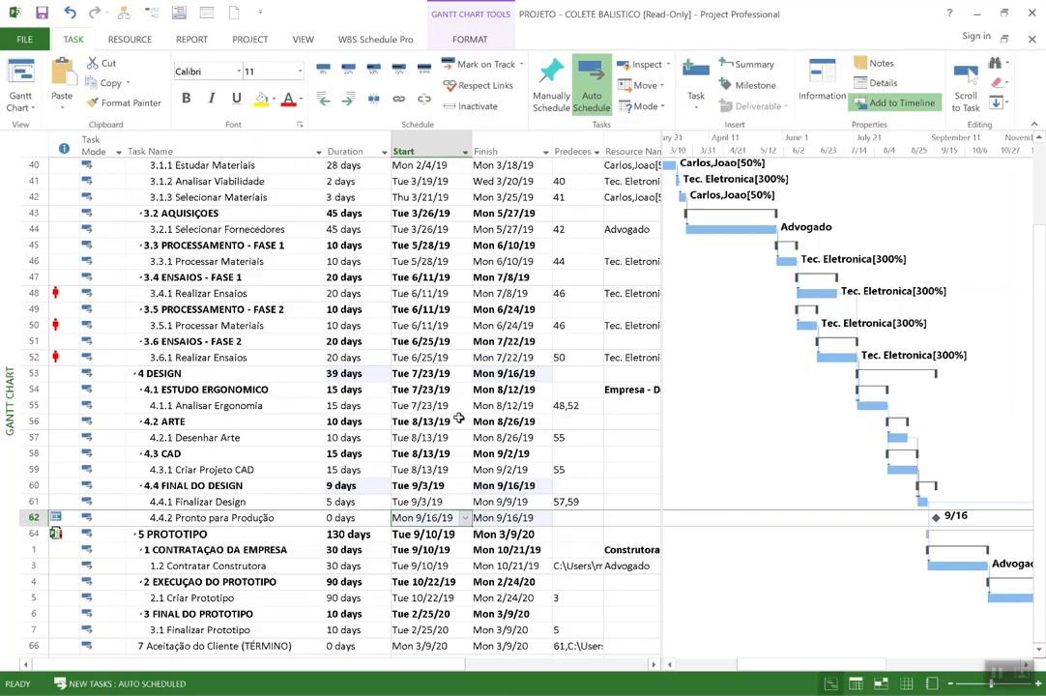
- Undo the start date change of Pronto para Produção and set its predecessor to 61FS+5 days
{"action": "key", "text": "ctrl+z"}
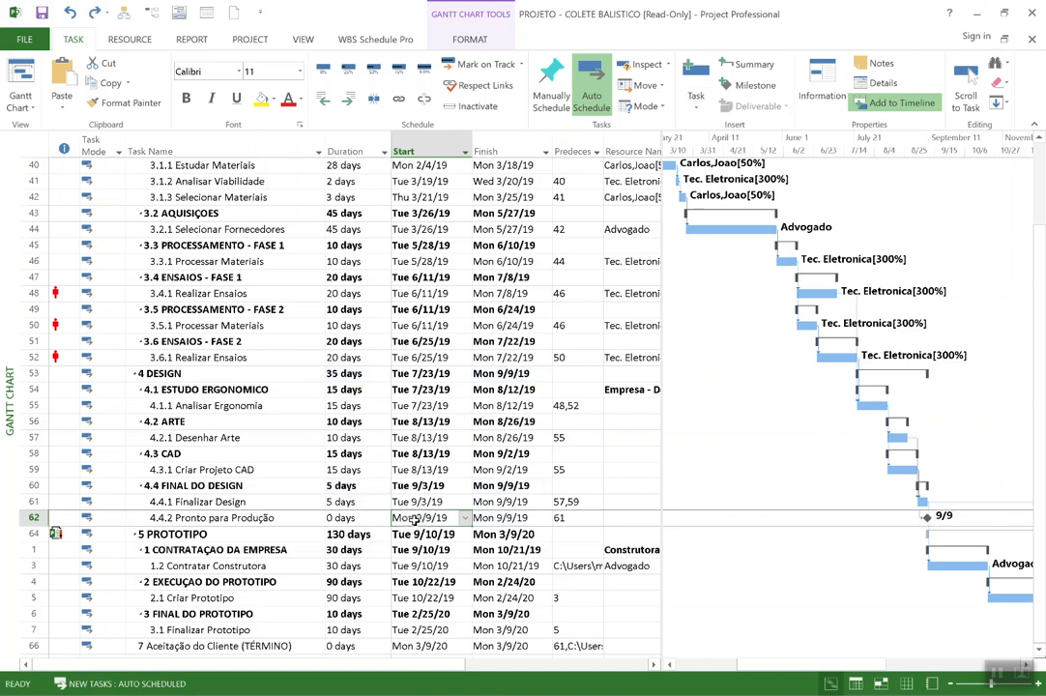
{"action": "left_click_drag", "start_coordinate": [281, 517], "coordinate": [441, 518]}
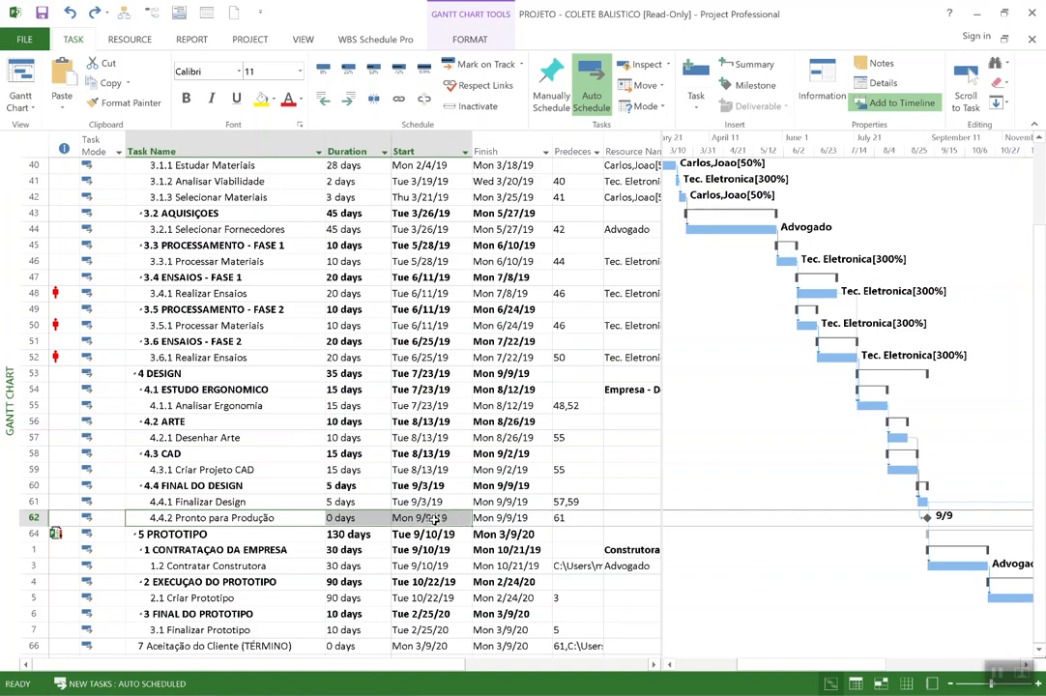
{"action": "left_click", "coordinate": [578, 519]}
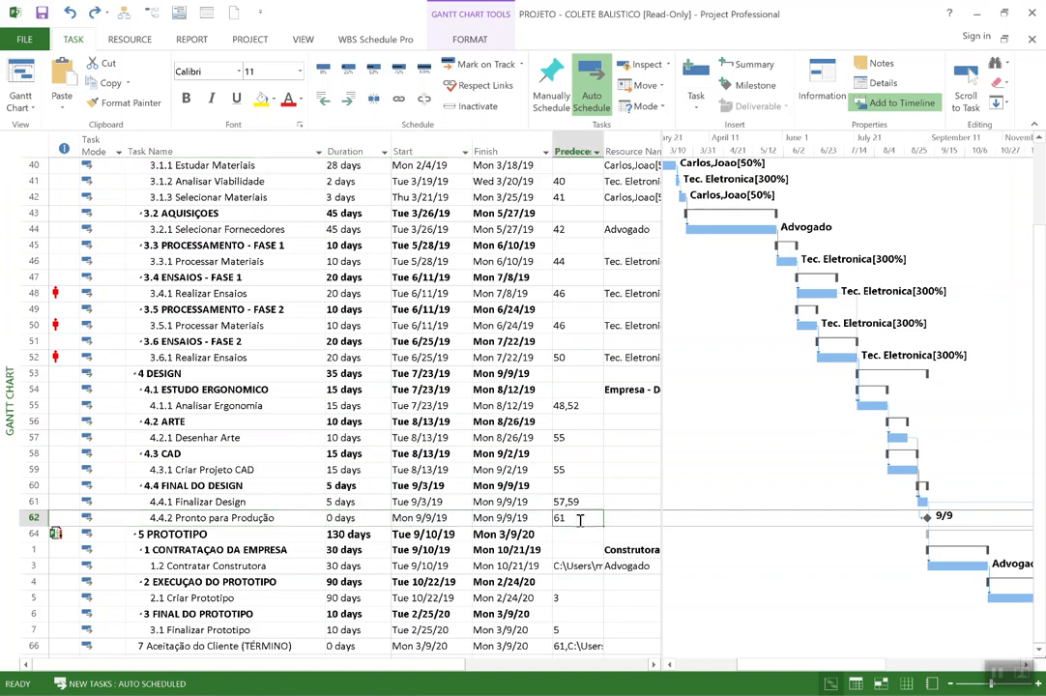
{"action": "left_click", "coordinate": [578, 519]}
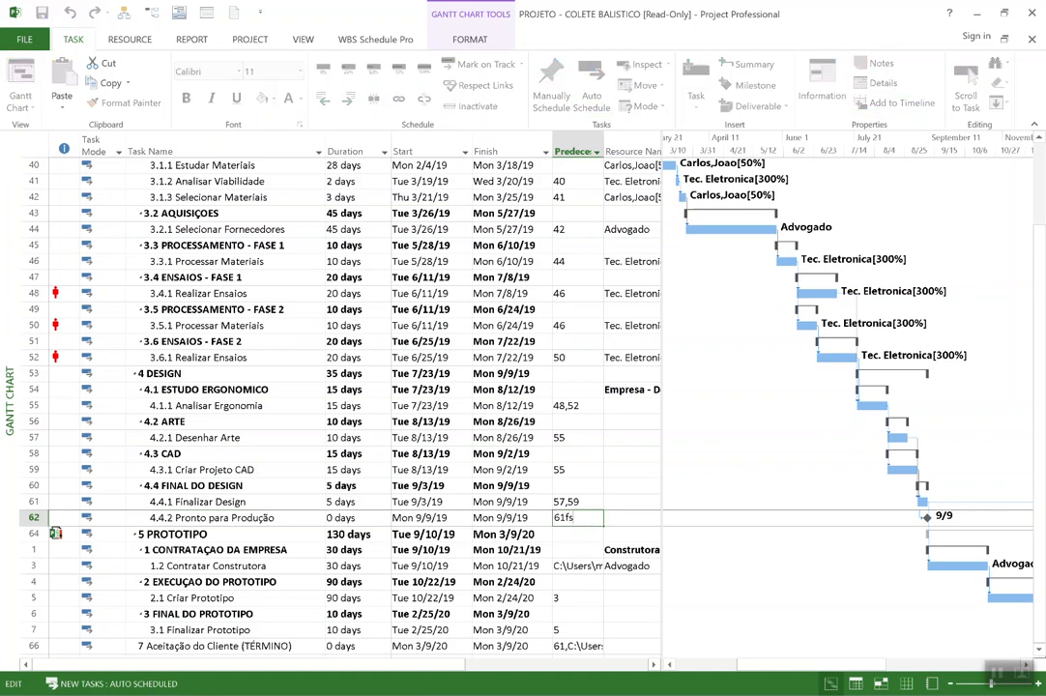
{"action": "type", "text": "fs+5"}
{"action": "key", "text": "Return"}
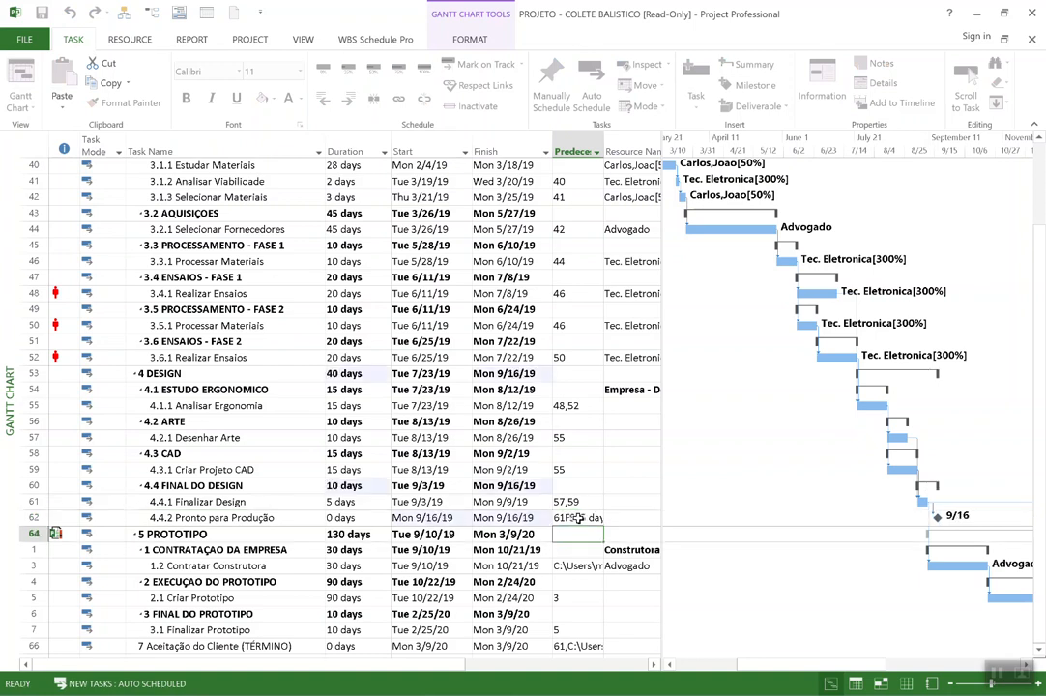
- Set the lag in the predecessor of Pronto para Produção to 8 days
{"action": "left_click", "coordinate": [577, 518]}
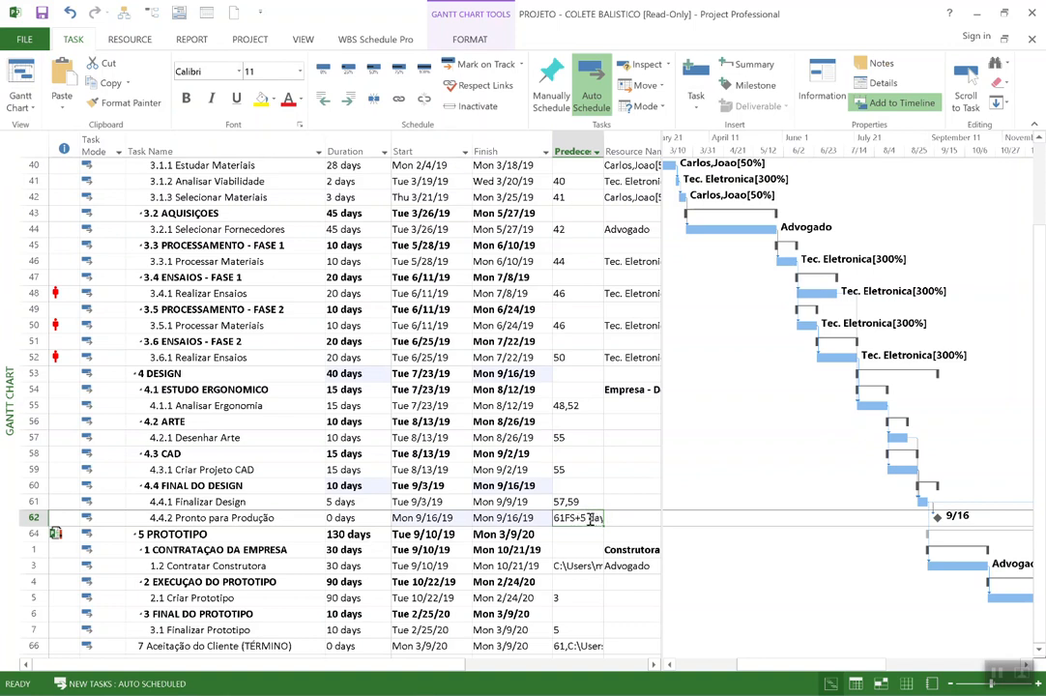
{"action": "left_click", "coordinate": [592, 519]}
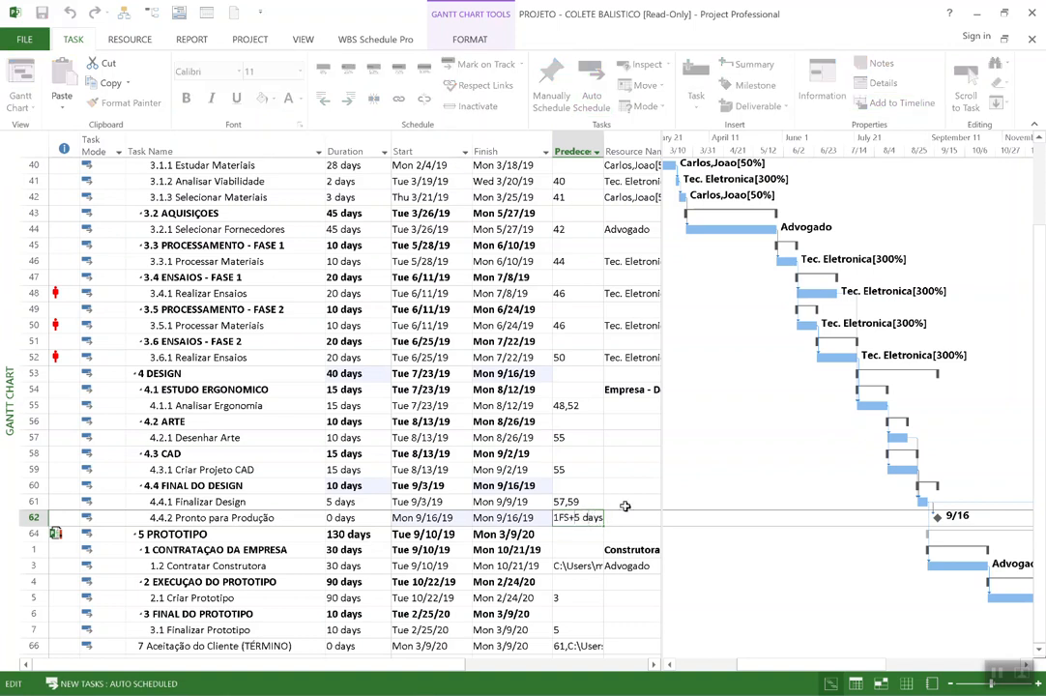
{"action": "type", "text": "8"}
{"action": "key", "text": "Return"}
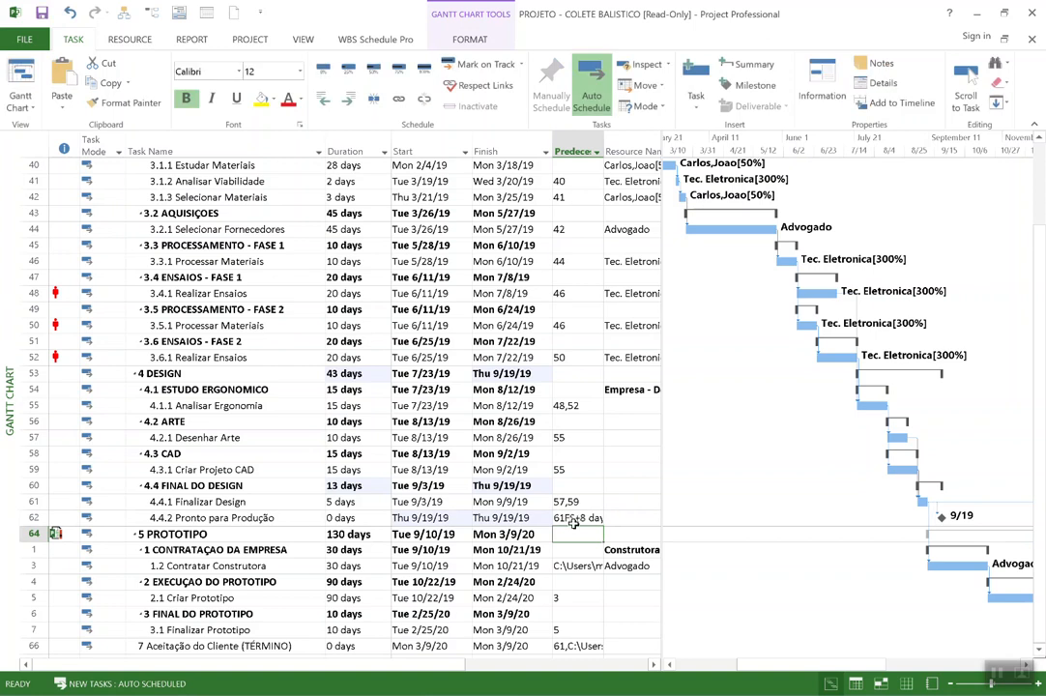
- Set the predecessor of Pronto para Produção to 61FS+9 days
{"action": "left_click", "coordinate": [605, 517]}
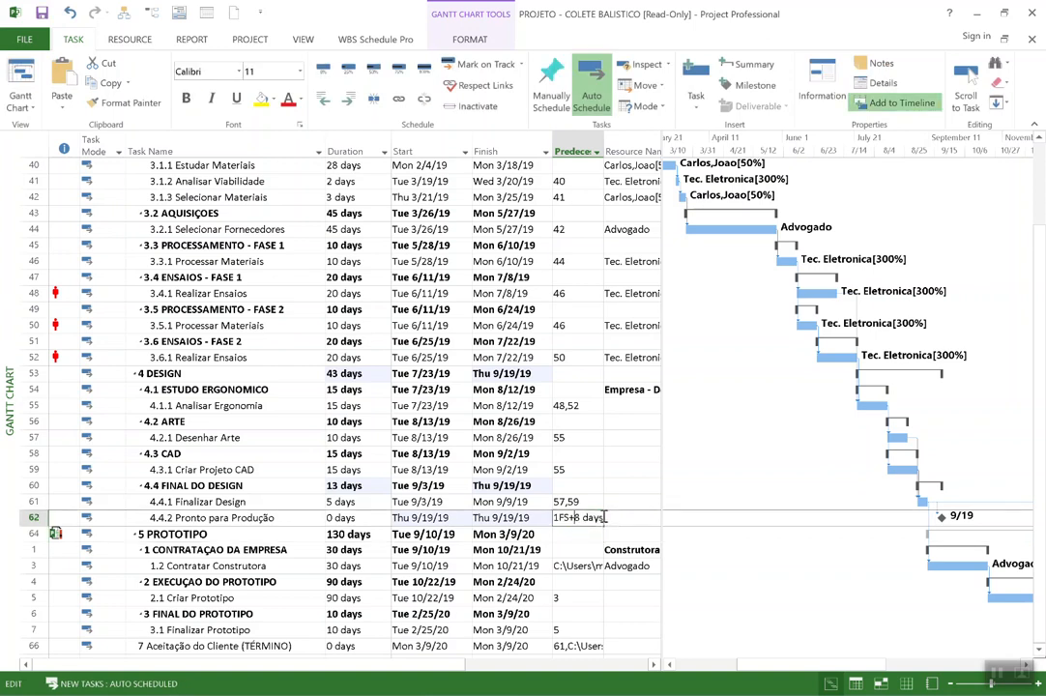
{"action": "key", "text": "Left"}
{"action": "key", "text": "Left"}
{"action": "key", "text": "Left"}
{"action": "key", "text": "Left"}
{"action": "key", "text": "Left"}
{"action": "key", "text": "BackSpace"}
{"action": "type", "text": "9"}
{"action": "key", "text": "Return"}
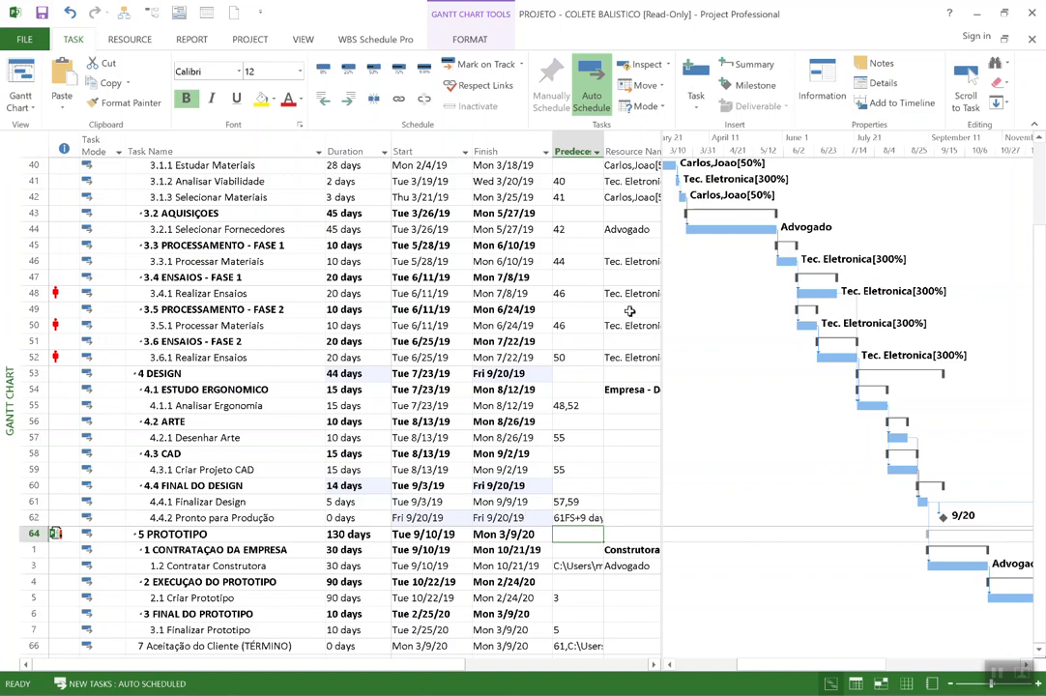
- Widen the Predecessors column and extend the table area until the Resource Names column is fully shown
{"action": "left_click_drag", "start_coordinate": [602, 150], "coordinate": [619, 151]}
{"action": "left_click_drag", "start_coordinate": [661, 414], "coordinate": [732, 423]}
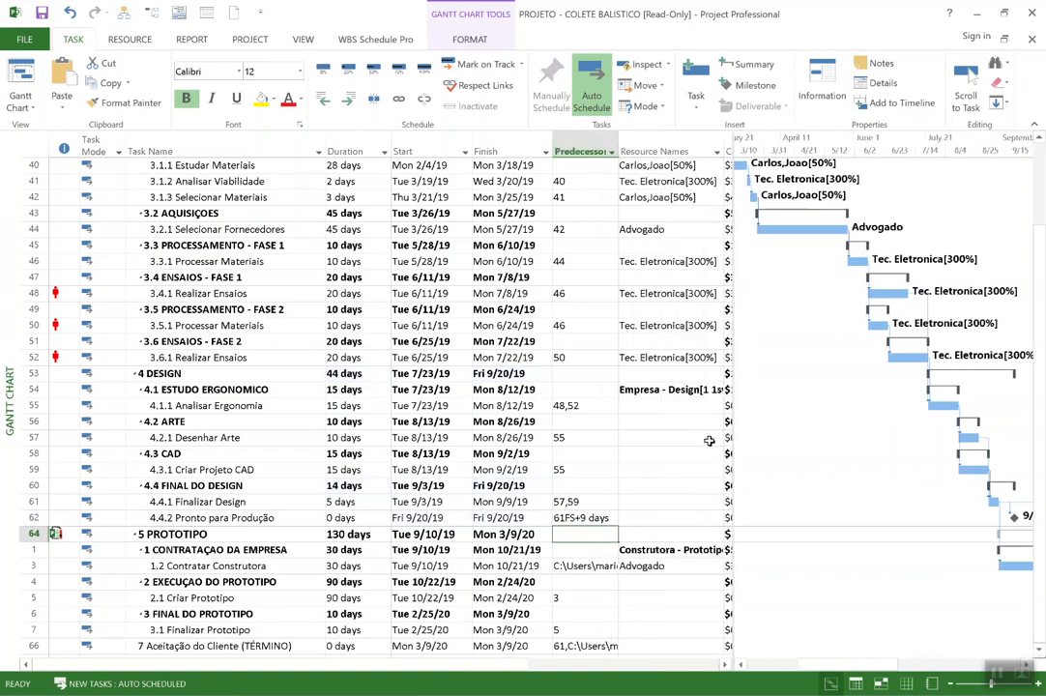
- Examine the tasks' predecessors, durations, and start and finish dates, along with the predecessor of Pronto para Produção and its place in the chart
{"action": "left_click_drag", "start_coordinate": [580, 196], "coordinate": [585, 501]}
{"action": "left_click_drag", "start_coordinate": [343, 197], "coordinate": [355, 490]}
{"action": "left_click_drag", "start_coordinate": [417, 198], "coordinate": [491, 587]}
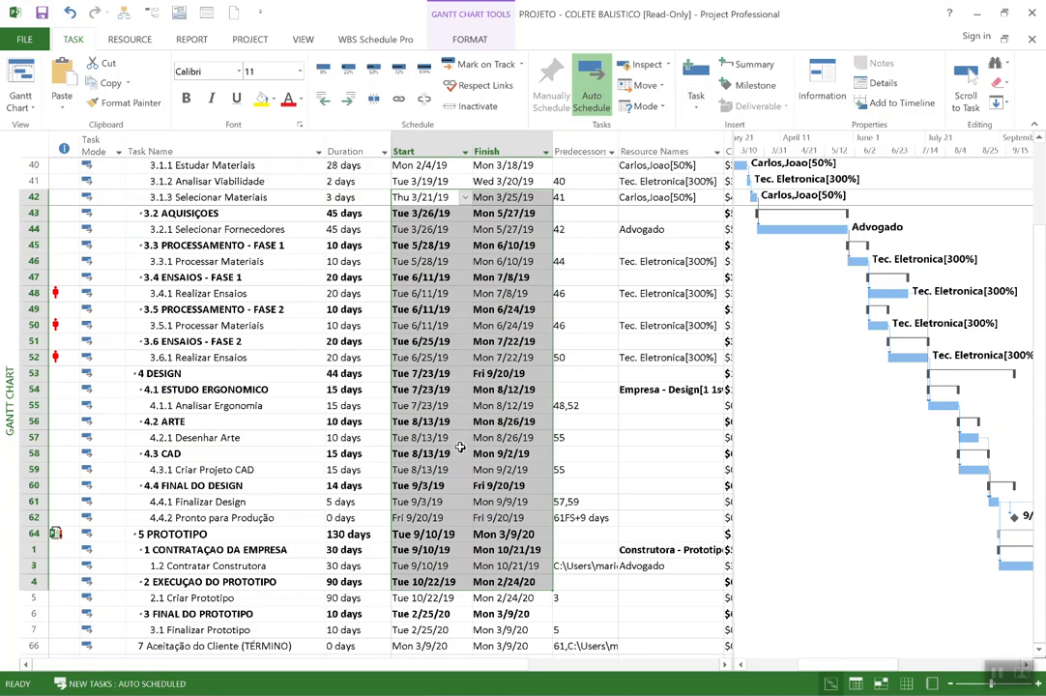
{"action": "left_click_drag", "start_coordinate": [733, 466], "coordinate": [723, 466]}
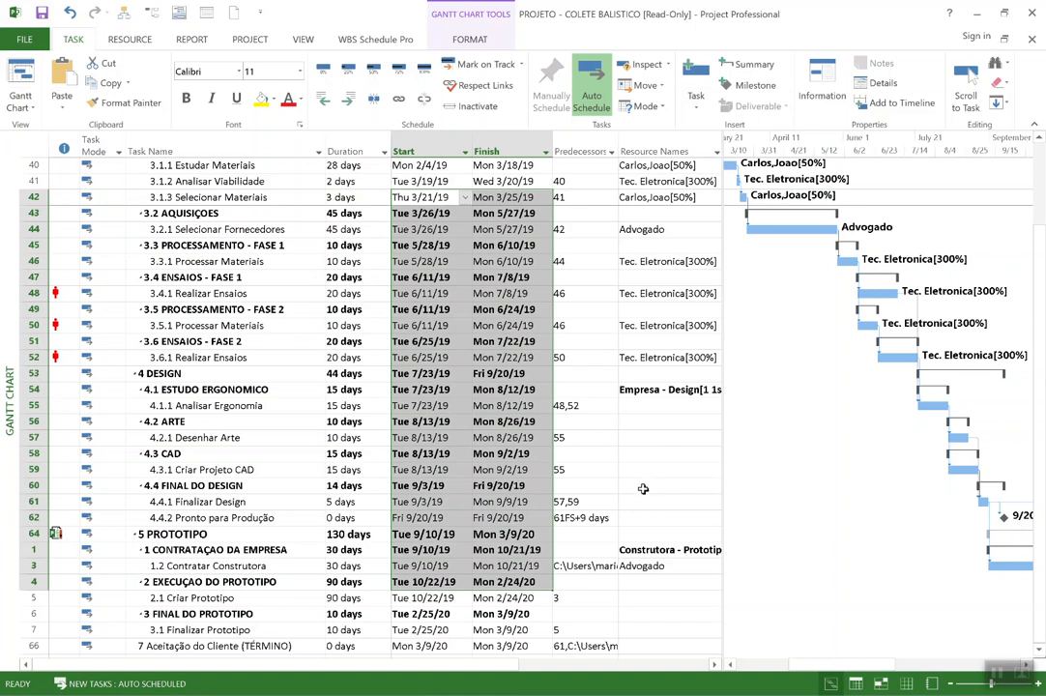
{"action": "left_click", "coordinate": [418, 310]}
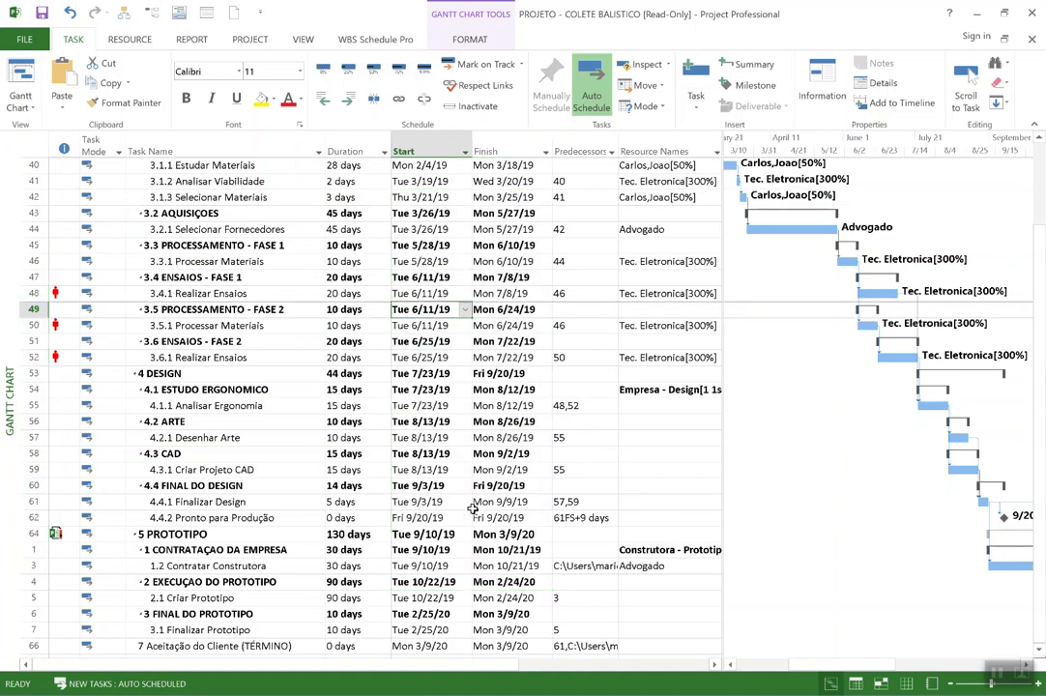
{"action": "left_click", "coordinate": [575, 518]}
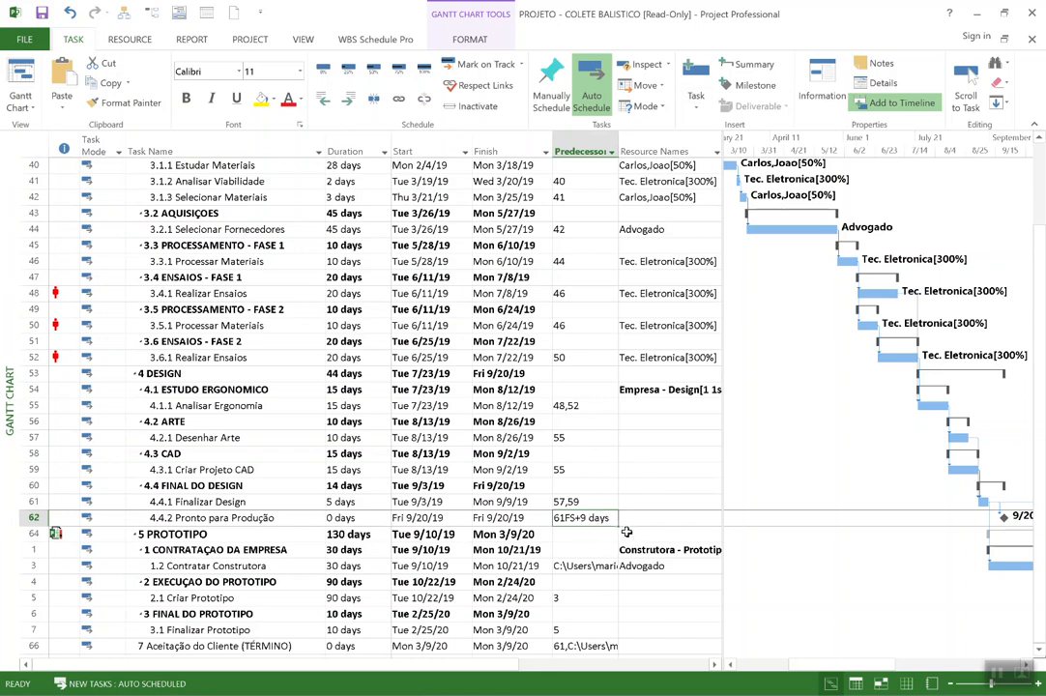
{"action": "left_click_drag", "start_coordinate": [890, 665], "coordinate": [918, 667]}
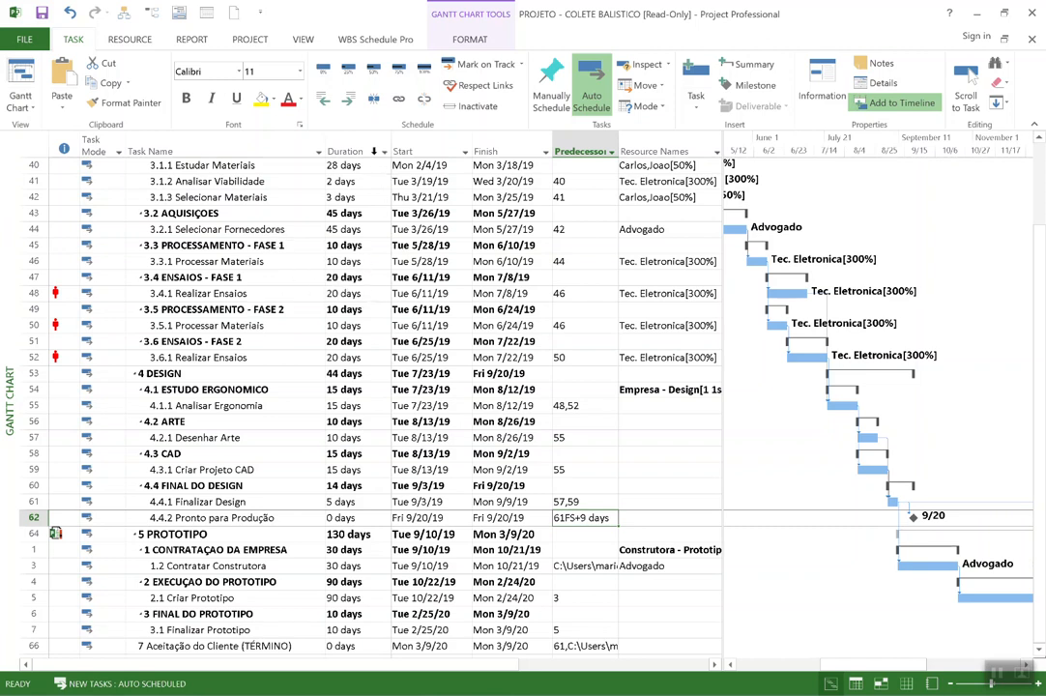
{"action": "left_click_drag", "start_coordinate": [597, 289], "coordinate": [588, 279]}
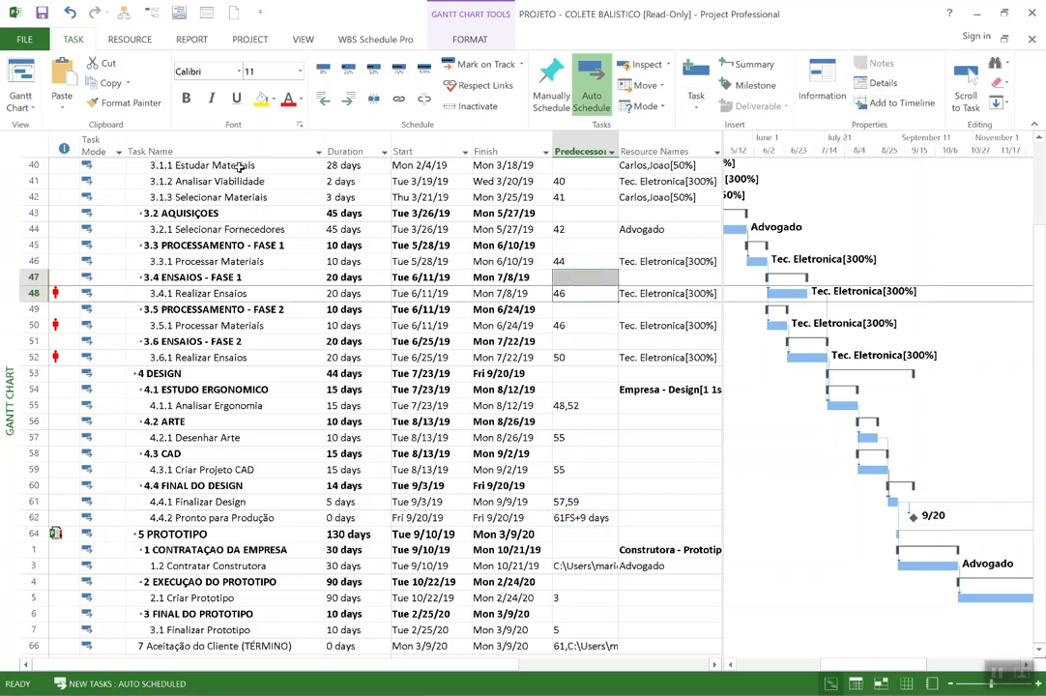
- Insert a % Complete column before the Duration column
{"action": "left_click", "coordinate": [278, 325]}
{"action": "right_click", "coordinate": [357, 143]}
{"action": "left_click", "coordinate": [407, 253]}
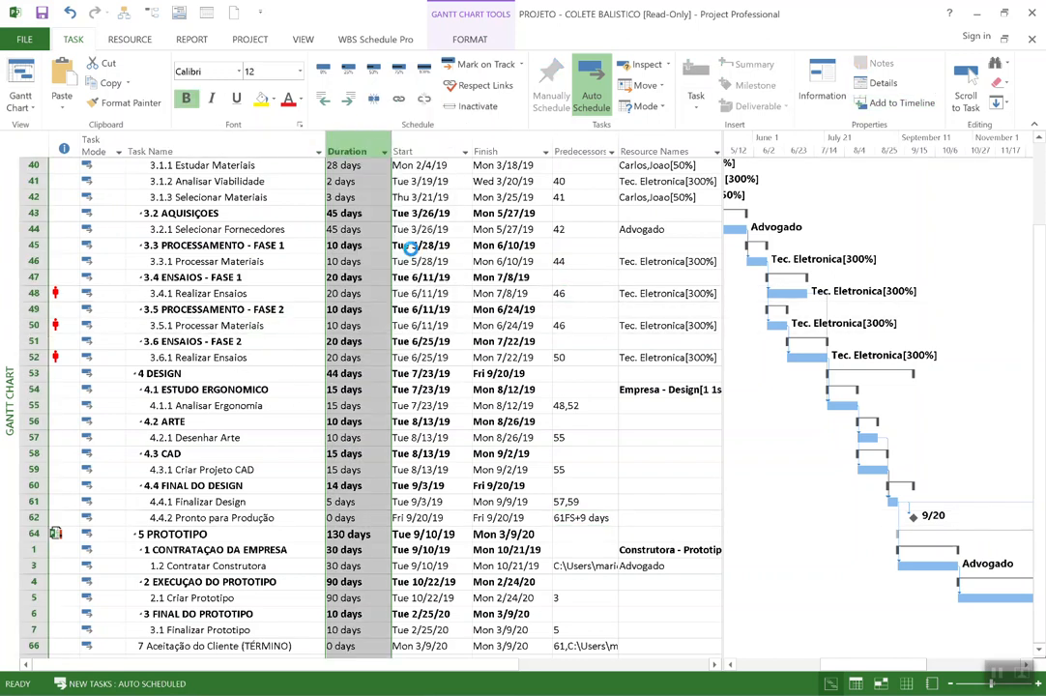
{"action": "left_click", "coordinate": [385, 168]}
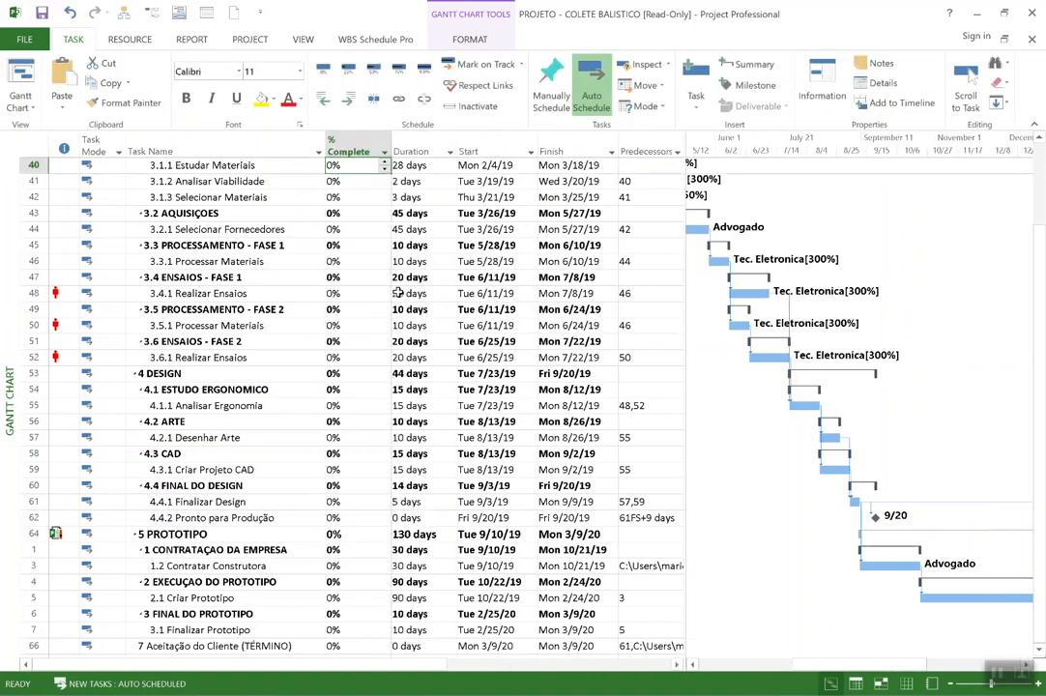
- Mark the task Desenhar Arte as 100% complete
{"action": "left_click", "coordinate": [354, 434]}
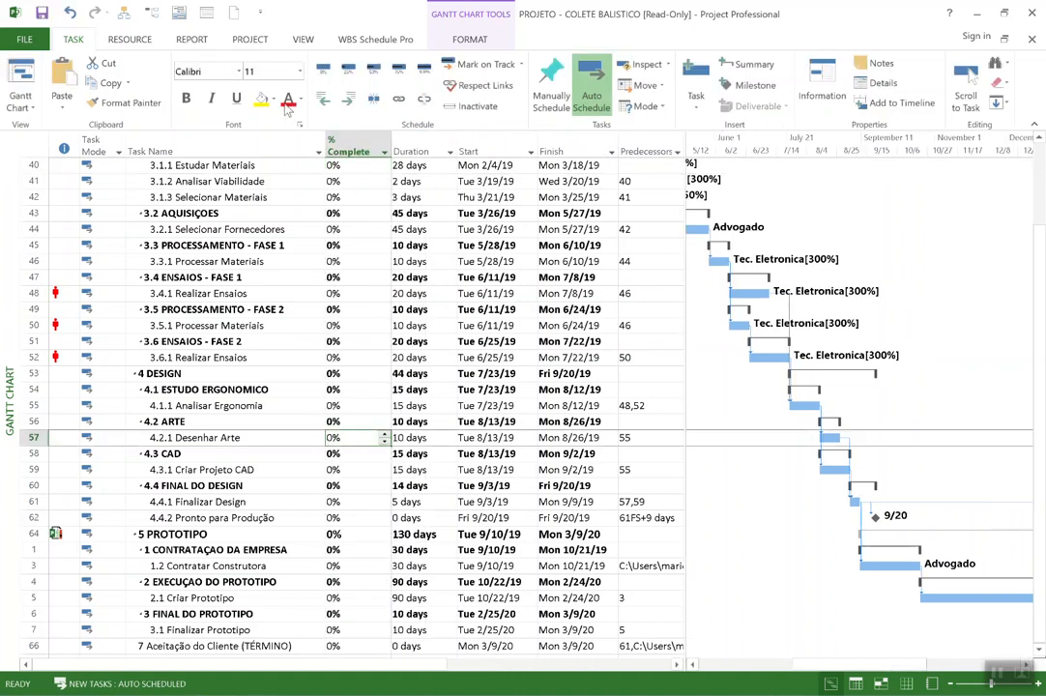
{"action": "left_click", "coordinate": [423, 68]}
{"action": "left_click", "coordinate": [354, 389]}
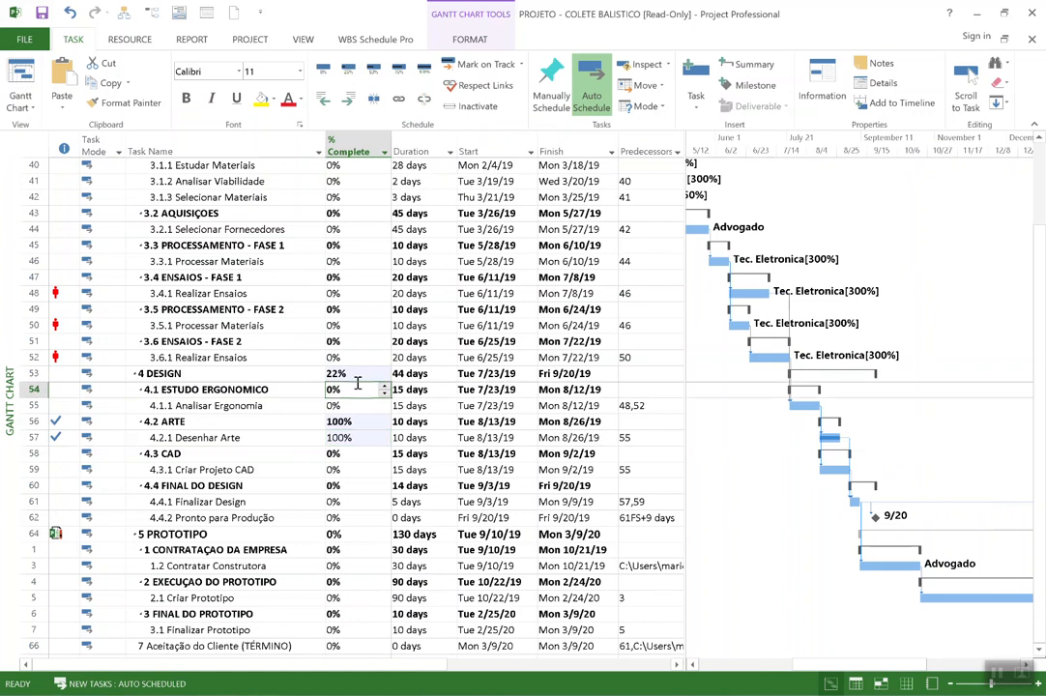
- Mark tasks 46 to 55, from Processar Materiais to Analisar Ergonomia, as 100% complete, and undo the change
{"action": "left_click_drag", "start_coordinate": [355, 261], "coordinate": [354, 405]}
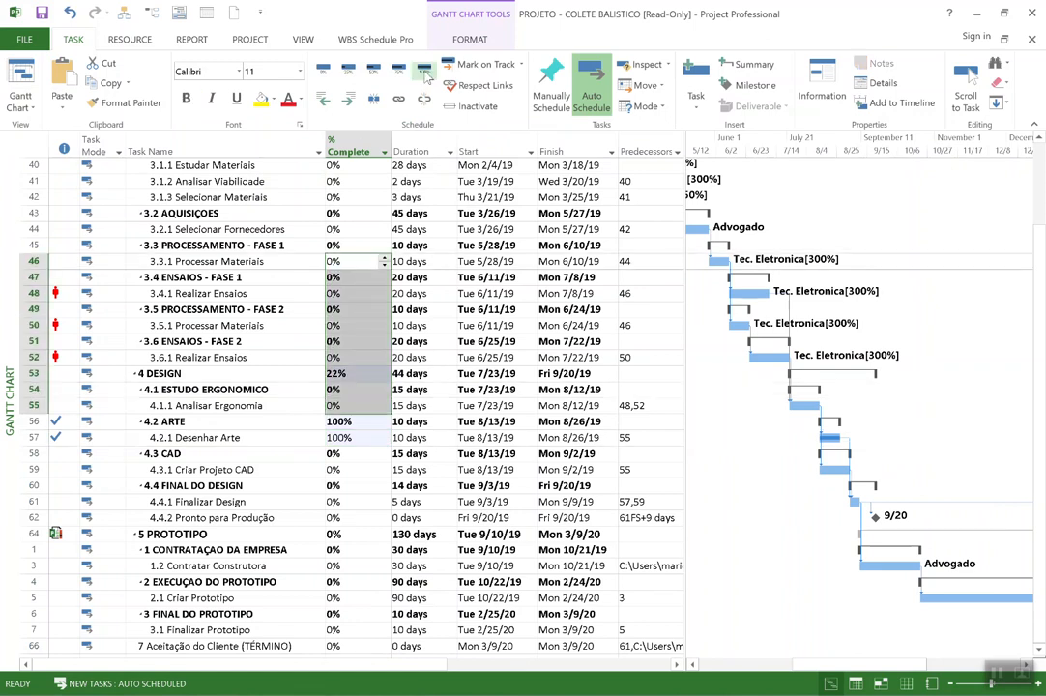
{"action": "left_click", "coordinate": [423, 69]}
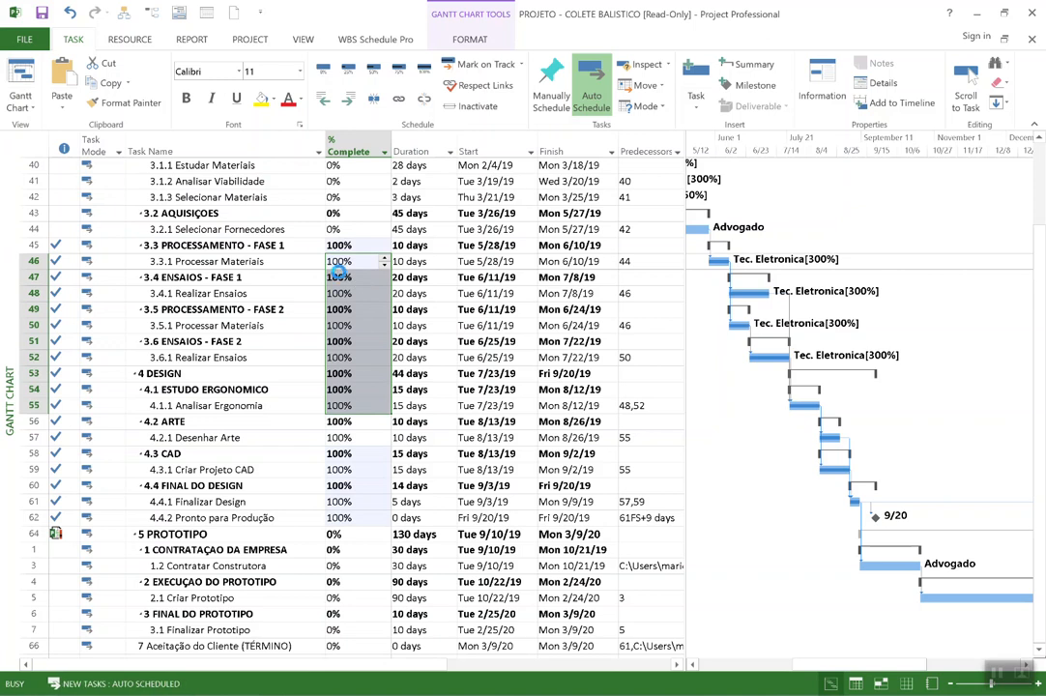
{"action": "key", "text": "Delete"}
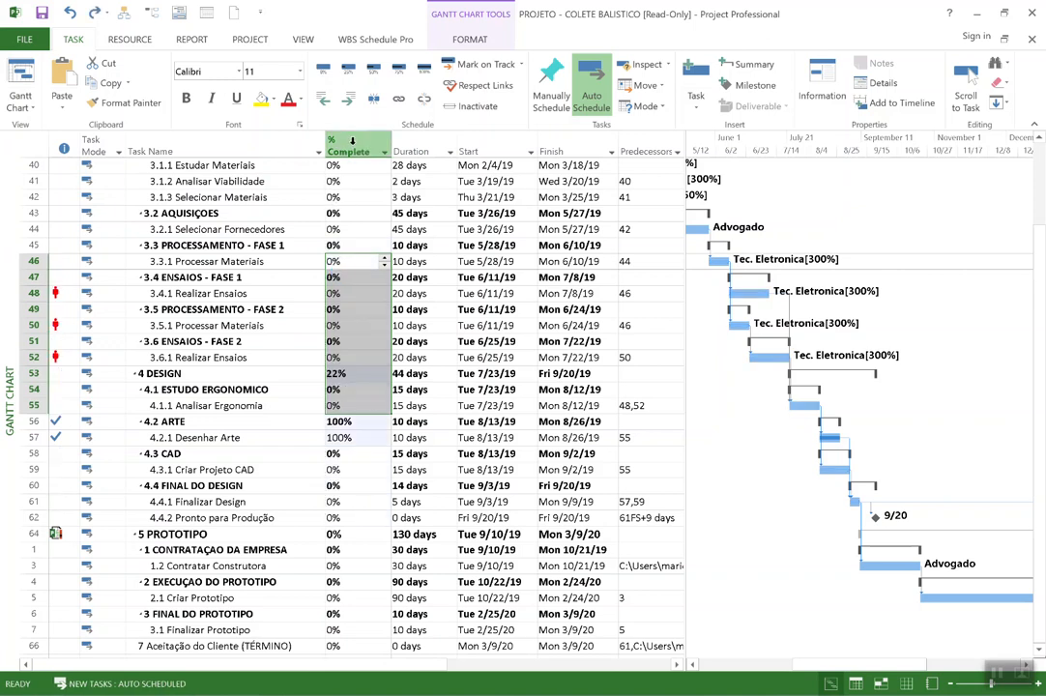
- Hide the % Complete column and narrow the table area to end after the Predecessors column
{"action": "right_click", "coordinate": [352, 142]}
{"action": "left_click", "coordinate": [333, 228]}
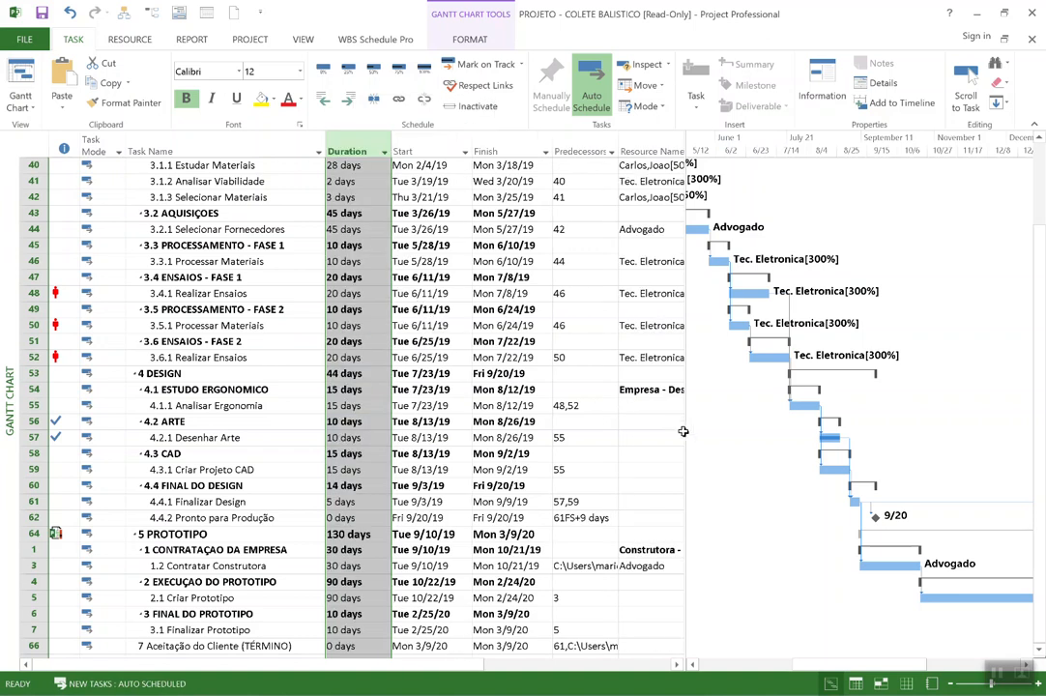
{"action": "left_click_drag", "start_coordinate": [689, 442], "coordinate": [621, 430]}
{"action": "left_click_drag", "start_coordinate": [761, 665], "coordinate": [748, 668]}
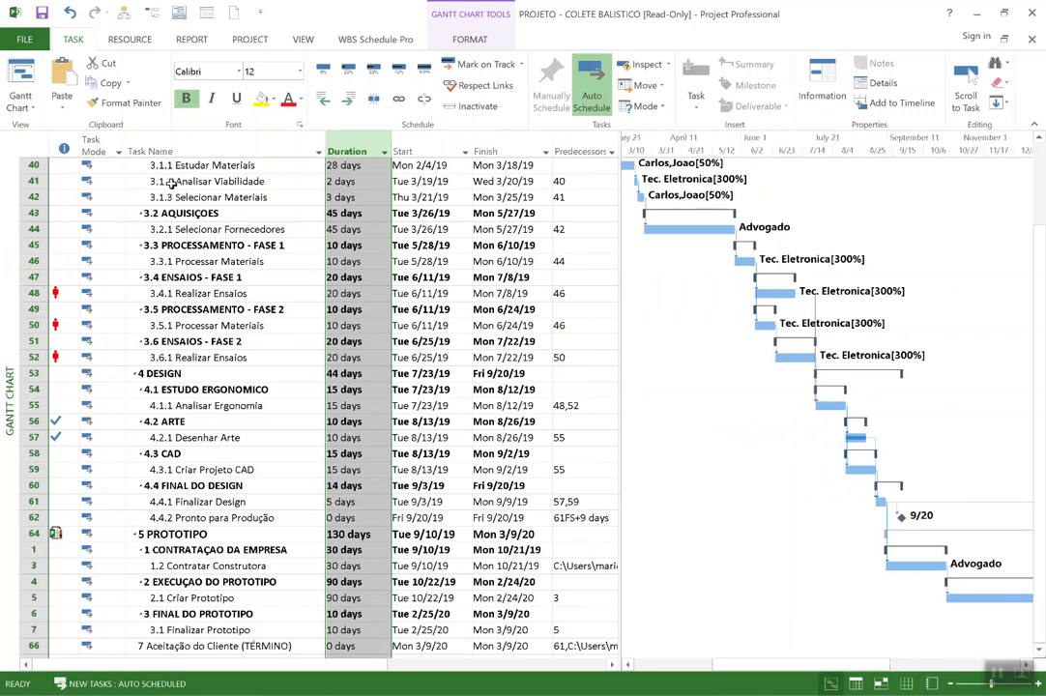
- Reset the progress of all tasks in the project to 0%
{"action": "left_click", "coordinate": [32, 150]}
{"action": "left_click", "coordinate": [324, 71]}
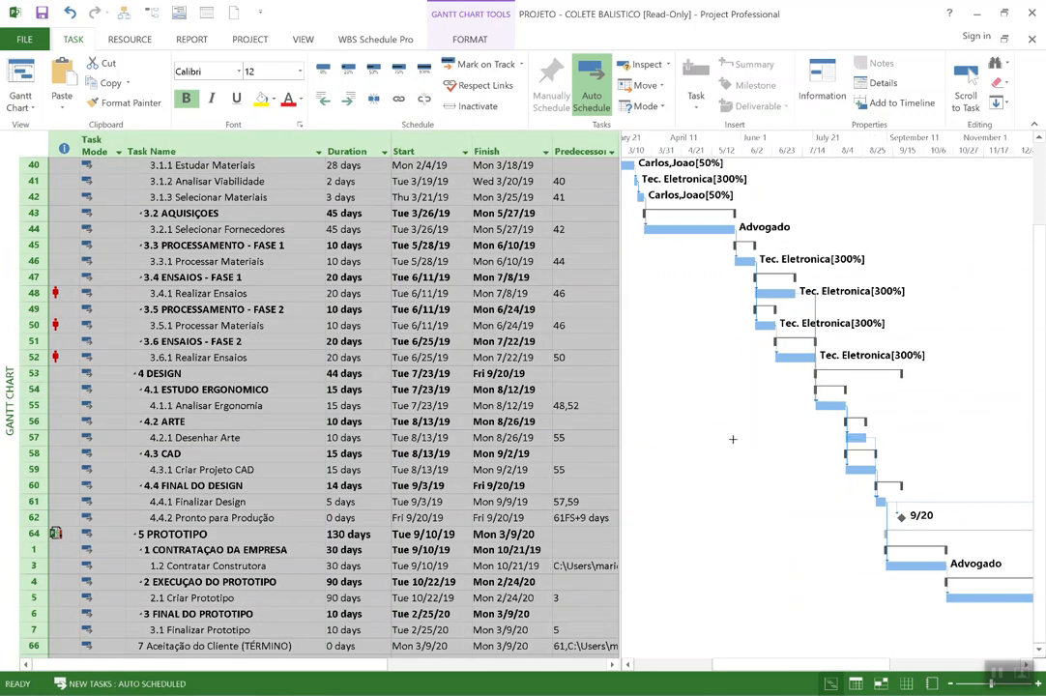
{"action": "left_click", "coordinate": [380, 456]}
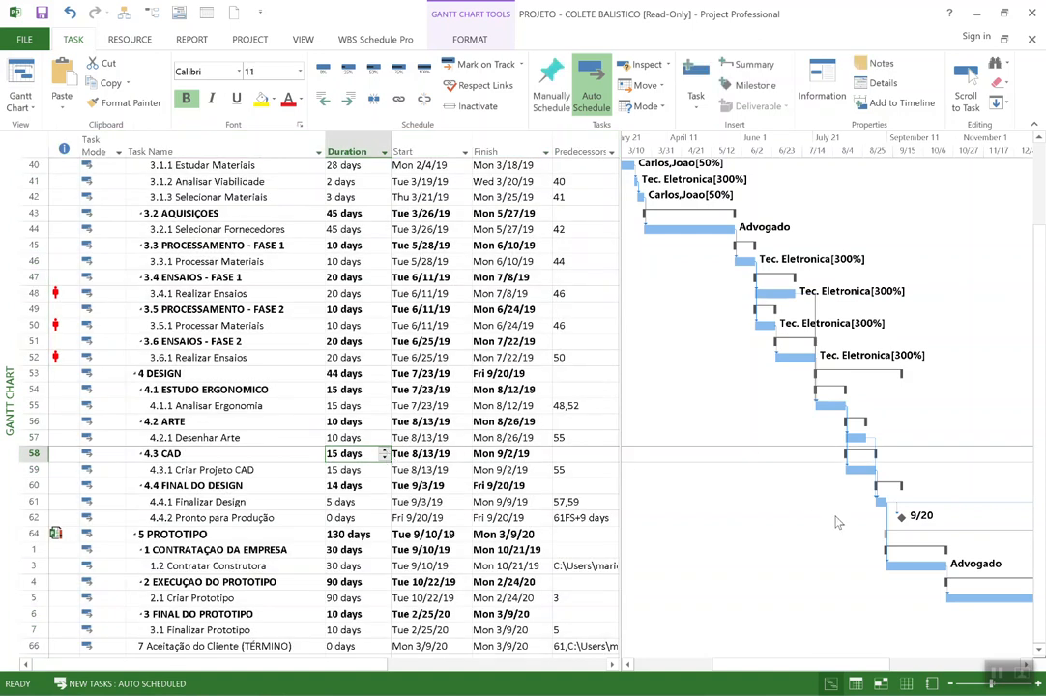
{"action": "left_click", "coordinate": [26, 105]}
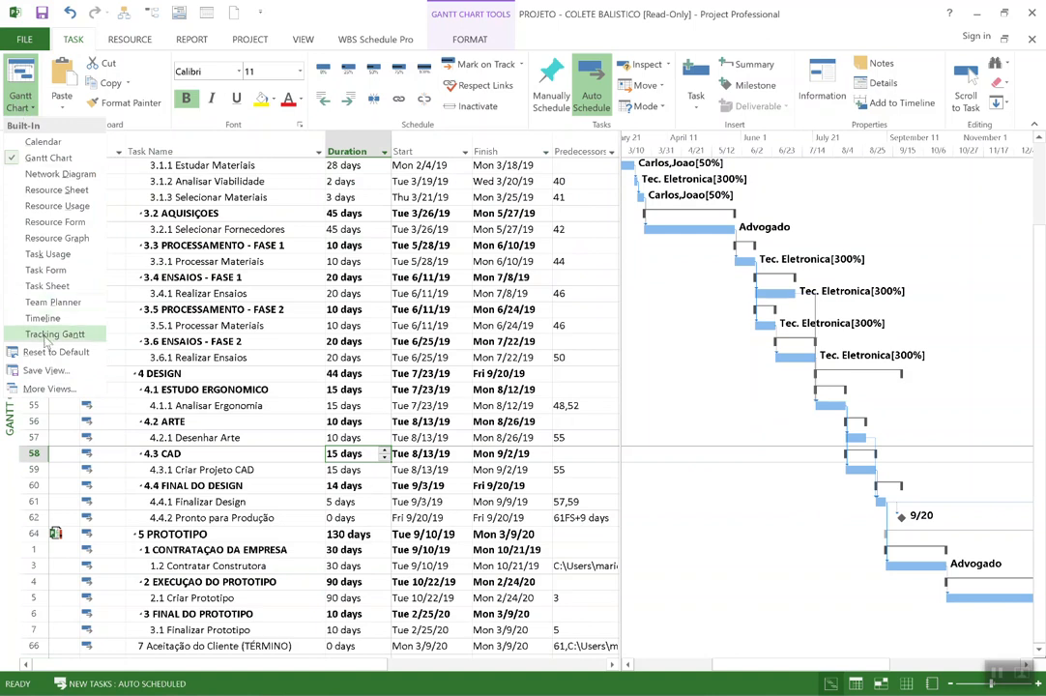
{"action": "key", "text": "super+shift+s"}
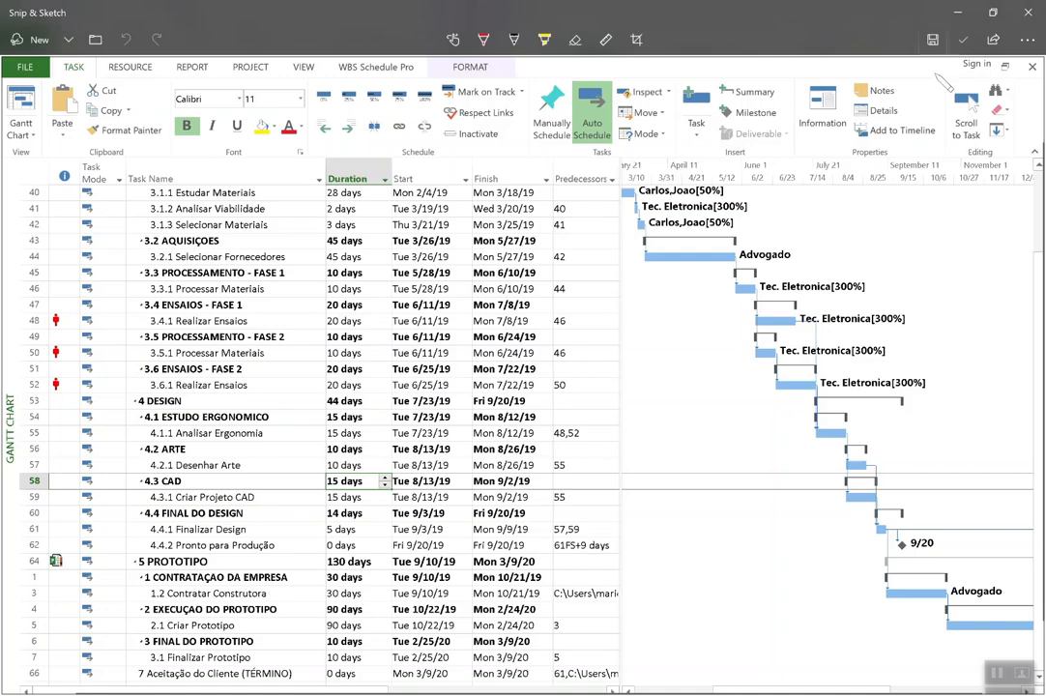
{"action": "left_click", "coordinate": [1029, 13]}
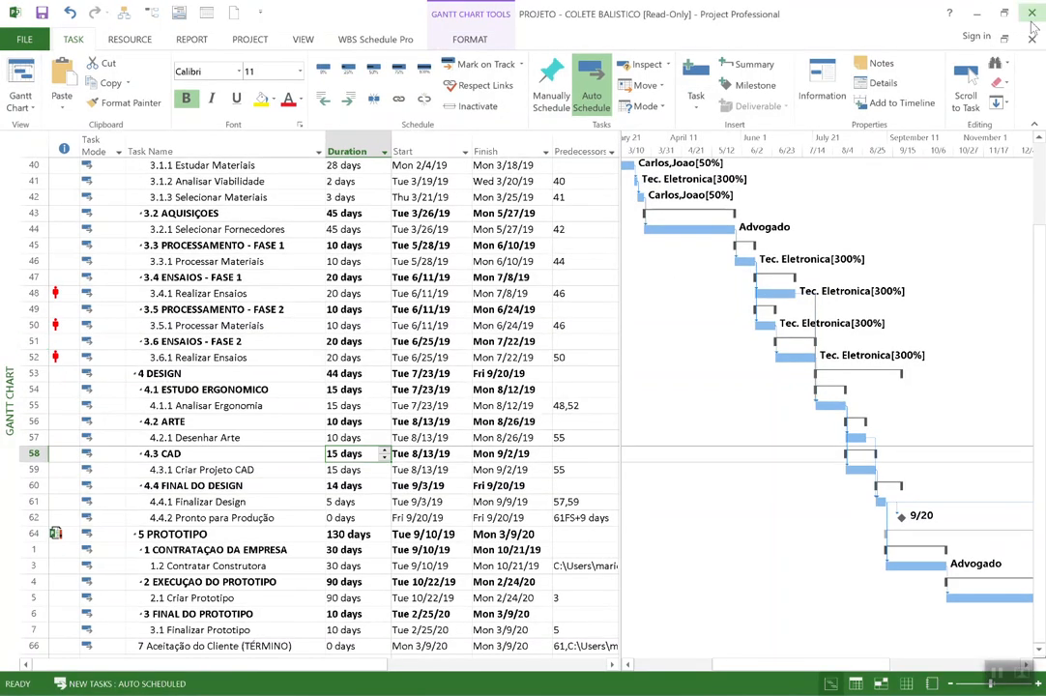
- Switch the project to the Tracking Gantt view and show the chart from the project start
{"action": "left_click", "coordinate": [19, 101]}
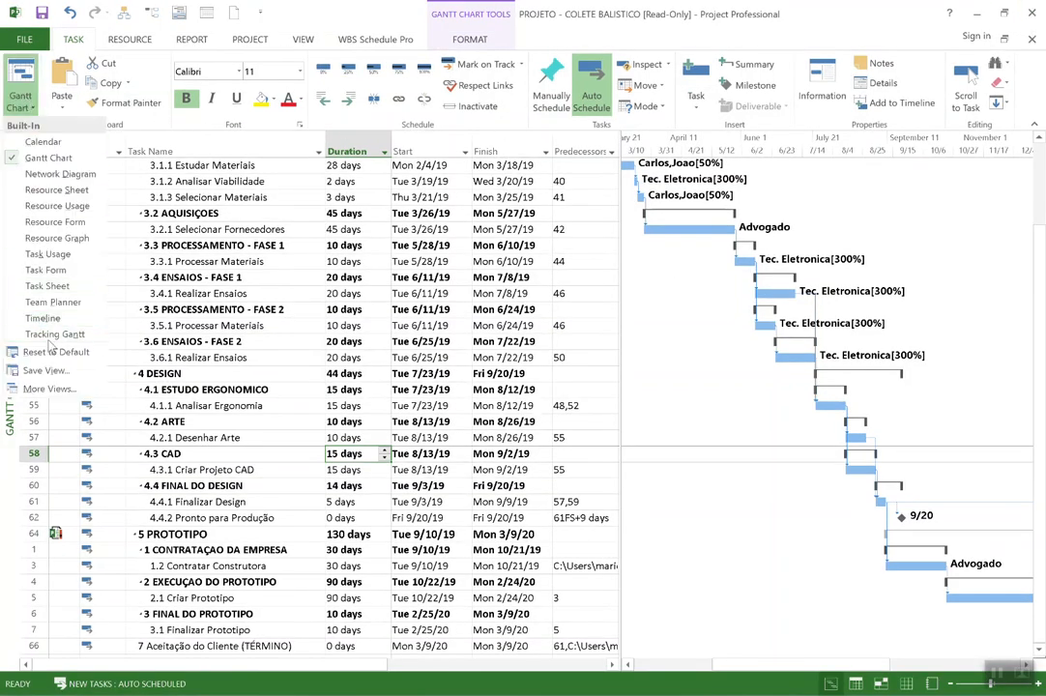
{"action": "left_click", "coordinate": [58, 333]}
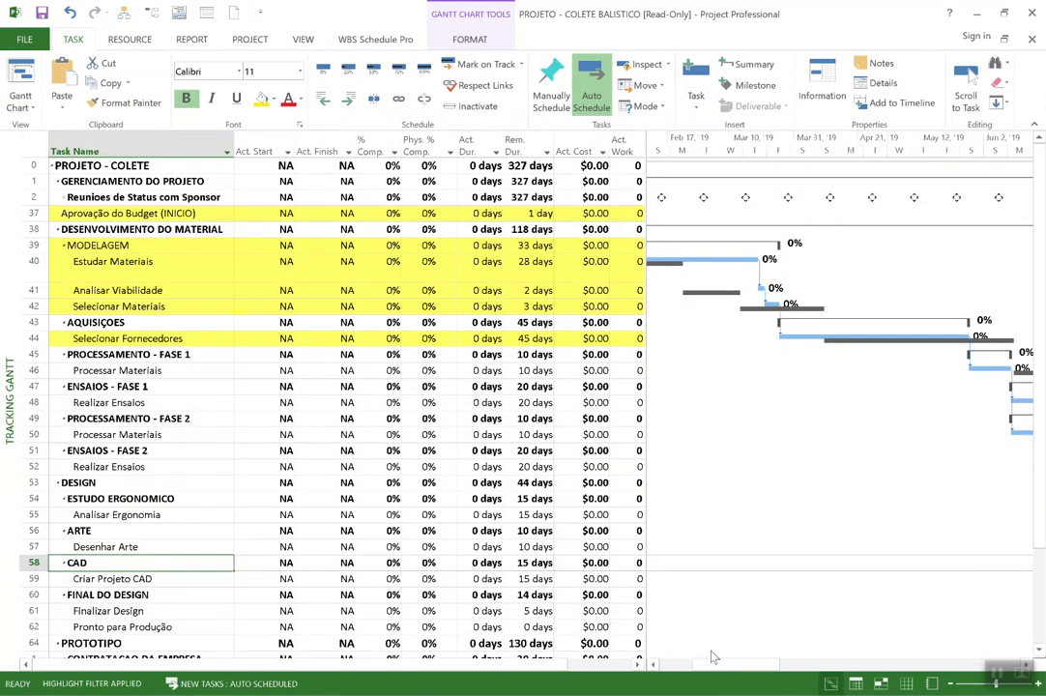
{"action": "left_click_drag", "start_coordinate": [711, 664], "coordinate": [697, 663]}
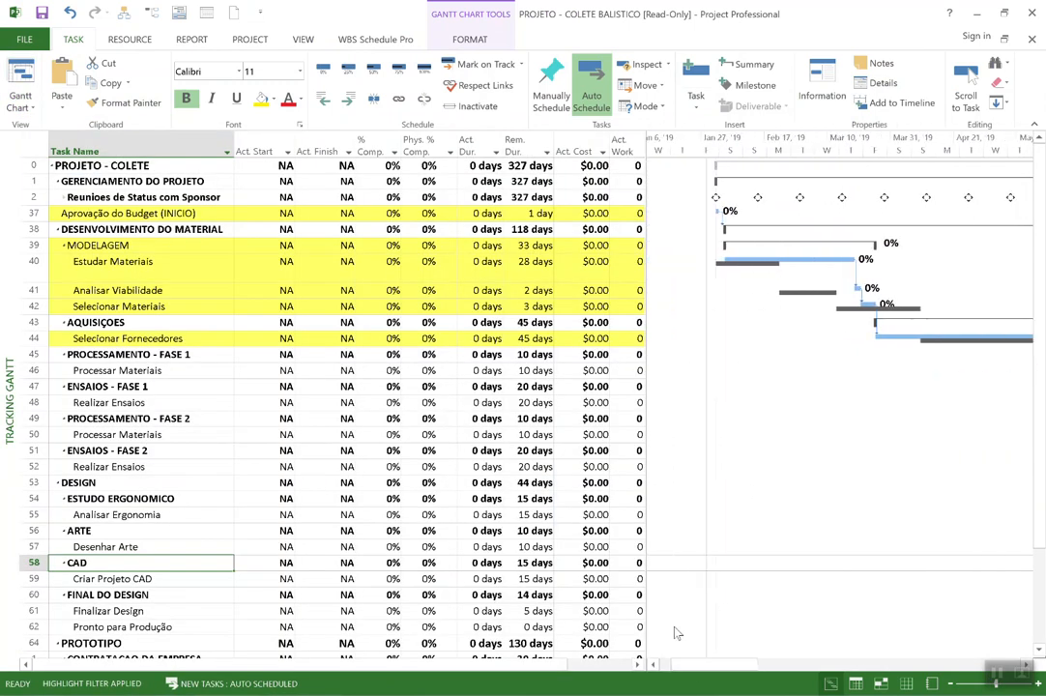
- Remove the Late Tasks highlight from the task list and apply No Filter
{"action": "left_click", "coordinate": [304, 40]}
{"action": "left_click", "coordinate": [557, 103]}
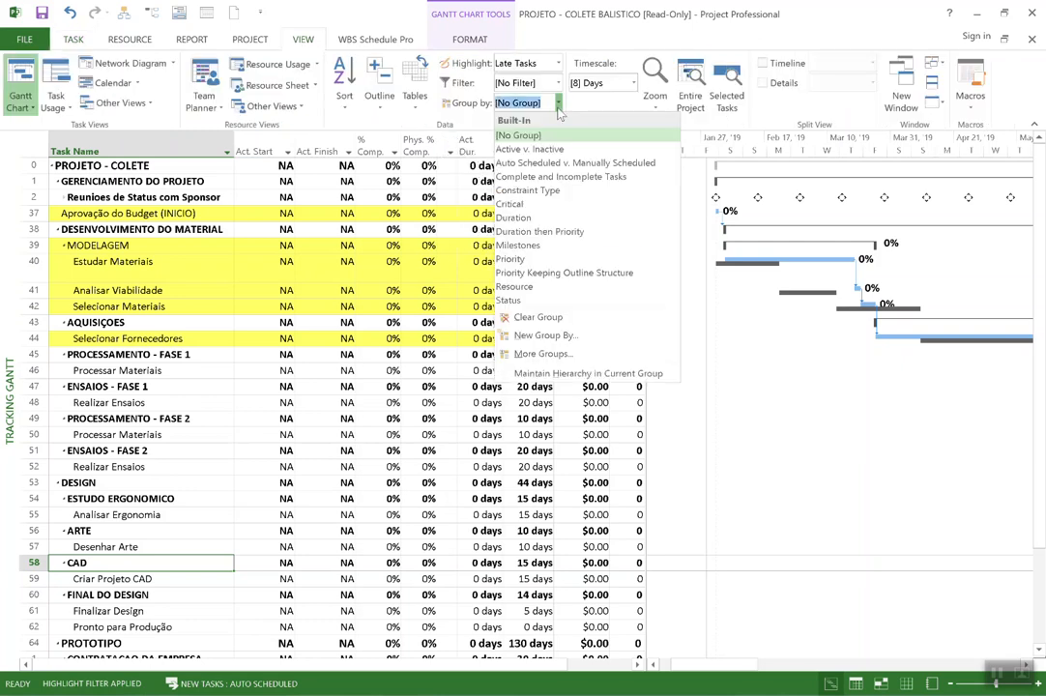
{"action": "left_click", "coordinate": [557, 104]}
{"action": "left_click", "coordinate": [559, 62]}
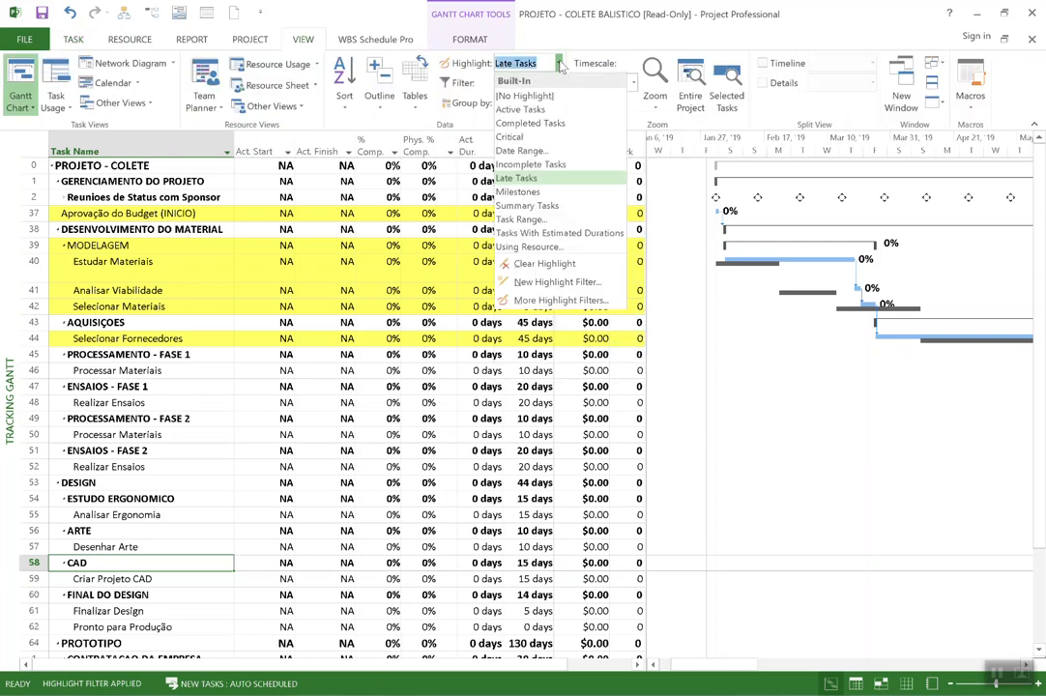
{"action": "left_click", "coordinate": [522, 93]}
{"action": "left_click", "coordinate": [559, 85]}
{"action": "left_click", "coordinate": [548, 115]}
- Clear the saved Baseline plan for the entire project
{"action": "left_click", "coordinate": [250, 39]}
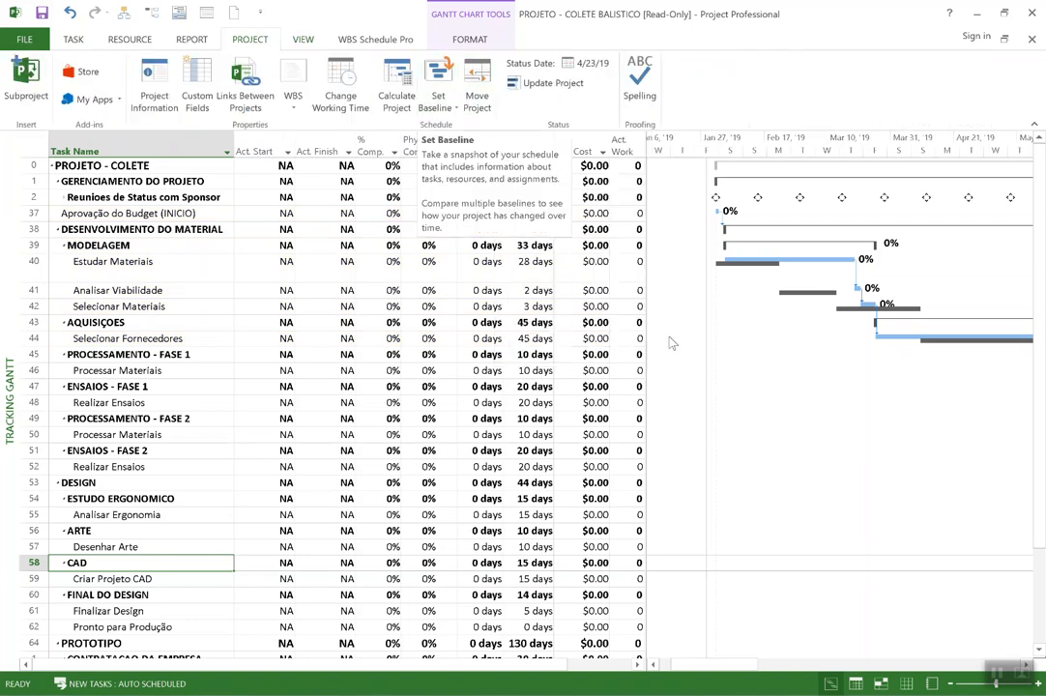
{"action": "left_click_drag", "start_coordinate": [710, 666], "coordinate": [749, 674]}
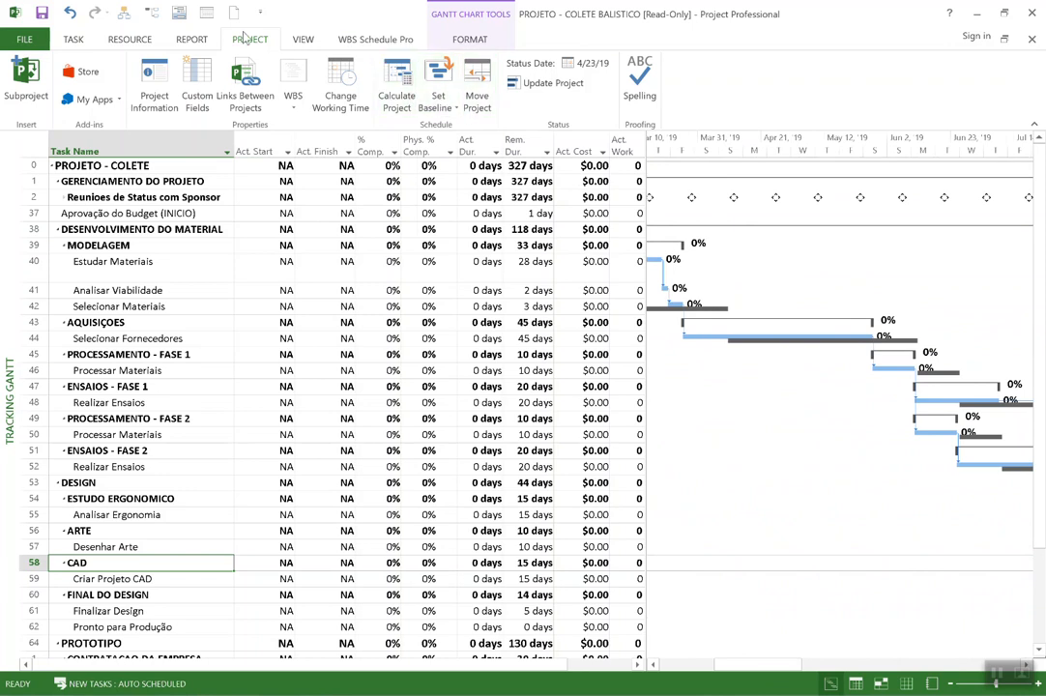
{"action": "left_click", "coordinate": [438, 107]}
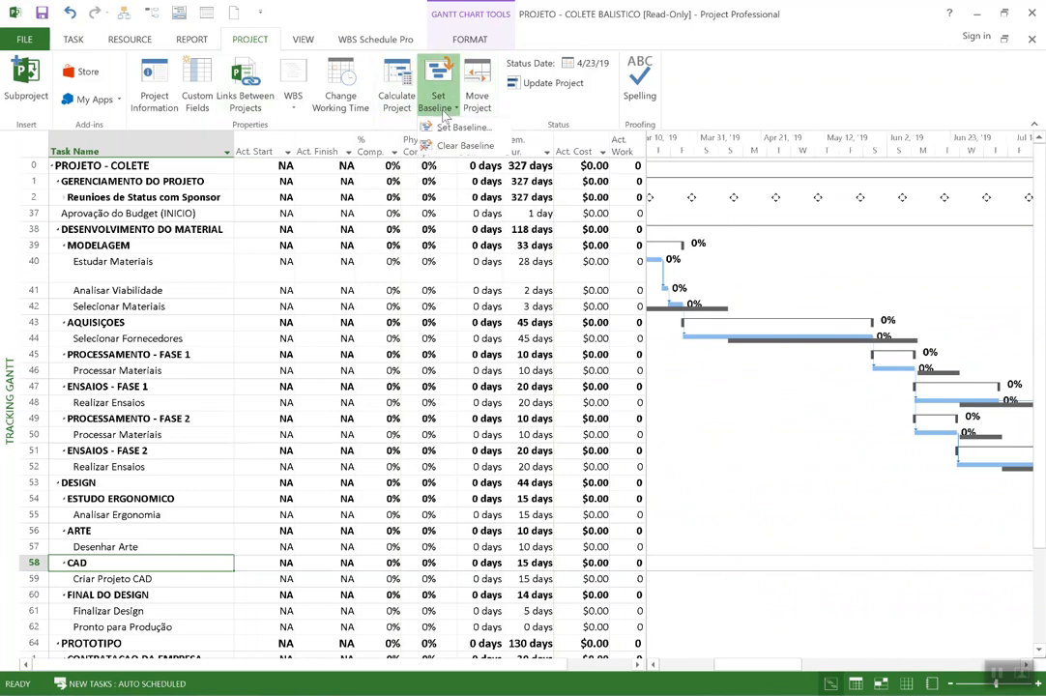
{"action": "left_click", "coordinate": [454, 145]}
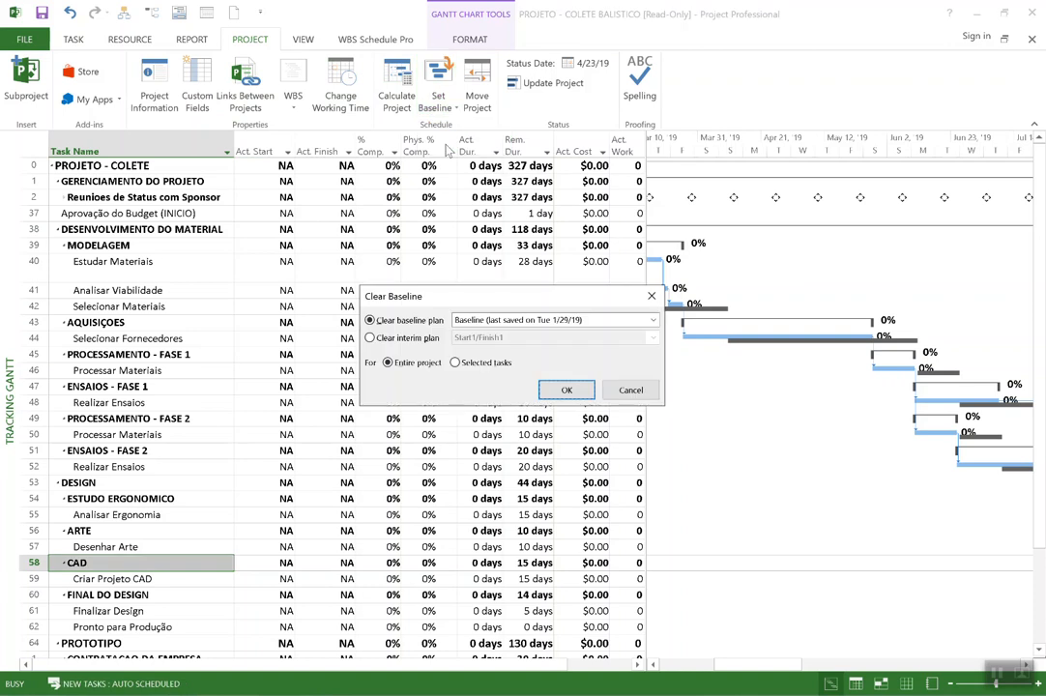
{"action": "left_click", "coordinate": [566, 390]}
{"action": "mouse_move", "coordinate": [786, 667]}
{"action": "left_mouse_down"}
{"action": "mouse_move", "coordinate": [875, 667]}
{"action": "mouse_move", "coordinate": [774, 672]}
{"action": "left_mouse_up"}
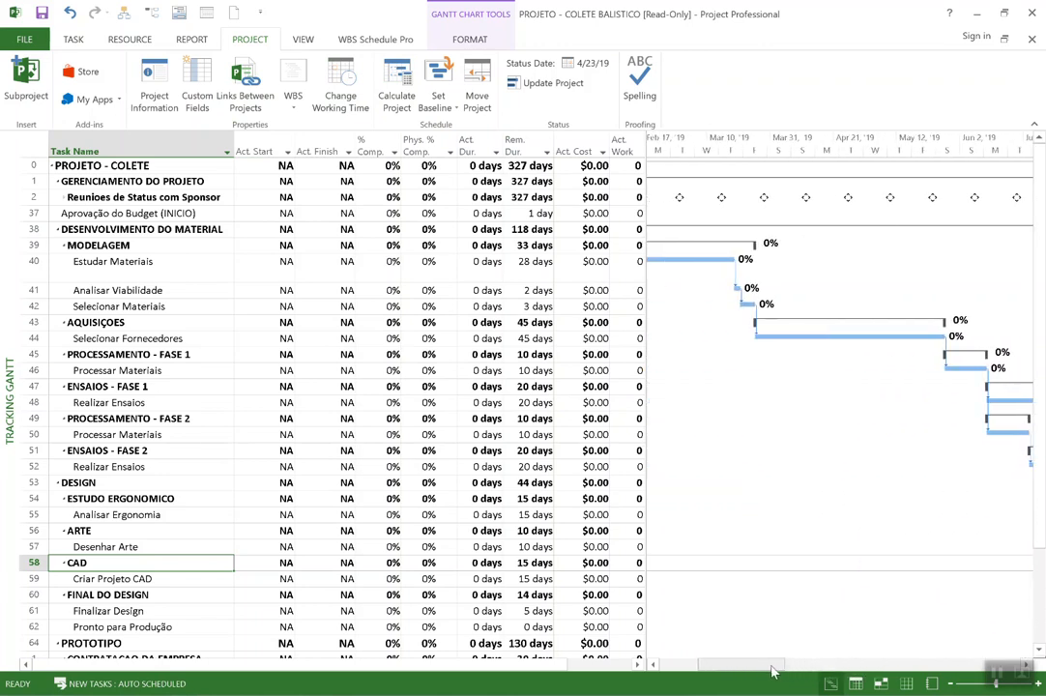
- Set a new Baseline for the entire project
{"action": "left_click", "coordinate": [440, 109]}
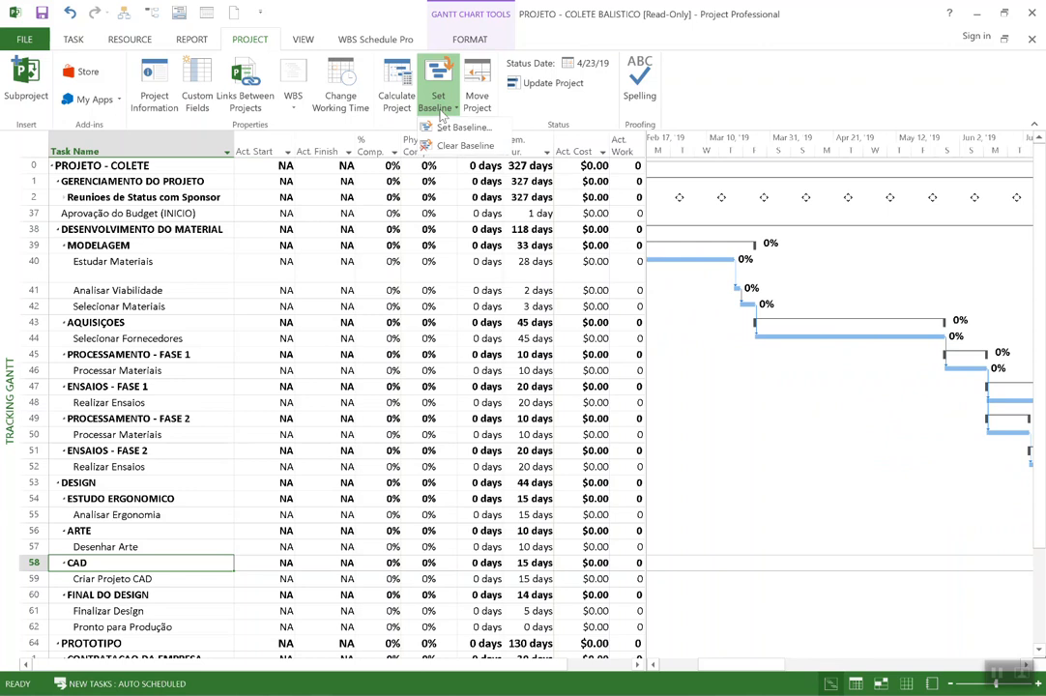
{"action": "left_click", "coordinate": [450, 126]}
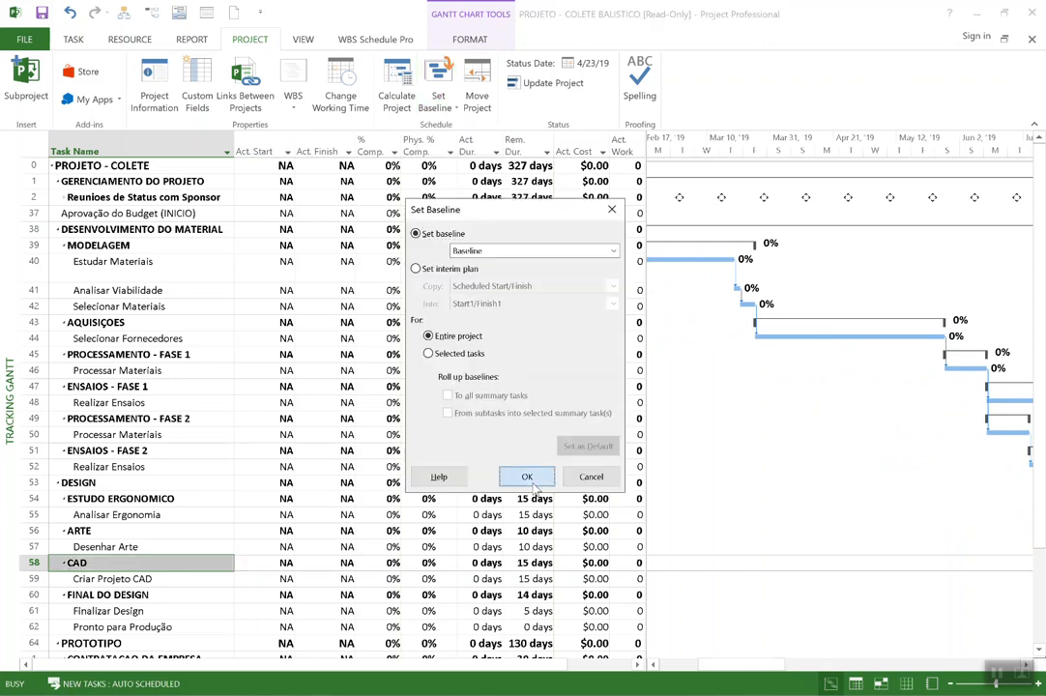
{"action": "left_click", "coordinate": [529, 409]}
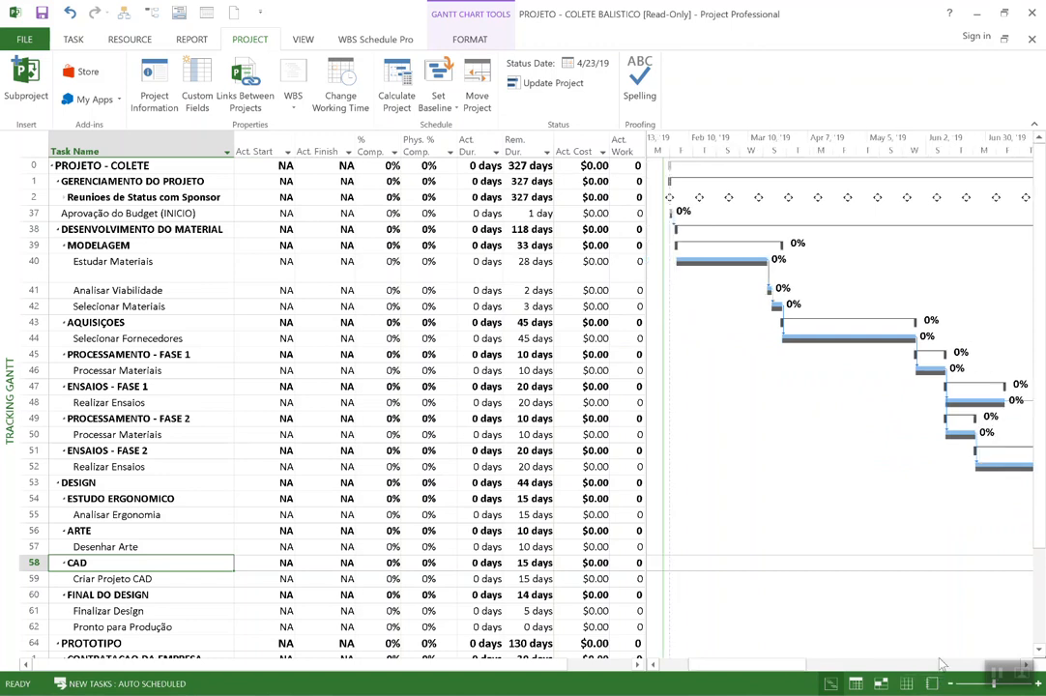
- Annotate a Snip & Sketch capture with an arrow to the Selecionar Fornecedores baseline and the underlined note LINHA BASE NÃO MUDA, and discard the capture
{"action": "mouse_move", "coordinate": [799, 669]}
{"action": "left_mouse_down"}
{"action": "mouse_move", "coordinate": [866, 674]}
{"action": "mouse_move", "coordinate": [808, 680]}
{"action": "left_mouse_up"}
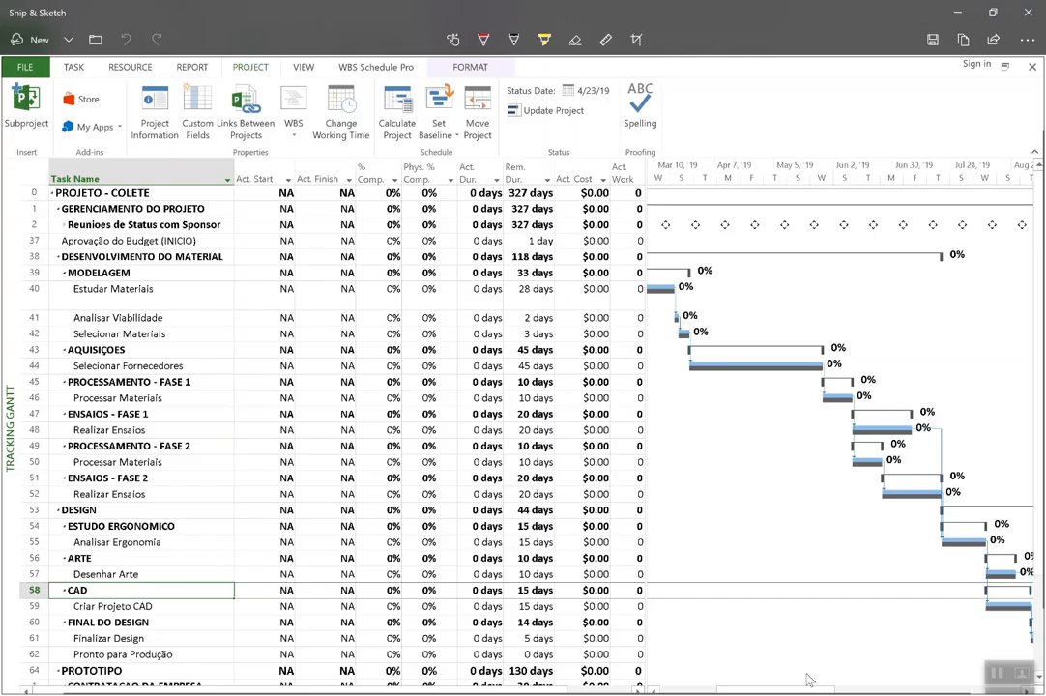
{"action": "mouse_move", "coordinate": [730, 480]}
{"action": "left_mouse_down"}
{"action": "mouse_move", "coordinate": [739, 399]}
{"action": "mouse_move", "coordinate": [753, 402]}
{"action": "left_mouse_up"}
{"action": "left_click_drag", "start_coordinate": [693, 474], "coordinate": [704, 513]}
{"action": "mouse_move", "coordinate": [712, 485]}
{"action": "left_mouse_down"}
{"action": "mouse_move", "coordinate": [713, 513]}
{"action": "mouse_move", "coordinate": [744, 513]}
{"action": "left_mouse_up"}
{"action": "left_click_drag", "start_coordinate": [746, 501], "coordinate": [811, 510]}
{"action": "mouse_move", "coordinate": [721, 534]}
{"action": "left_mouse_down"}
{"action": "mouse_move", "coordinate": [741, 576]}
{"action": "mouse_move", "coordinate": [773, 542]}
{"action": "mouse_move", "coordinate": [783, 571]}
{"action": "left_mouse_up"}
{"action": "mouse_move", "coordinate": [803, 532]}
{"action": "left_mouse_down"}
{"action": "mouse_move", "coordinate": [818, 529]}
{"action": "mouse_move", "coordinate": [819, 562]}
{"action": "left_mouse_up"}
{"action": "left_click_drag", "start_coordinate": [804, 548], "coordinate": [815, 546]}
{"action": "left_click_drag", "start_coordinate": [684, 621], "coordinate": [684, 646]}
{"action": "mouse_move", "coordinate": [695, 622]}
{"action": "left_mouse_down"}
{"action": "mouse_move", "coordinate": [705, 646]}
{"action": "mouse_move", "coordinate": [716, 621]}
{"action": "left_mouse_up"}
{"action": "mouse_move", "coordinate": [721, 647]}
{"action": "left_mouse_down"}
{"action": "mouse_move", "coordinate": [731, 620]}
{"action": "mouse_move", "coordinate": [745, 646]}
{"action": "left_mouse_up"}
{"action": "mouse_move", "coordinate": [768, 621]}
{"action": "left_mouse_down"}
{"action": "mouse_move", "coordinate": [756, 646]}
{"action": "mouse_move", "coordinate": [768, 622]}
{"action": "left_mouse_up"}
{"action": "left_click_drag", "start_coordinate": [739, 610], "coordinate": [760, 608]}
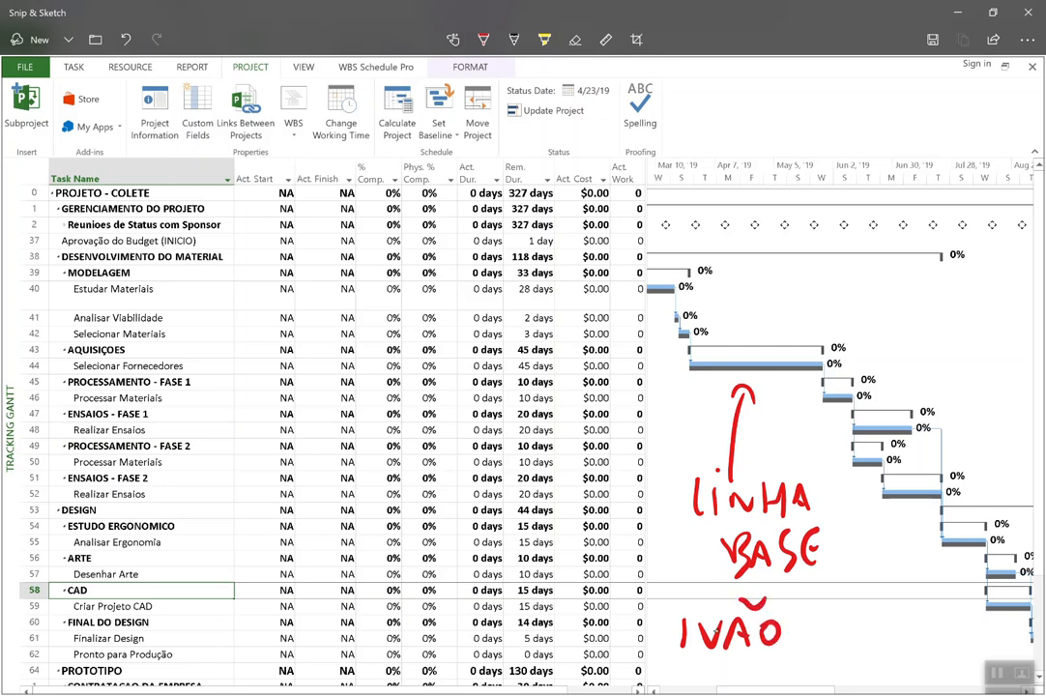
{"action": "left_click_drag", "start_coordinate": [813, 646], "coordinate": [967, 638]}
{"action": "left_click_drag", "start_coordinate": [711, 669], "coordinate": [967, 651]}
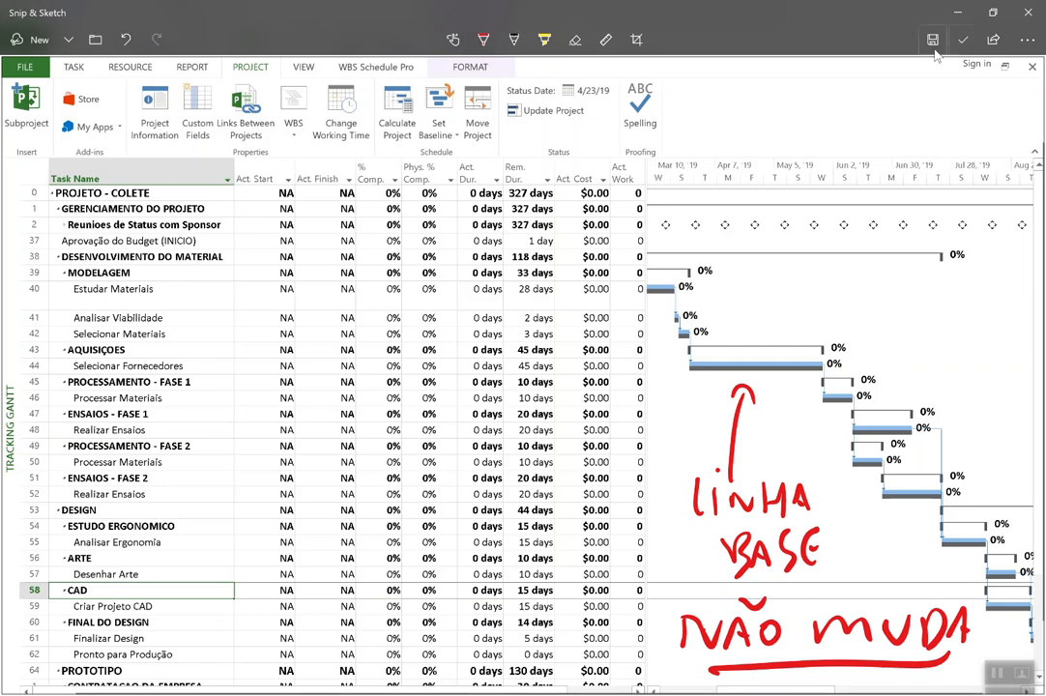
{"action": "left_click", "coordinate": [1028, 26]}
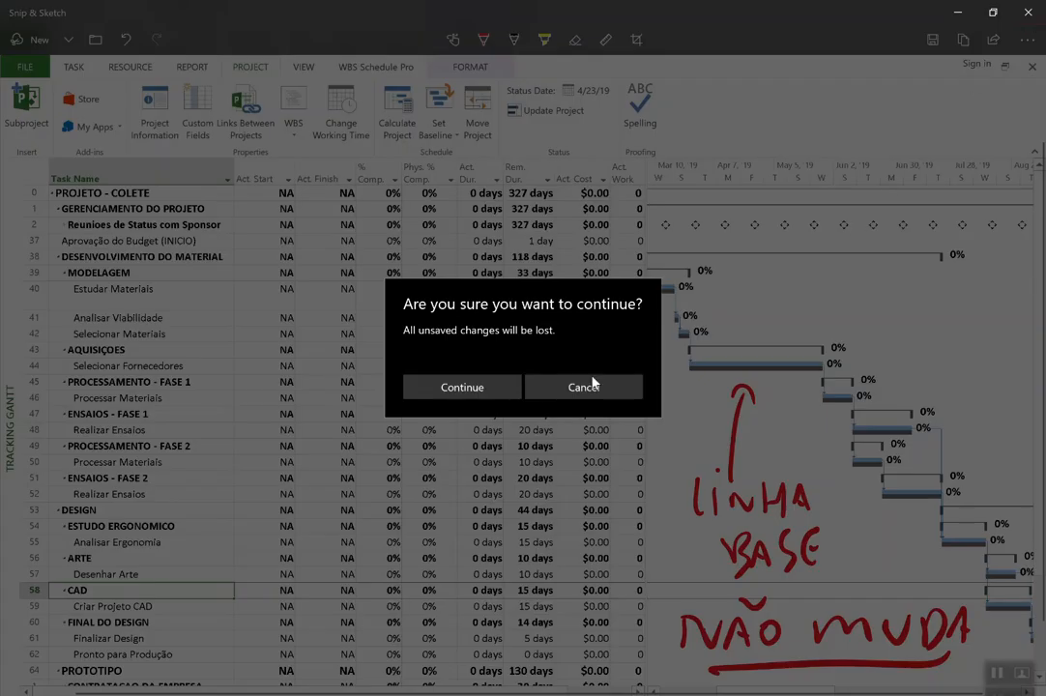
{"action": "left_click", "coordinate": [487, 394]}
- Capture the chart in Snip & Sketch, circle the 9/20 milestone of Pronto para Produção, and discard the capture
{"action": "left_click_drag", "start_coordinate": [811, 667], "coordinate": [862, 666]}
{"action": "key", "text": "super+shift+s"}
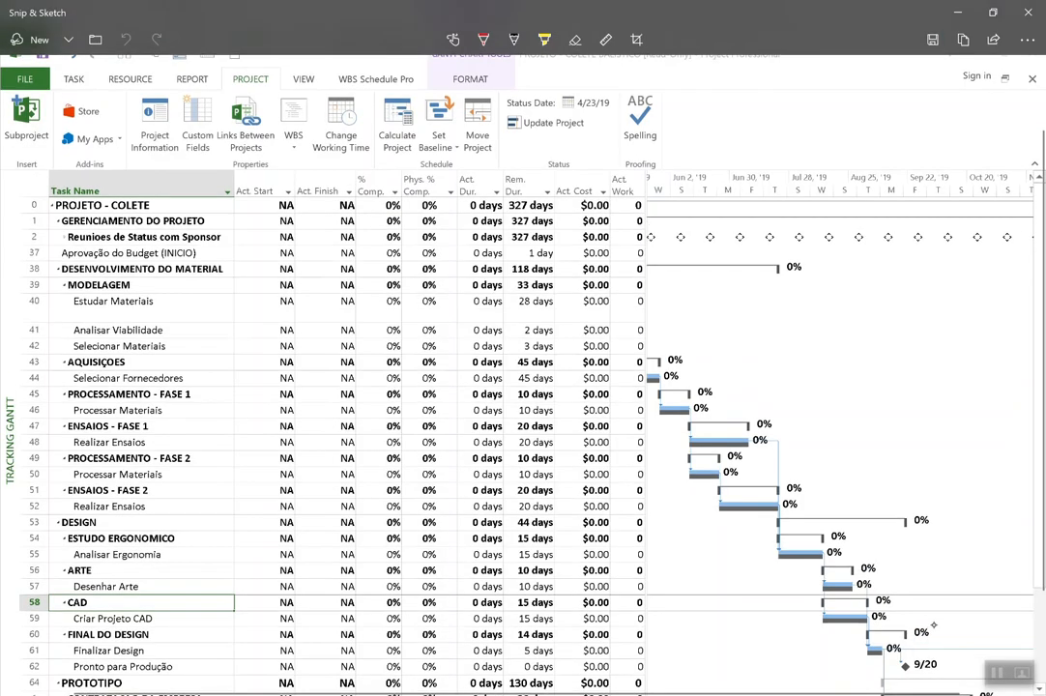
{"action": "mouse_move", "coordinate": [933, 627]}
{"action": "left_mouse_down"}
{"action": "mouse_move", "coordinate": [903, 646]}
{"action": "mouse_move", "coordinate": [948, 675]}
{"action": "mouse_move", "coordinate": [899, 660]}
{"action": "left_mouse_up"}
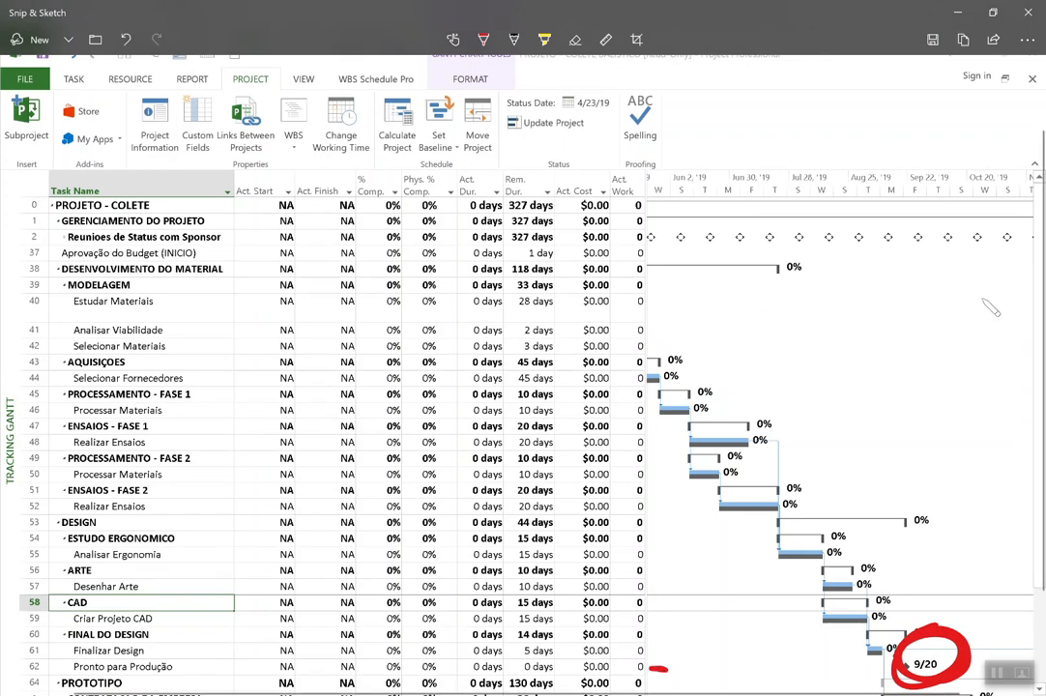
{"action": "left_click", "coordinate": [1028, 13]}
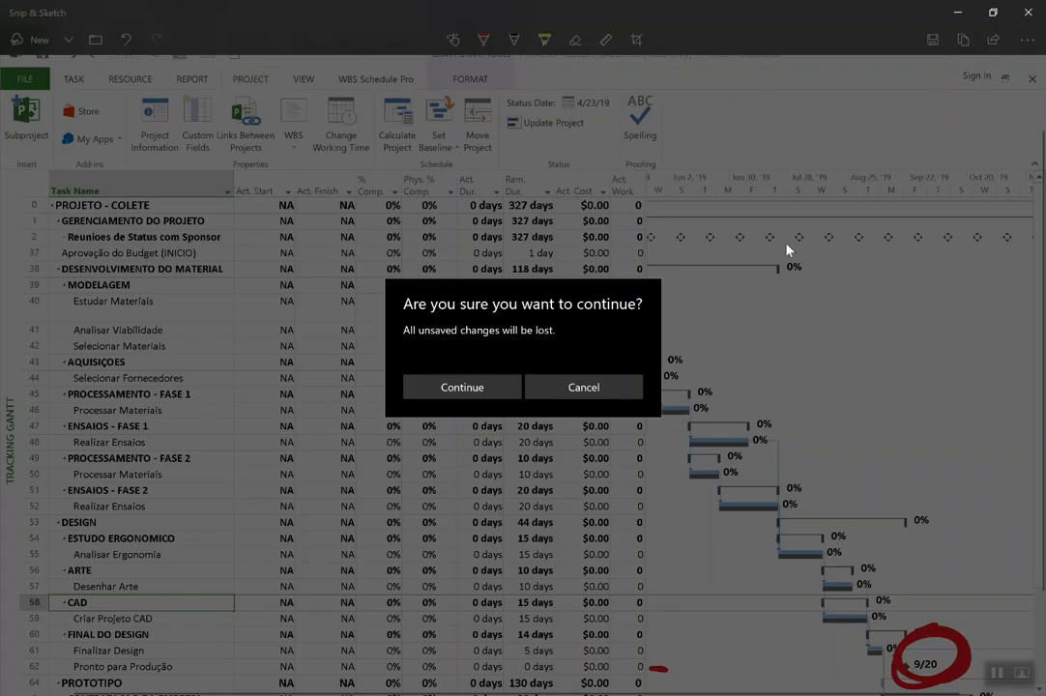
{"action": "left_click", "coordinate": [451, 388]}
- Apply the Tracking table and widen the table area to show the full Act. Work column
{"action": "left_click_drag", "start_coordinate": [791, 677], "coordinate": [713, 674]}
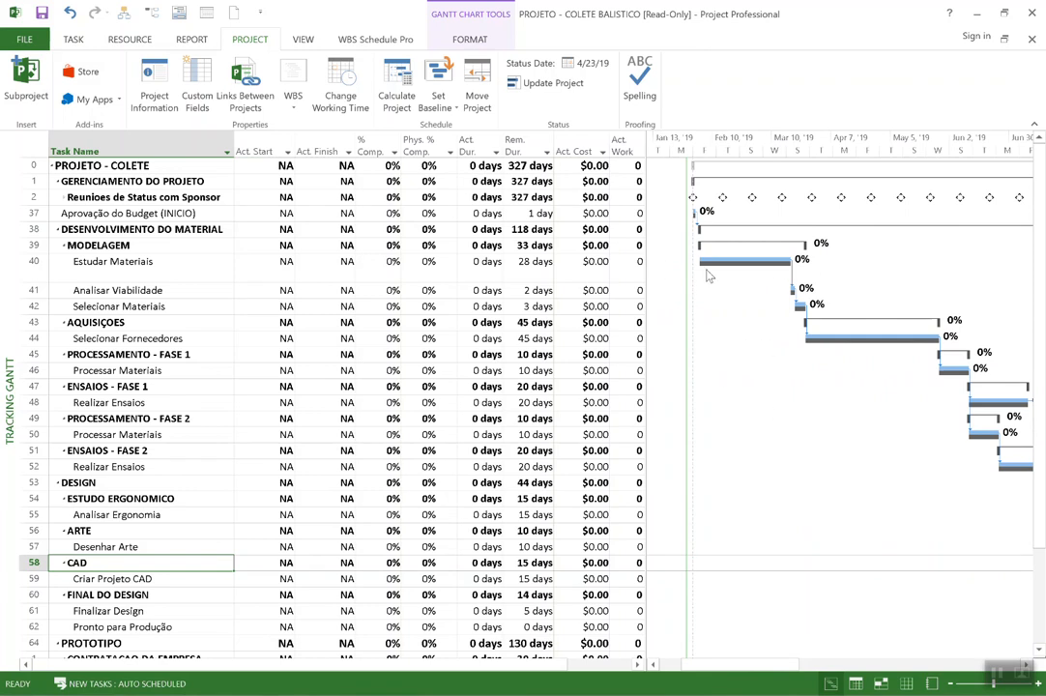
{"action": "left_click", "coordinate": [303, 40]}
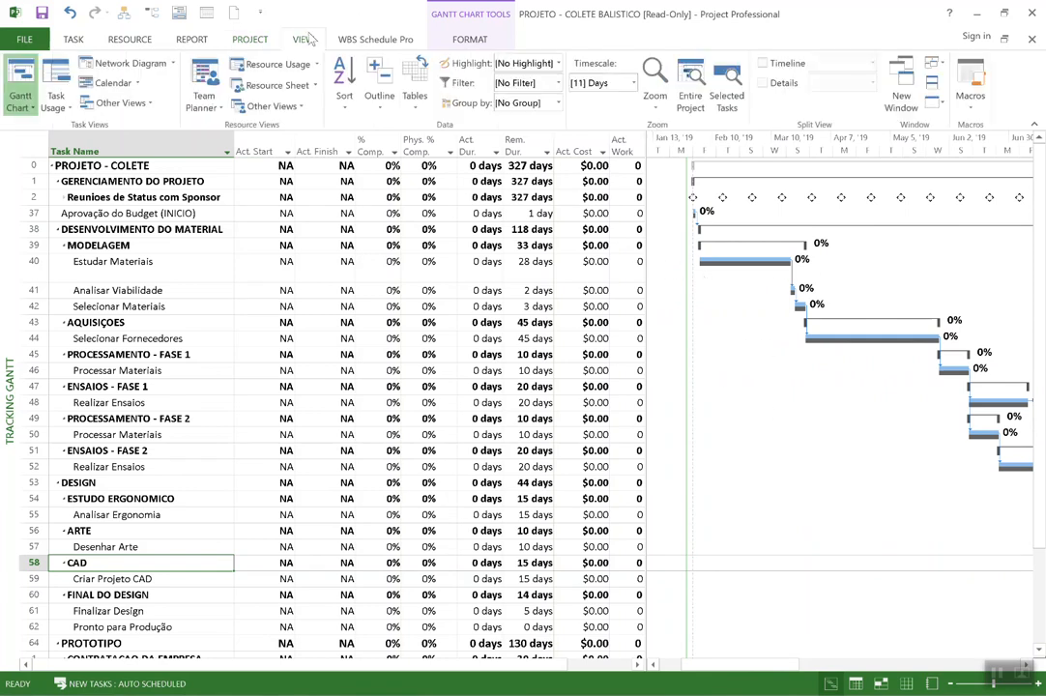
{"action": "left_click", "coordinate": [414, 96]}
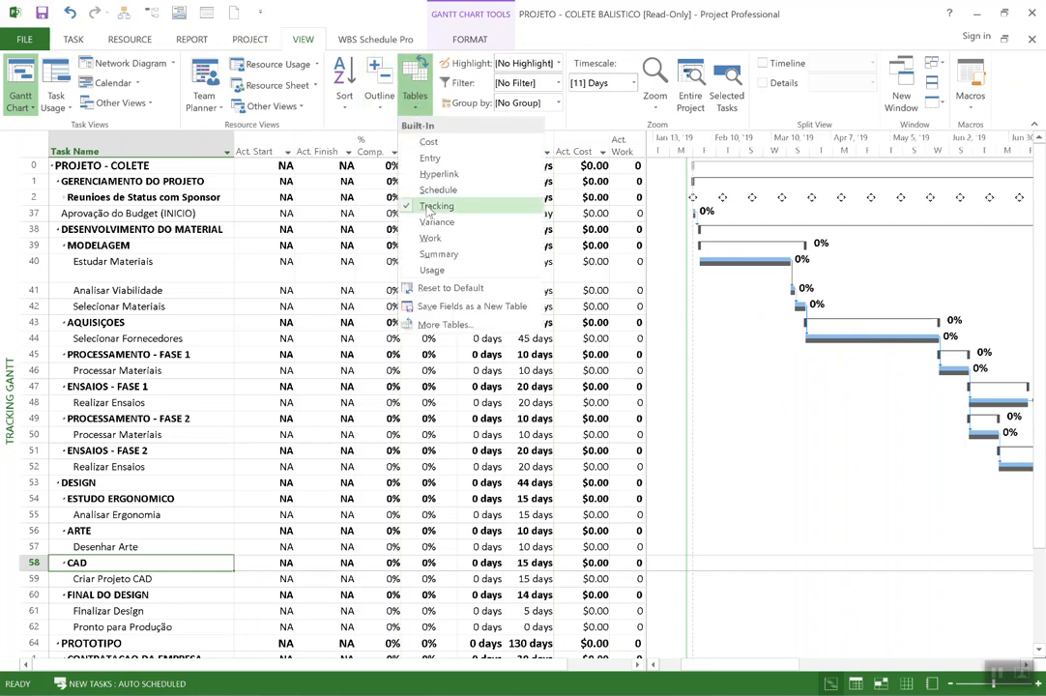
{"action": "left_click", "coordinate": [471, 212]}
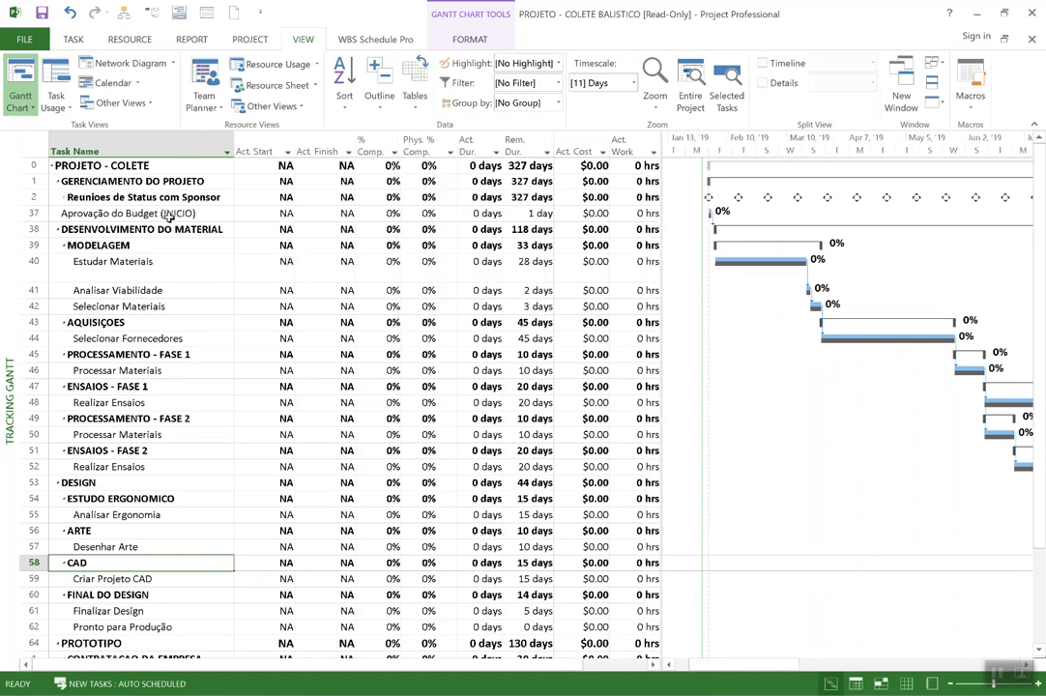
- Mark the task Aprovação do Budget (INICIO) as 100% complete
{"action": "left_click", "coordinate": [114, 212]}
{"action": "left_click", "coordinate": [75, 40]}
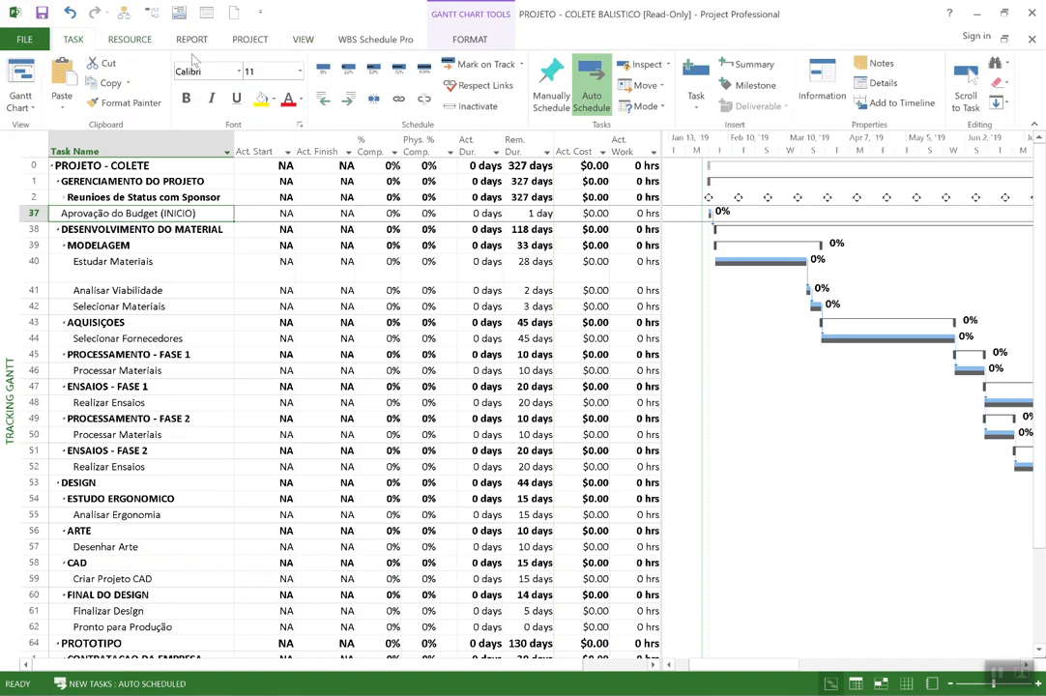
{"action": "left_click", "coordinate": [430, 78]}
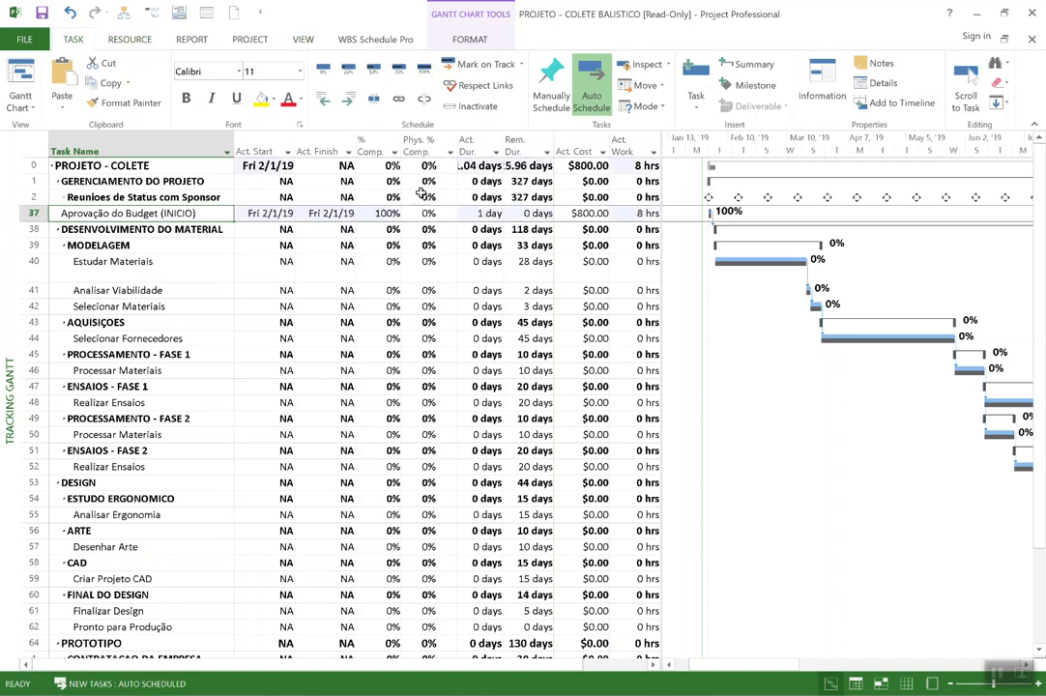
- Try to set the actual start of Estudar Materiais to January 30, 2019
{"action": "left_click", "coordinate": [285, 263]}
{"action": "left_click", "coordinate": [288, 267]}
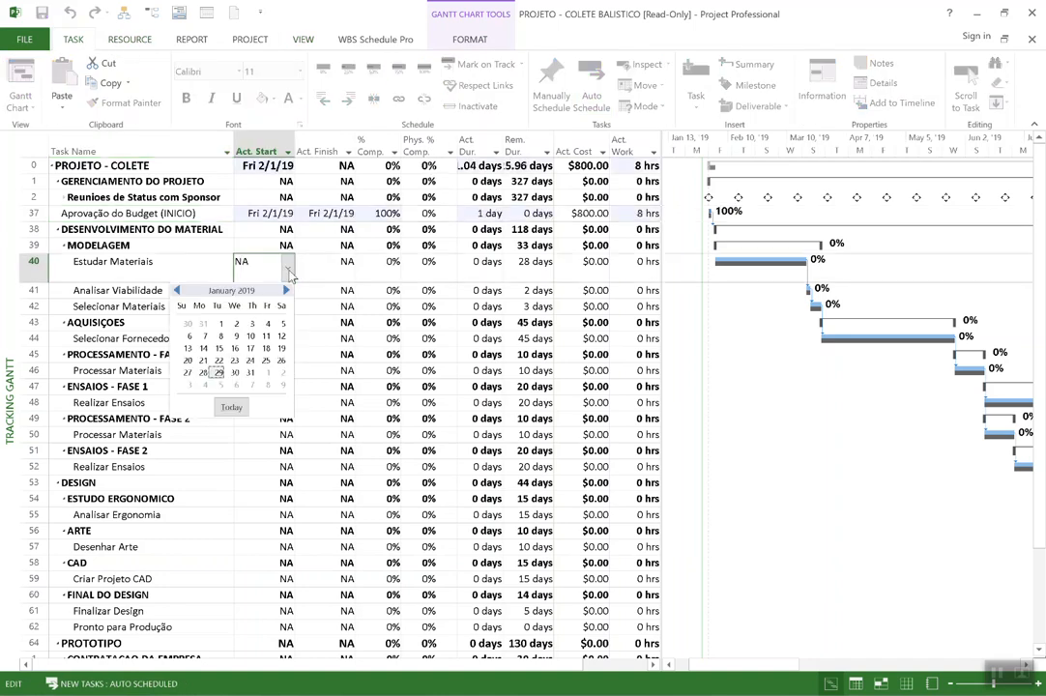
{"action": "left_click", "coordinate": [234, 373]}
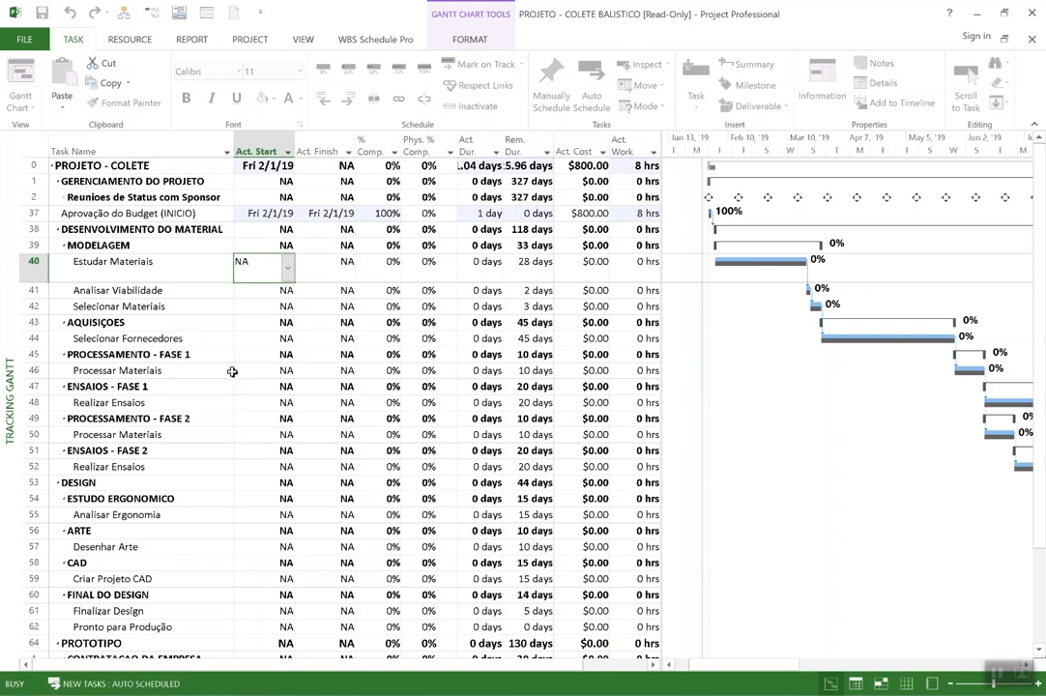
{"action": "left_click", "coordinate": [520, 393]}
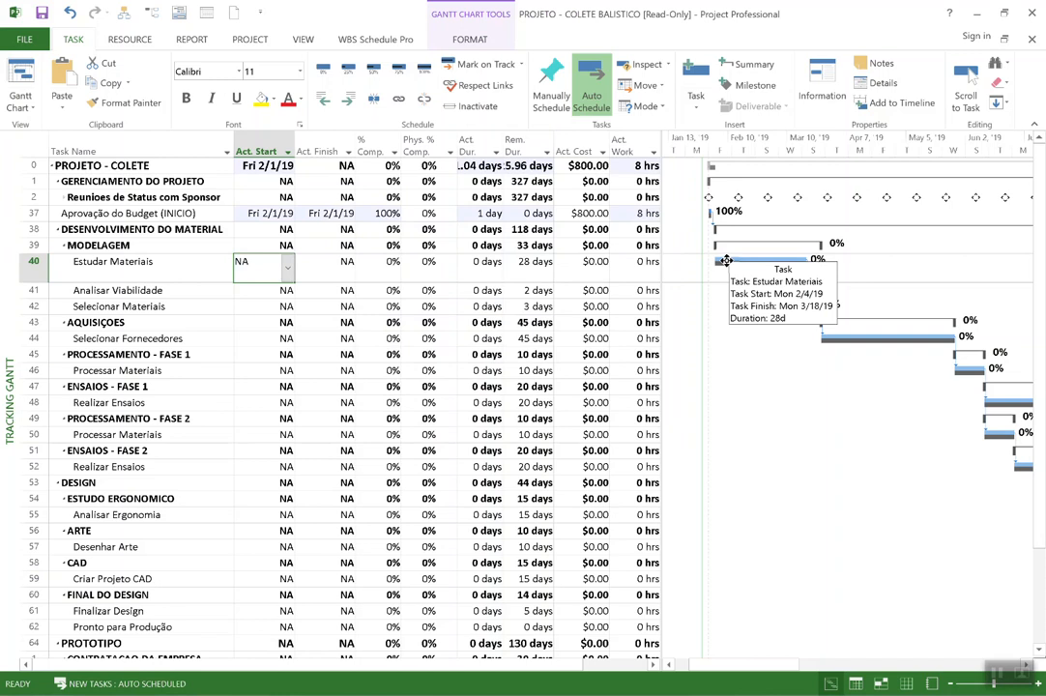
- Set the actual start of Estudar Materiais to Thu 2/7/19
{"action": "left_click", "coordinate": [289, 272]}
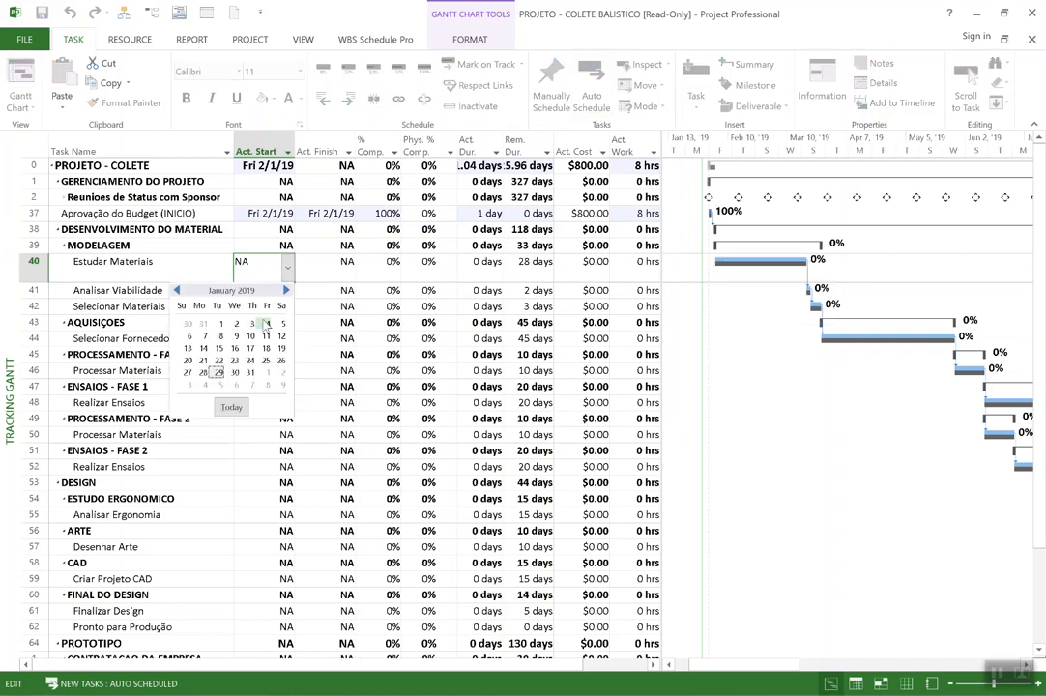
{"action": "left_click", "coordinate": [287, 290]}
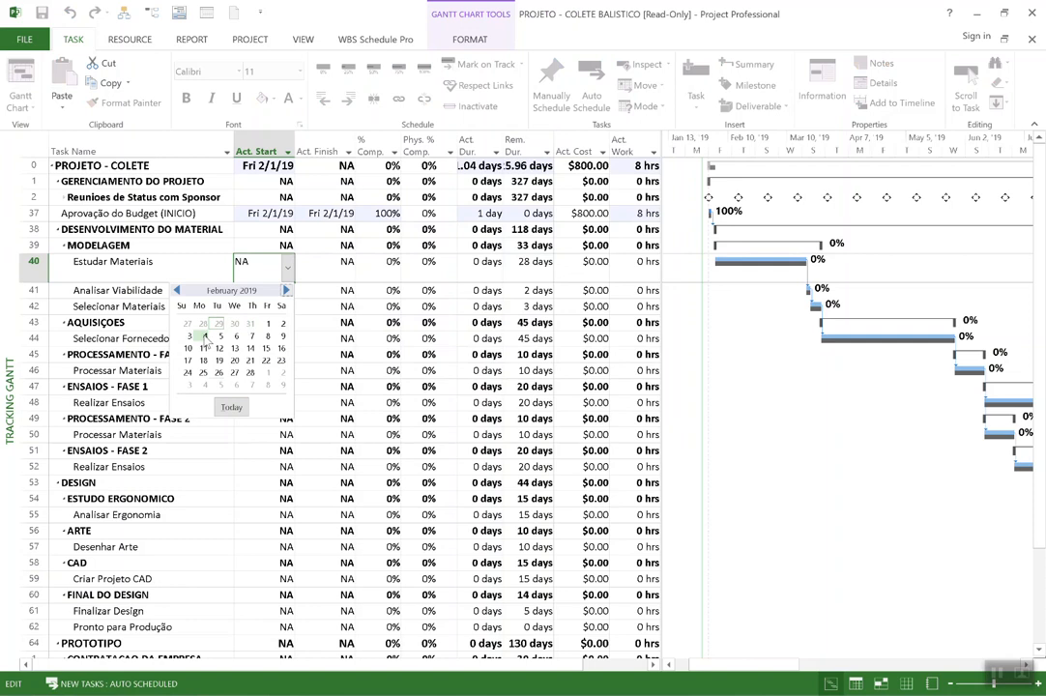
{"action": "left_click", "coordinate": [250, 336]}
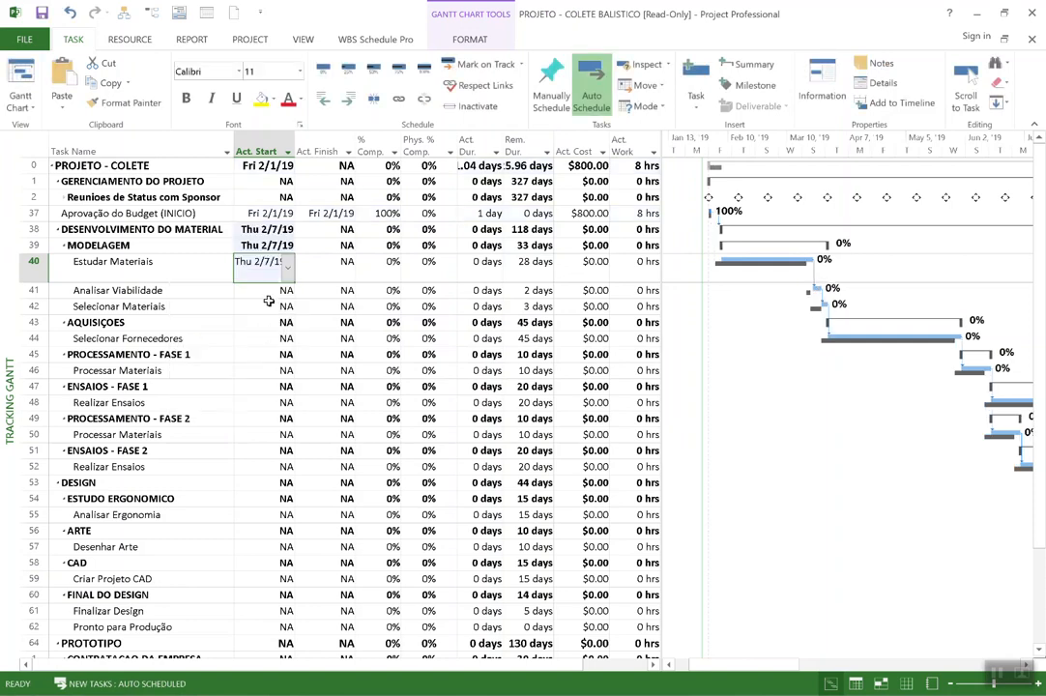
- Set the actual start of Estudar Materiais to Mon 2/11/19
{"action": "left_click", "coordinate": [287, 268]}
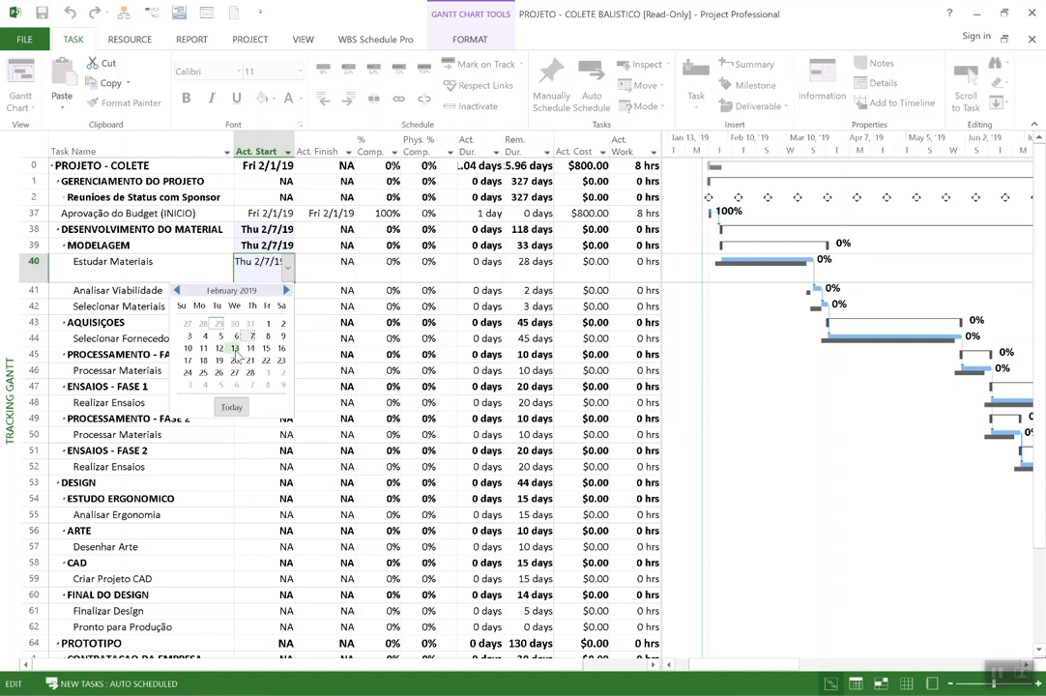
{"action": "left_click", "coordinate": [204, 348]}
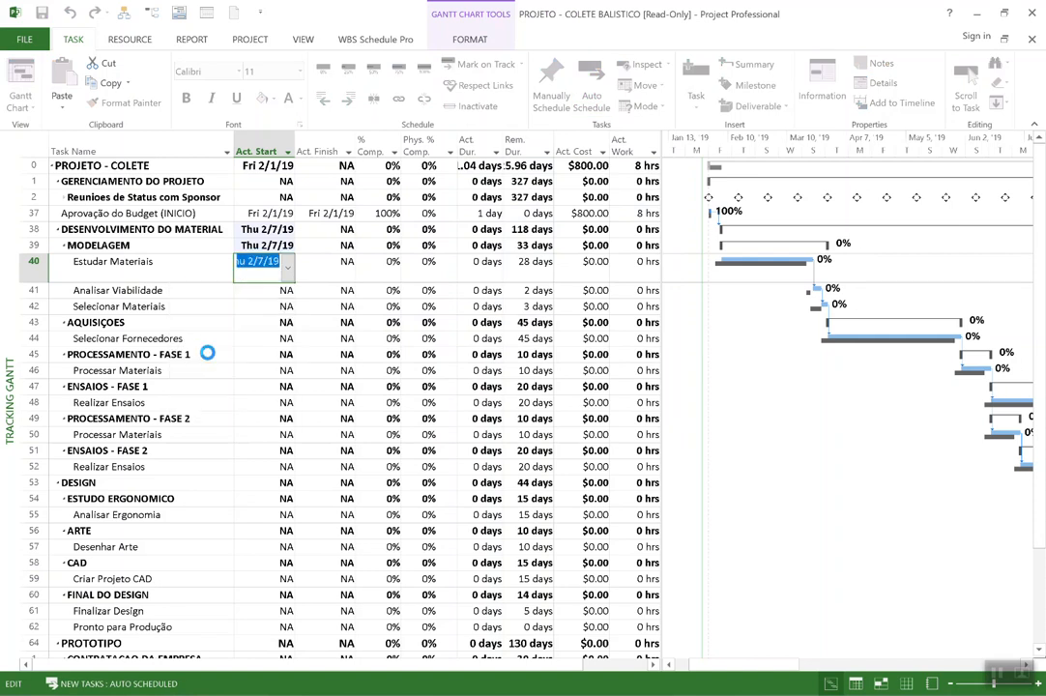
- Set the actual start of Estudar Materiais to Mon 2/18/19 and finally to Thu 2/21/19
{"action": "left_click", "coordinate": [289, 271]}
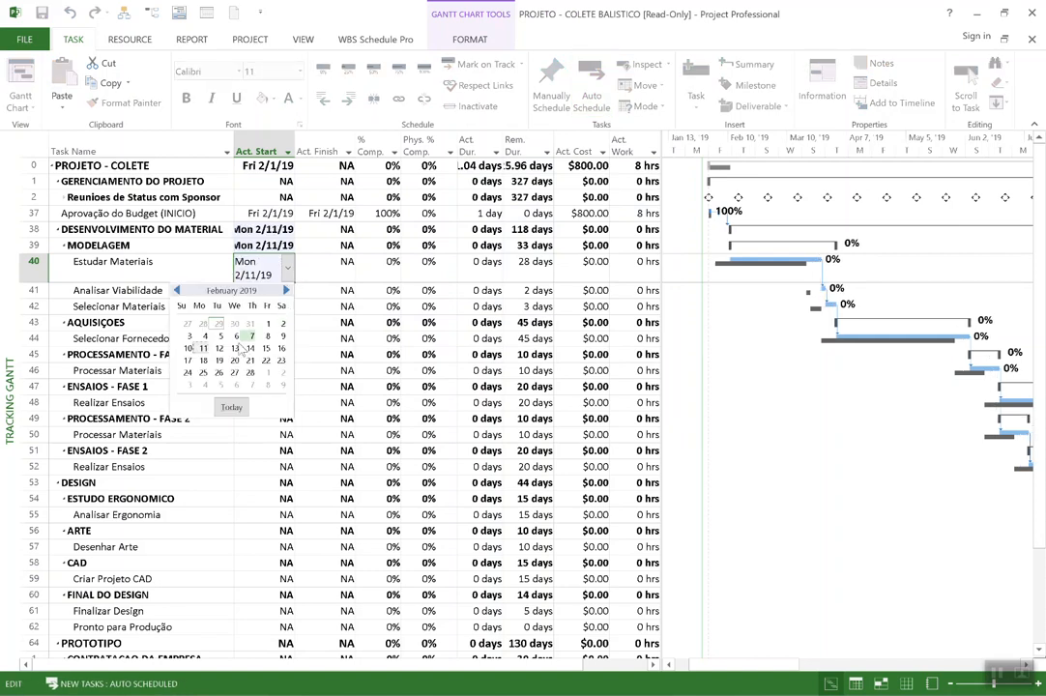
{"action": "left_click", "coordinate": [201, 356]}
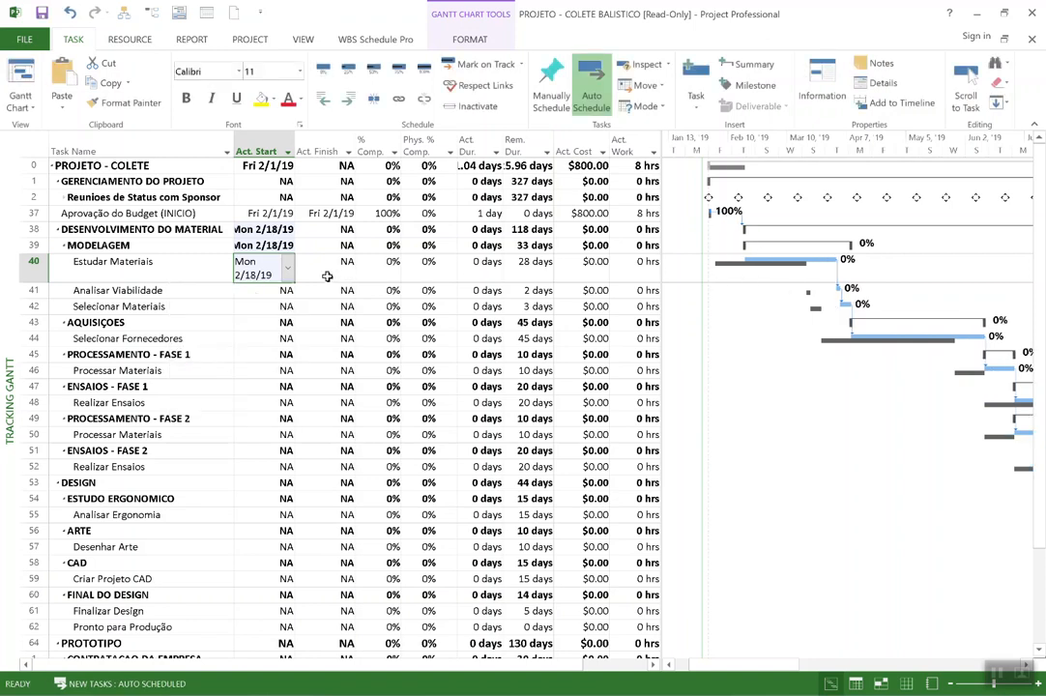
{"action": "left_click", "coordinate": [287, 269]}
{"action": "left_click", "coordinate": [250, 360]}
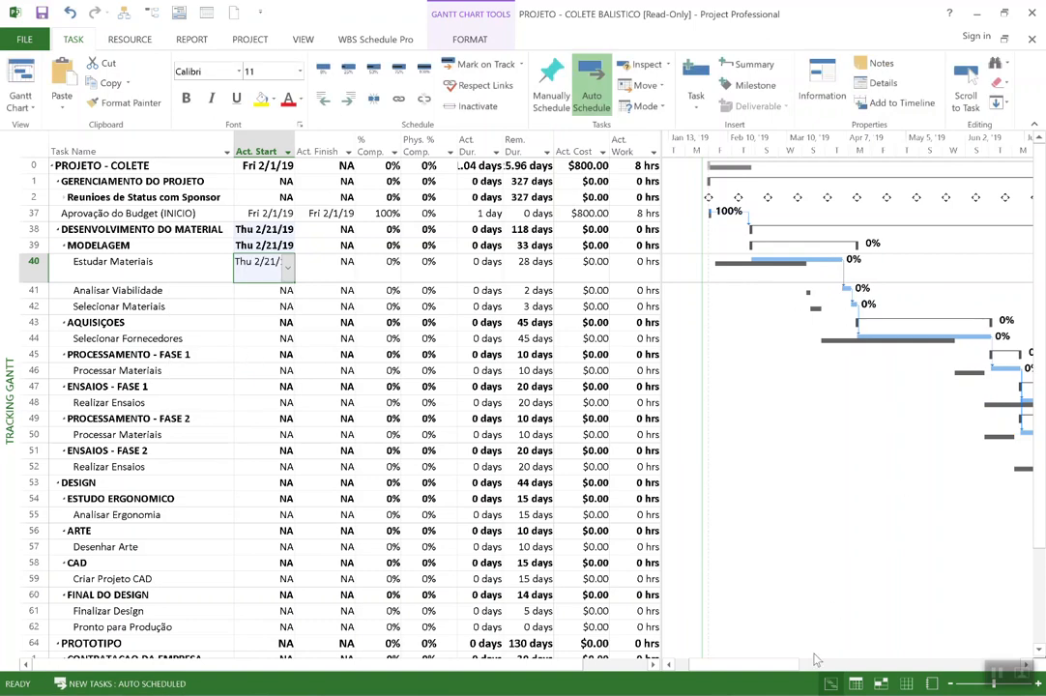
- Capture the shifted Gantt bars in Snip & Sketch, mark the slip and the 10/9 Pronto para Produção milestone in red, and discard the snip
{"action": "left_click_drag", "start_coordinate": [735, 665], "coordinate": [875, 669]}
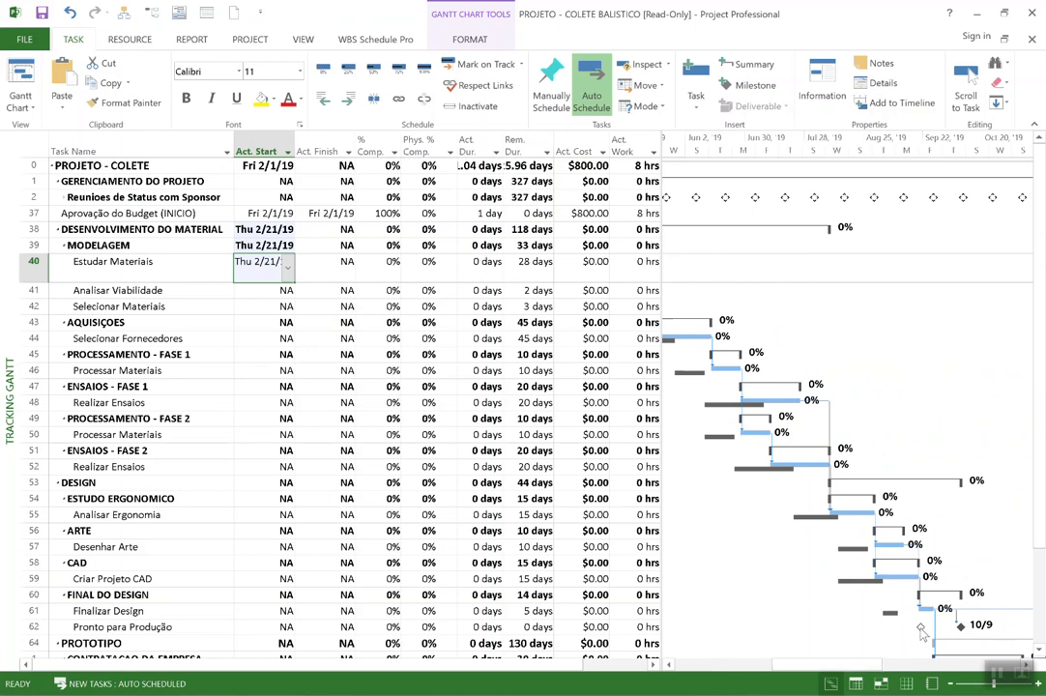
{"action": "mouse_move", "coordinate": [921, 630]}
{"action": "key", "text": "super+shift+s"}
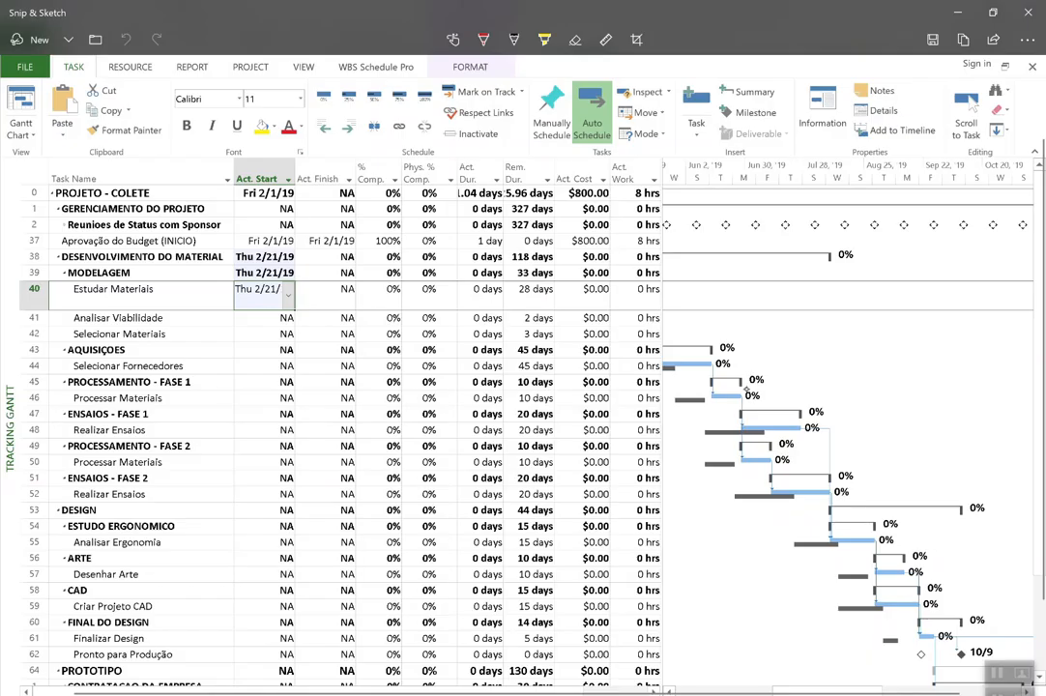
{"action": "mouse_move", "coordinate": [658, 346]}
{"action": "left_mouse_down"}
{"action": "mouse_move", "coordinate": [952, 620]}
{"action": "mouse_move", "coordinate": [952, 657]}
{"action": "mouse_move", "coordinate": [991, 636]}
{"action": "left_mouse_up"}
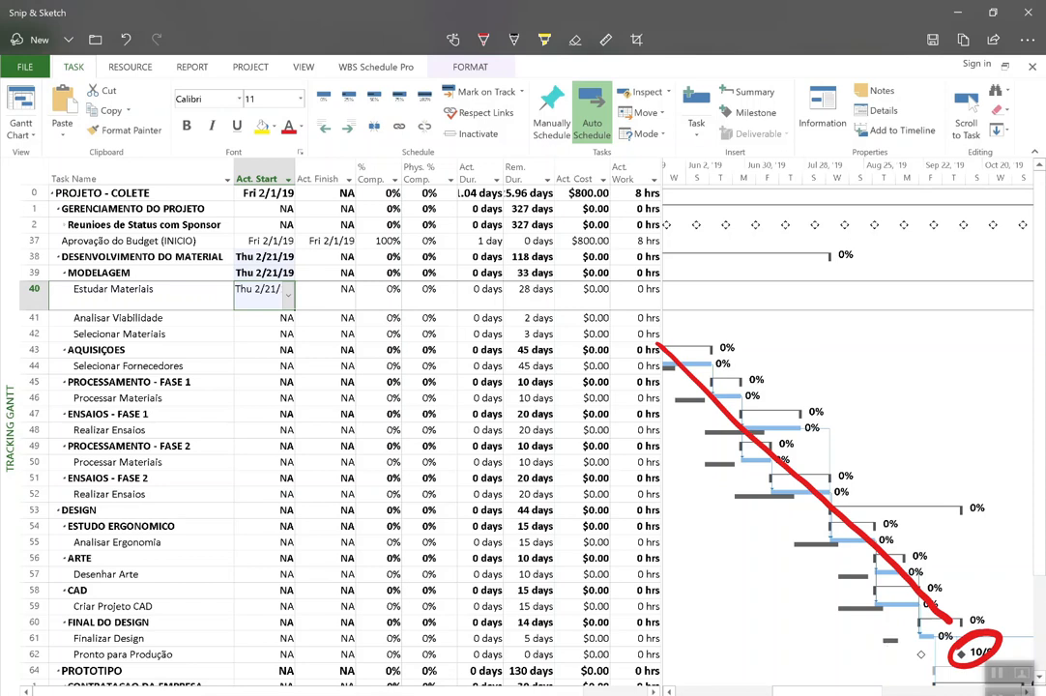
{"action": "left_click", "coordinate": [1027, 13]}
{"action": "left_click", "coordinate": [462, 387]}
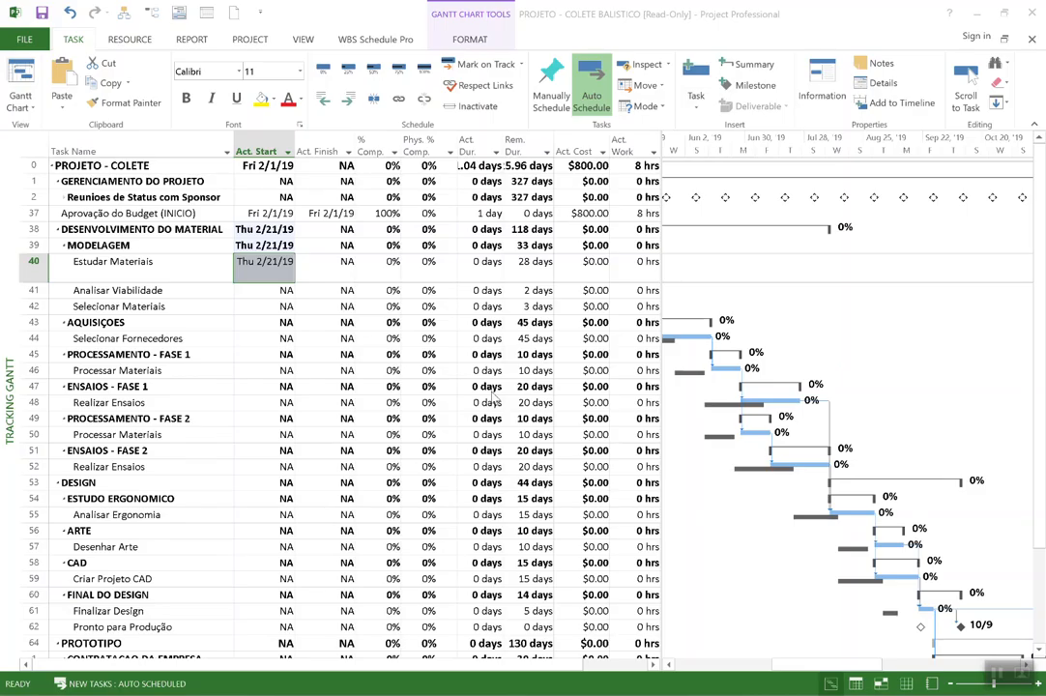
- Set the actual finish of Estudar Materiais to Mon 2/25/19
{"action": "left_click", "coordinate": [334, 262]}
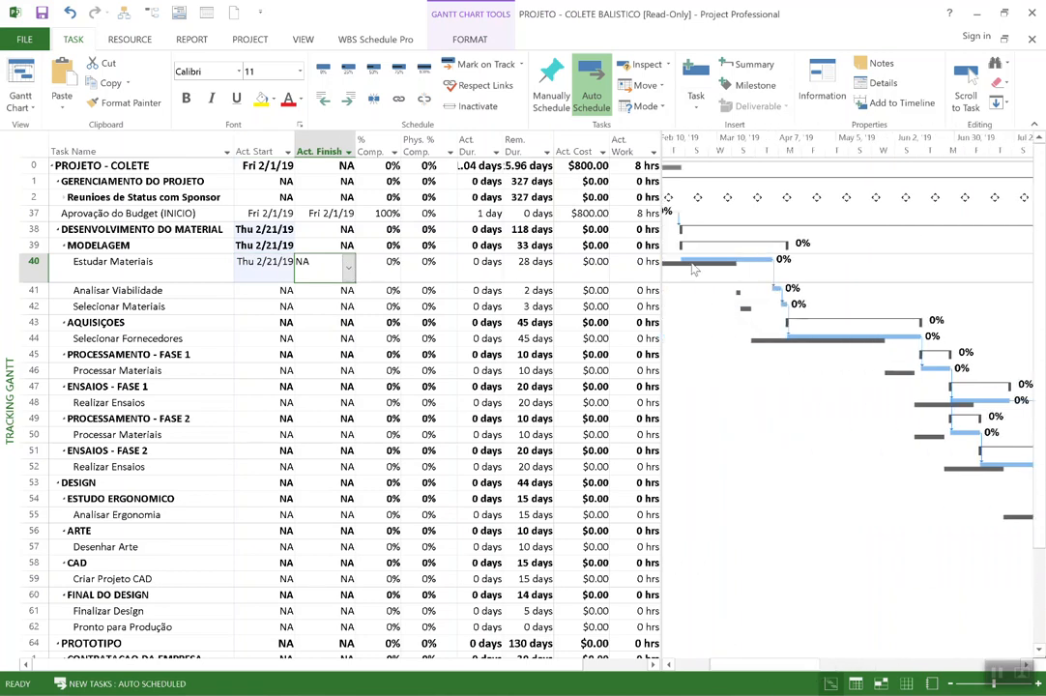
{"action": "left_click_drag", "start_coordinate": [726, 665], "coordinate": [710, 665]}
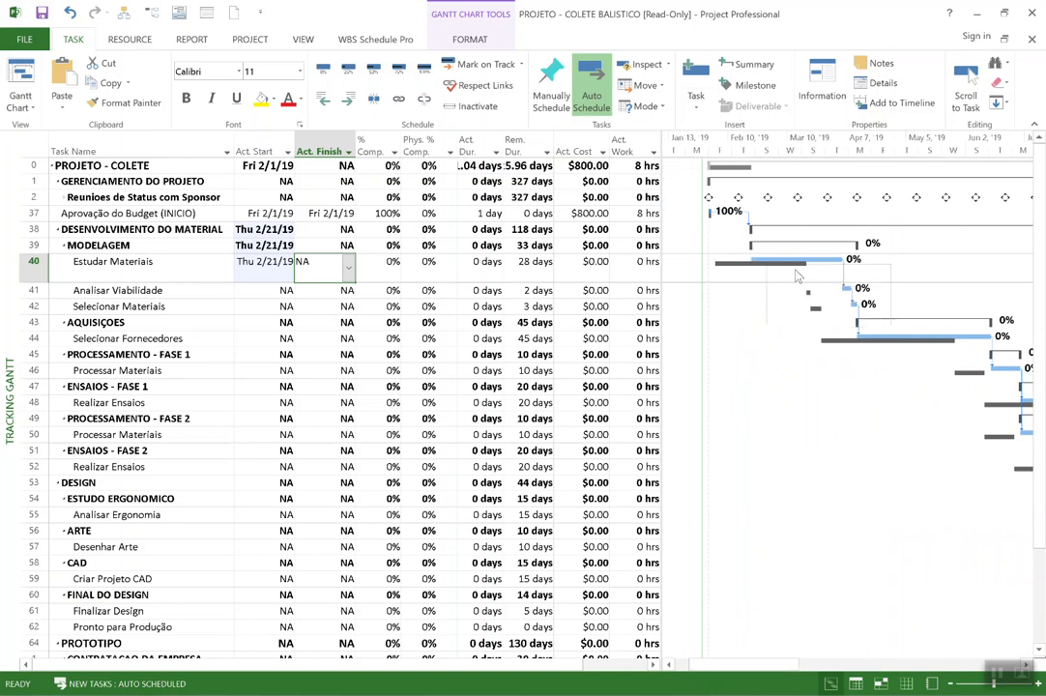
{"action": "left_click", "coordinate": [349, 275]}
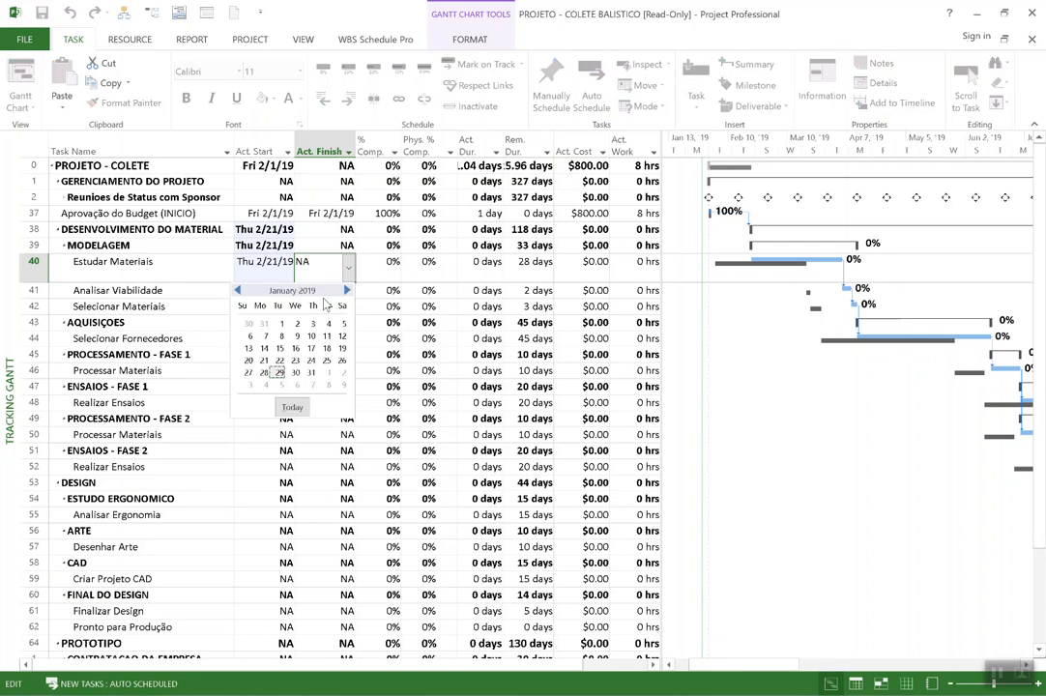
{"action": "left_click", "coordinate": [348, 290]}
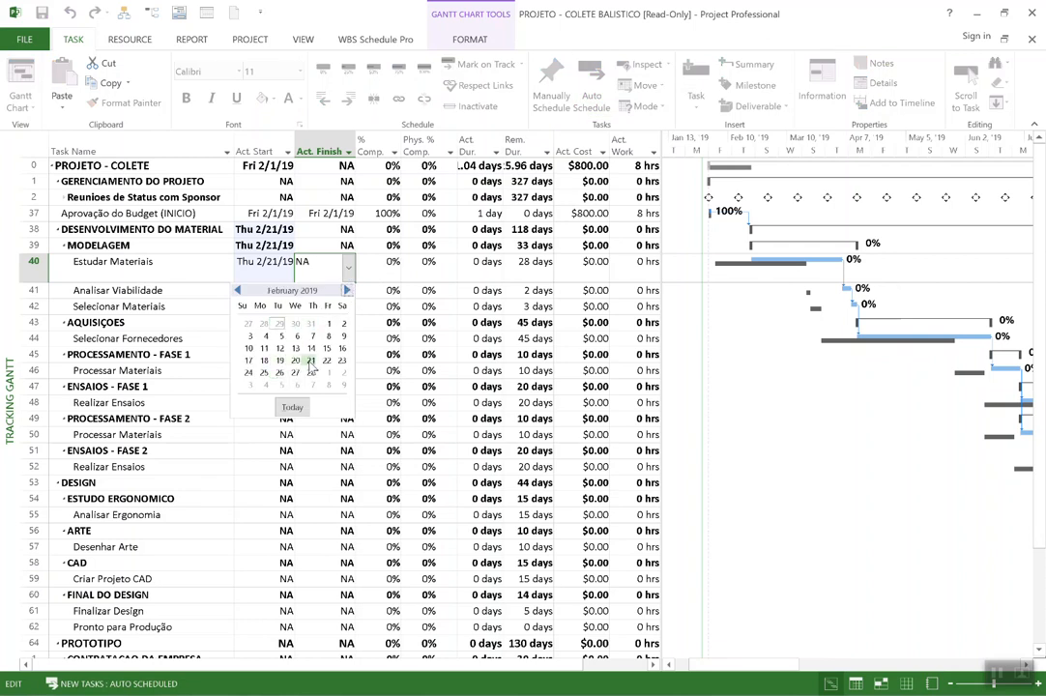
{"action": "left_click", "coordinate": [264, 372]}
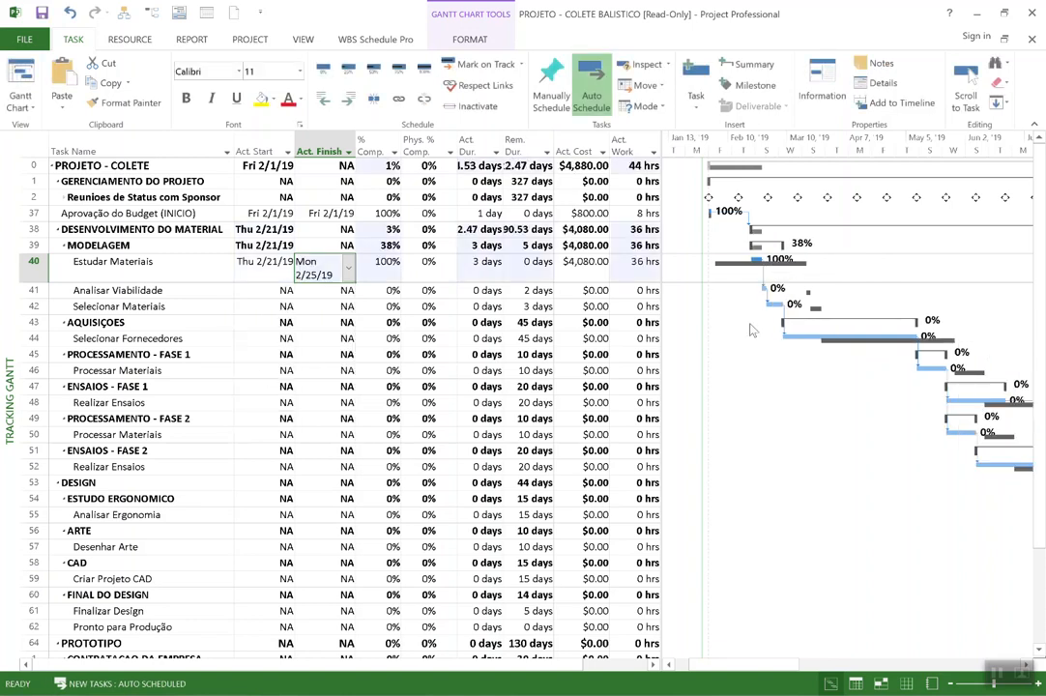
- Extend the actual finish of Estudar Materiais to Wed 2/27/19 and then to Fri 3/1/19
{"action": "left_click", "coordinate": [349, 274]}
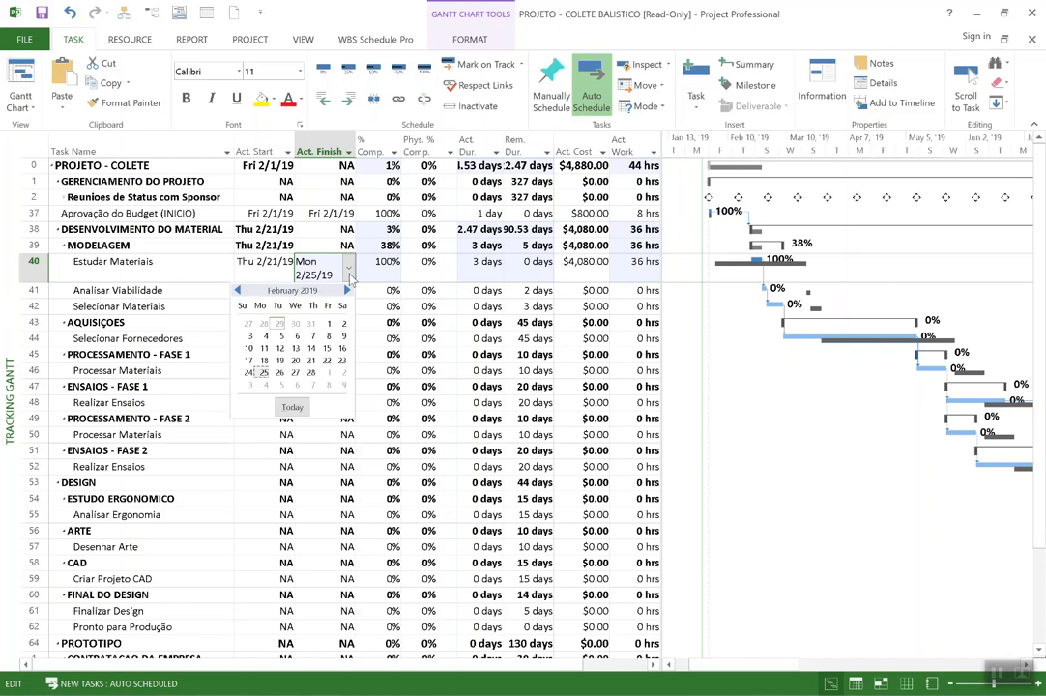
{"action": "left_click", "coordinate": [295, 373]}
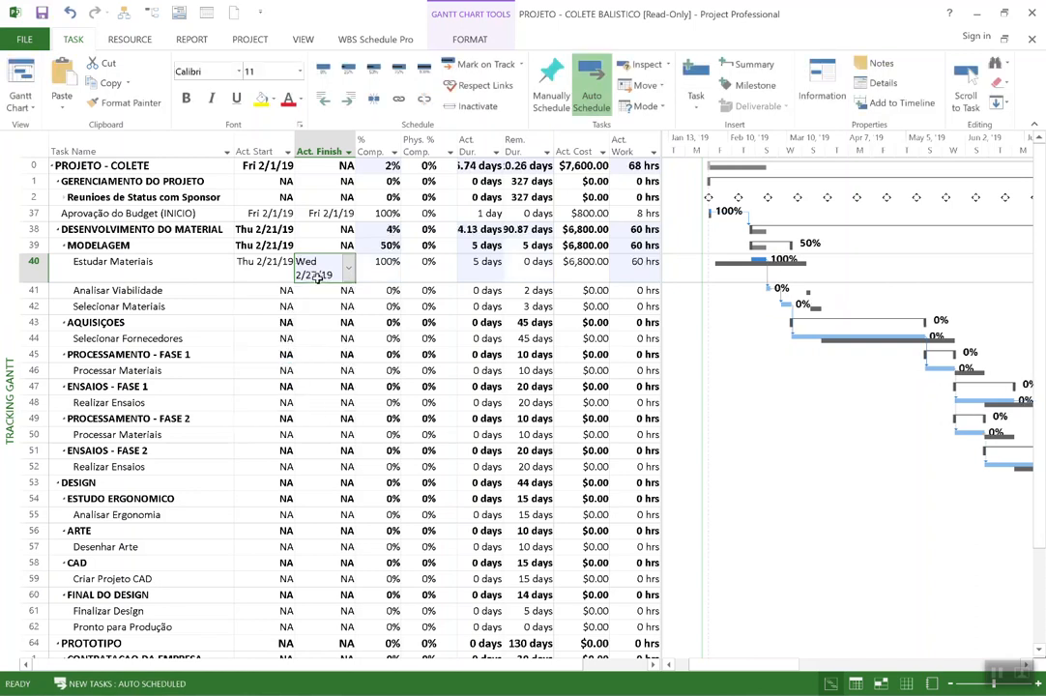
{"action": "left_click", "coordinate": [349, 269]}
{"action": "left_click", "coordinate": [326, 372]}
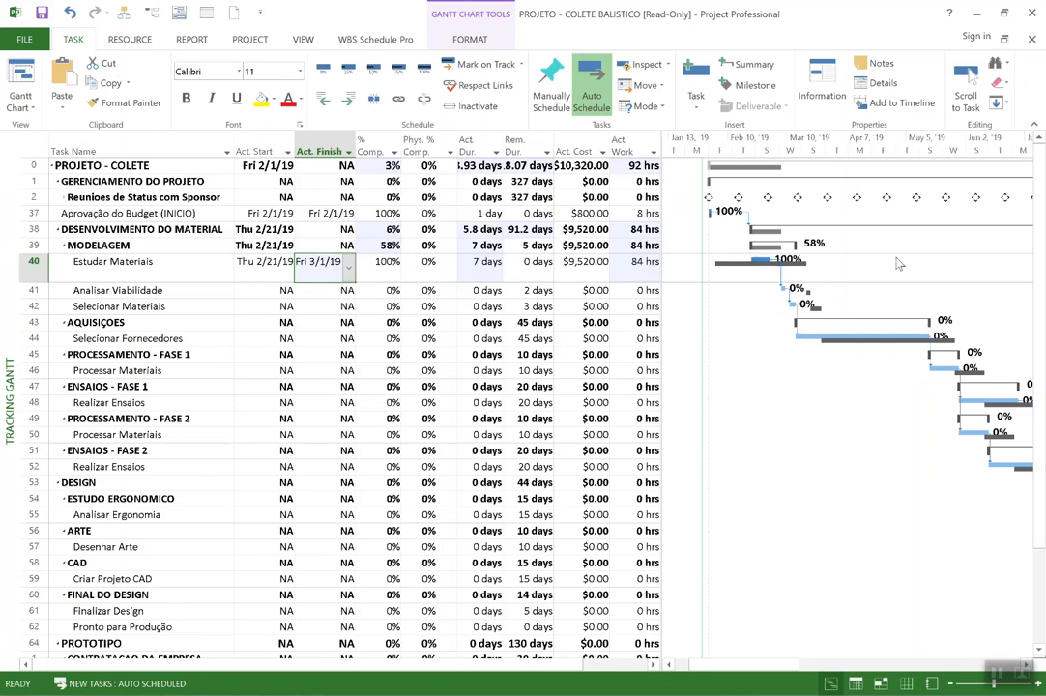
- Capture the screen in Snip & Sketch, circle the Estudar Materiais bar, underline the following tasks, scribble below the chart, and discard the snip
{"action": "key", "text": "super+shift+s"}
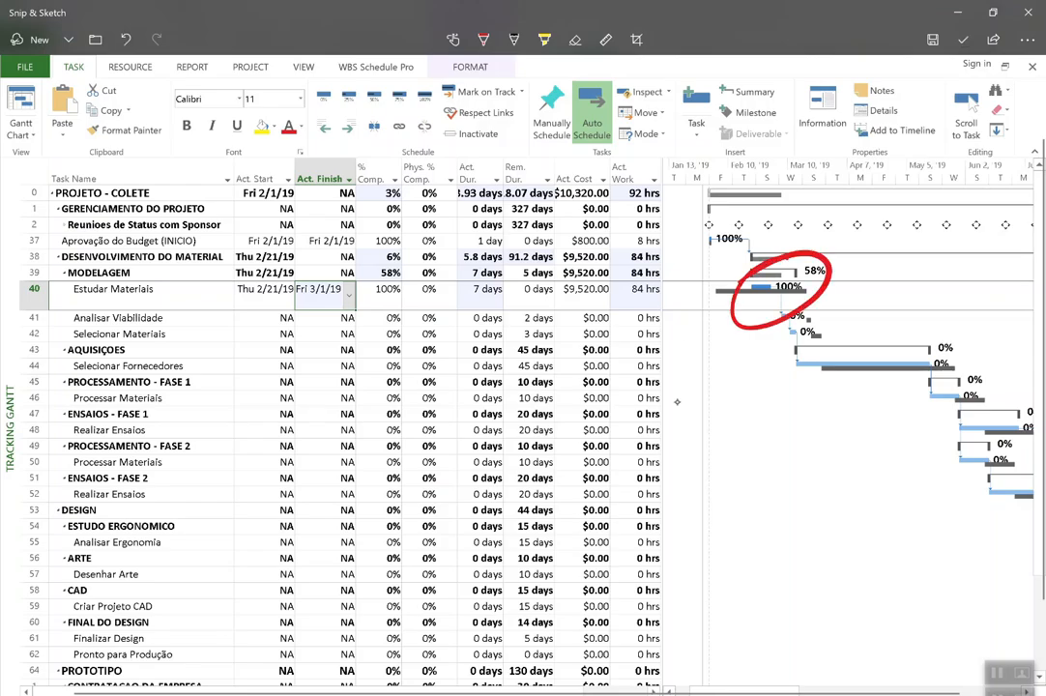
{"action": "left_click_drag", "start_coordinate": [785, 340], "coordinate": [822, 340]}
{"action": "mouse_move", "coordinate": [733, 458]}
{"action": "left_mouse_down"}
{"action": "mouse_move", "coordinate": [956, 452]}
{"action": "mouse_move", "coordinate": [793, 487]}
{"action": "mouse_move", "coordinate": [969, 503]}
{"action": "mouse_move", "coordinate": [820, 534]}
{"action": "mouse_move", "coordinate": [957, 554]}
{"action": "mouse_move", "coordinate": [929, 584]}
{"action": "mouse_move", "coordinate": [943, 615]}
{"action": "left_mouse_up"}
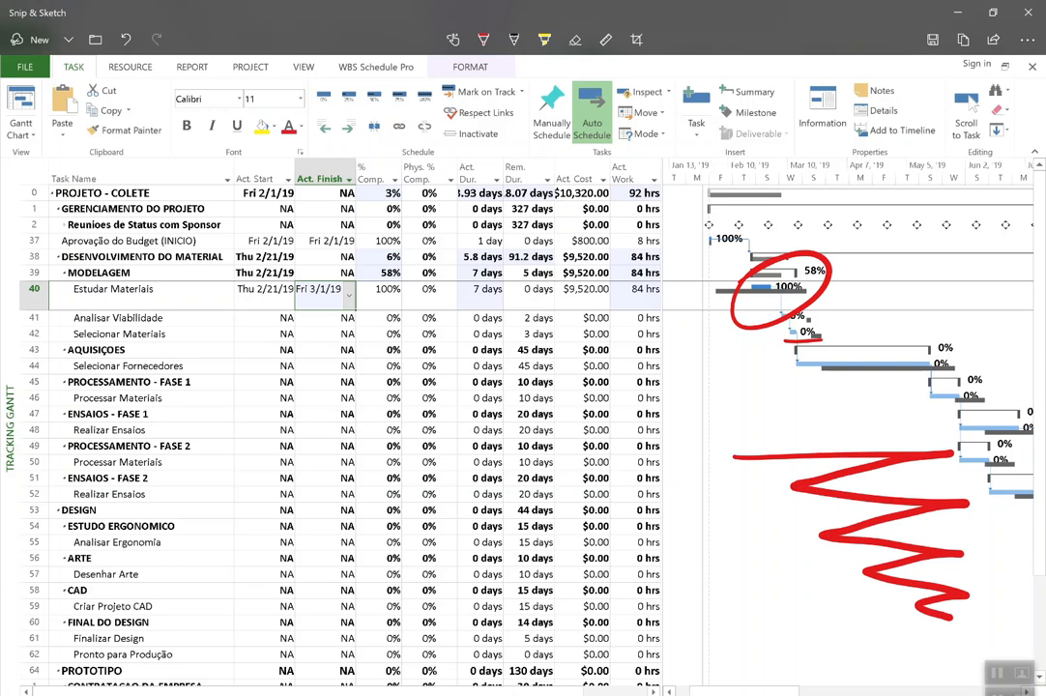
{"action": "left_click", "coordinate": [1028, 13]}
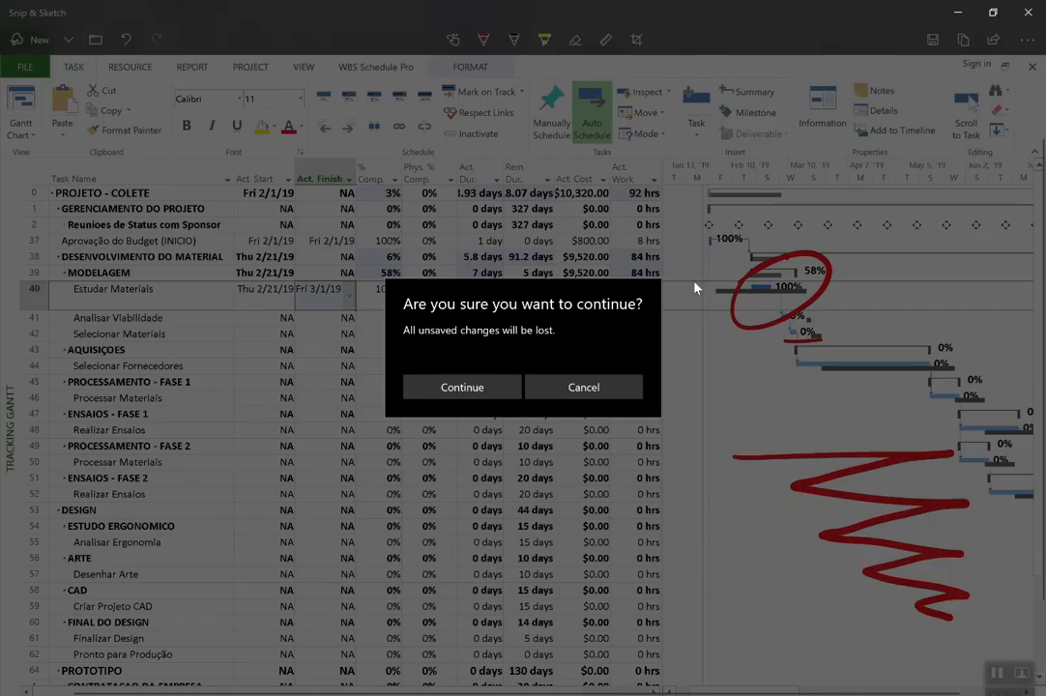
{"action": "left_click", "coordinate": [518, 387]}
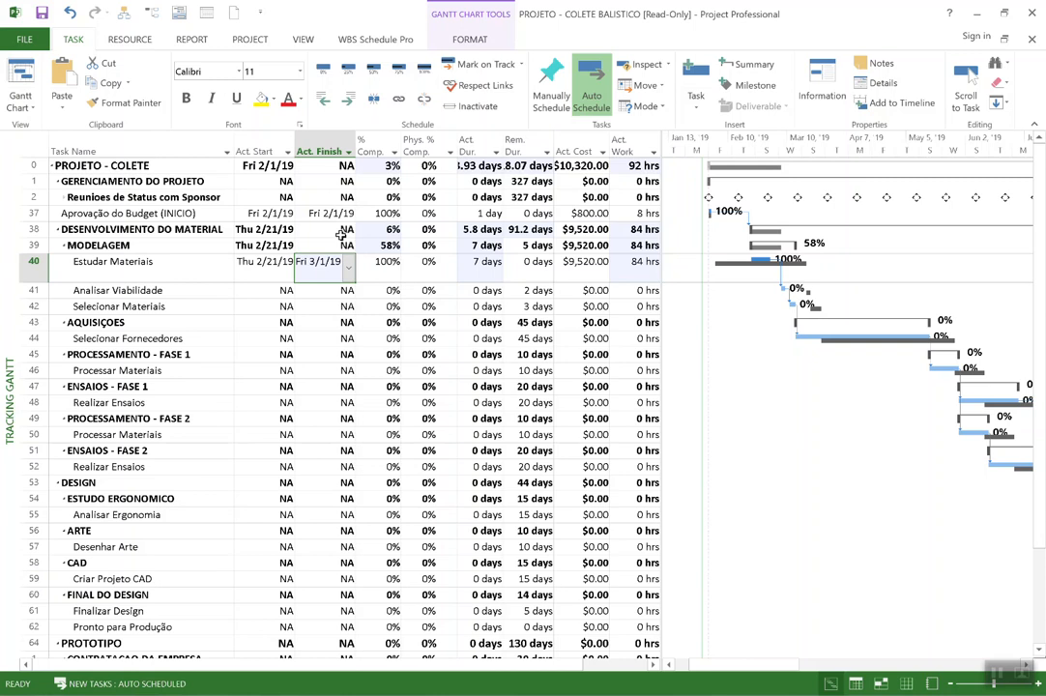
{"action": "right_click", "coordinate": [317, 152]}
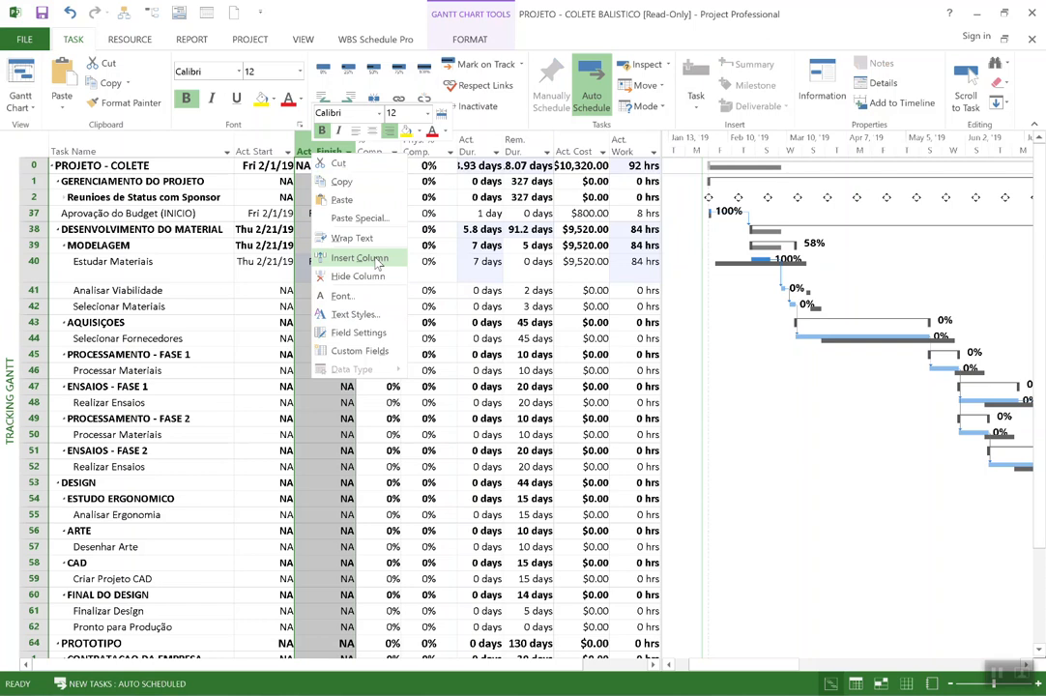
{"action": "left_click", "coordinate": [511, 382]}
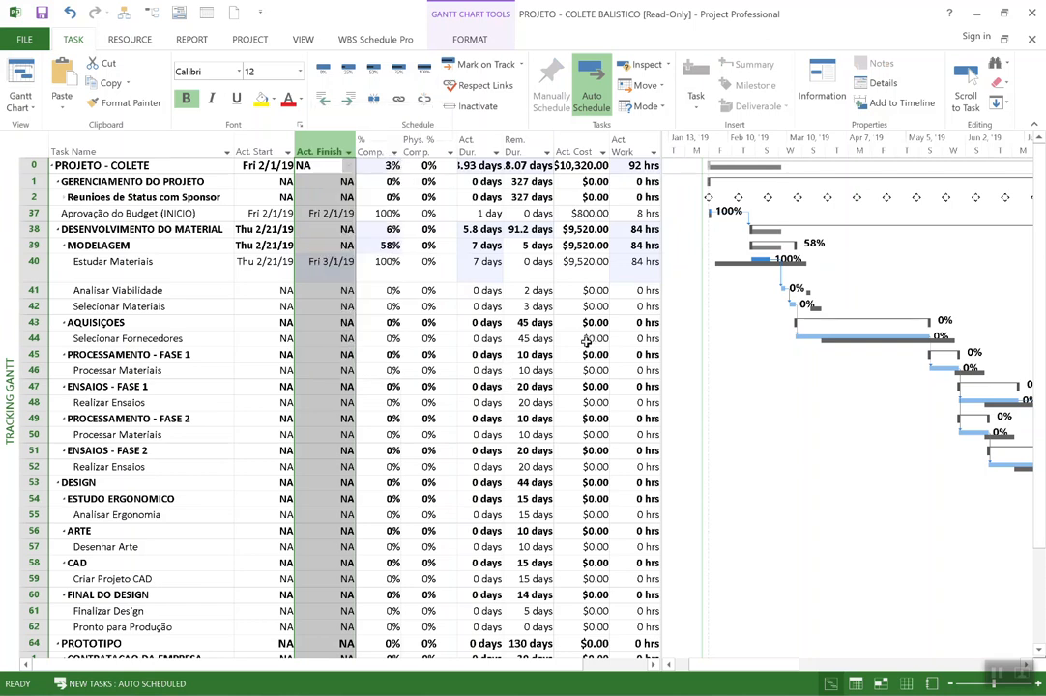
{"action": "left_click", "coordinate": [442, 288]}
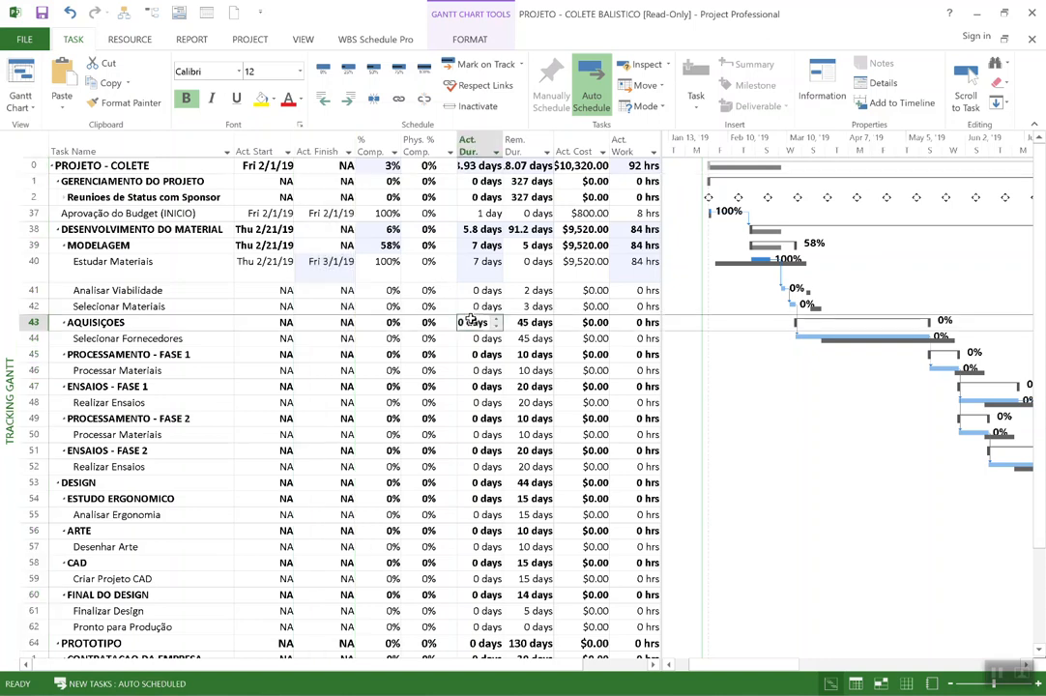
- Set the actual finish of Estudar Materiais to Wed 3/6/19
{"action": "left_click", "coordinate": [348, 270]}
{"action": "left_click", "coordinate": [350, 271]}
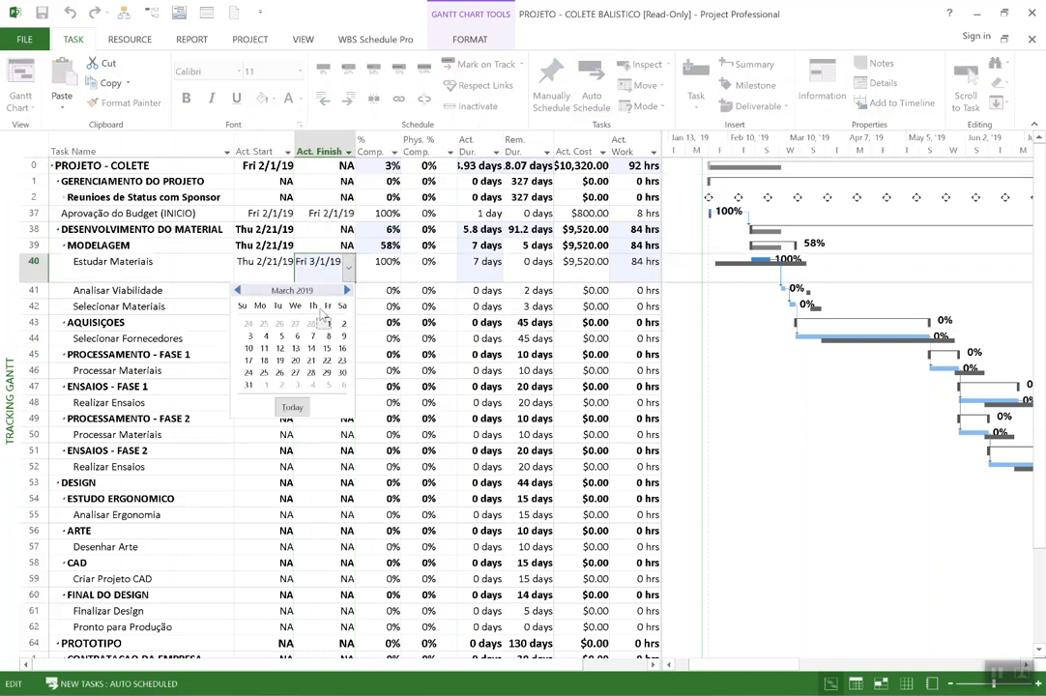
{"action": "left_click", "coordinate": [297, 335]}
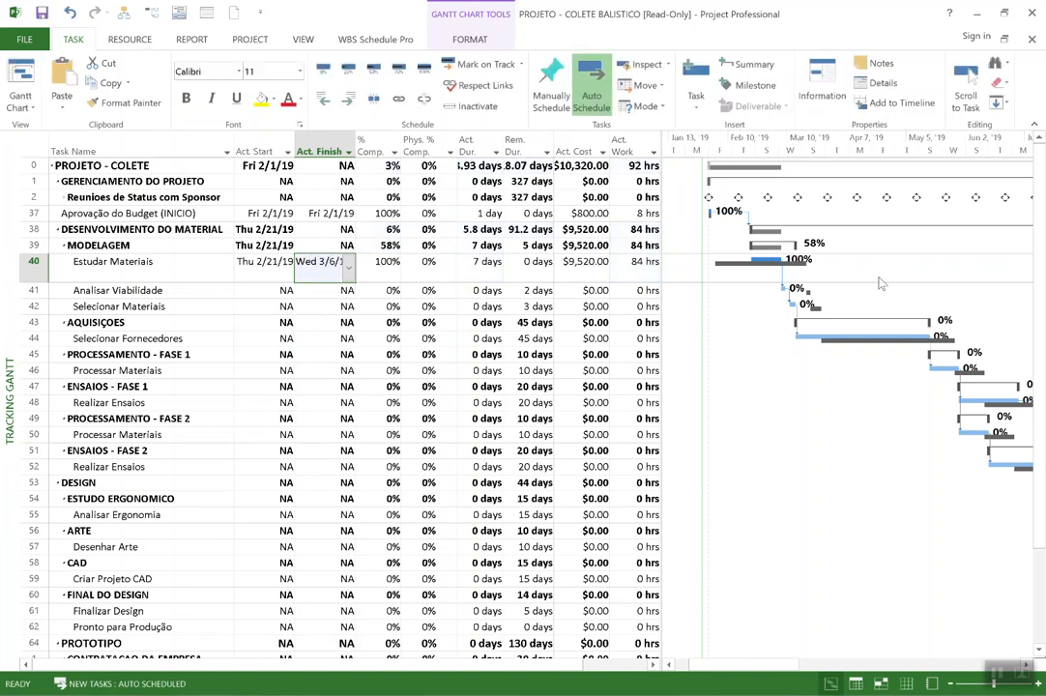
- Mark Analisar Viabilidade as 75% complete and Selecionar Materiais as 100% complete
{"action": "left_click", "coordinate": [253, 290]}
{"action": "left_click", "coordinate": [401, 70]}
{"action": "left_click", "coordinate": [289, 307]}
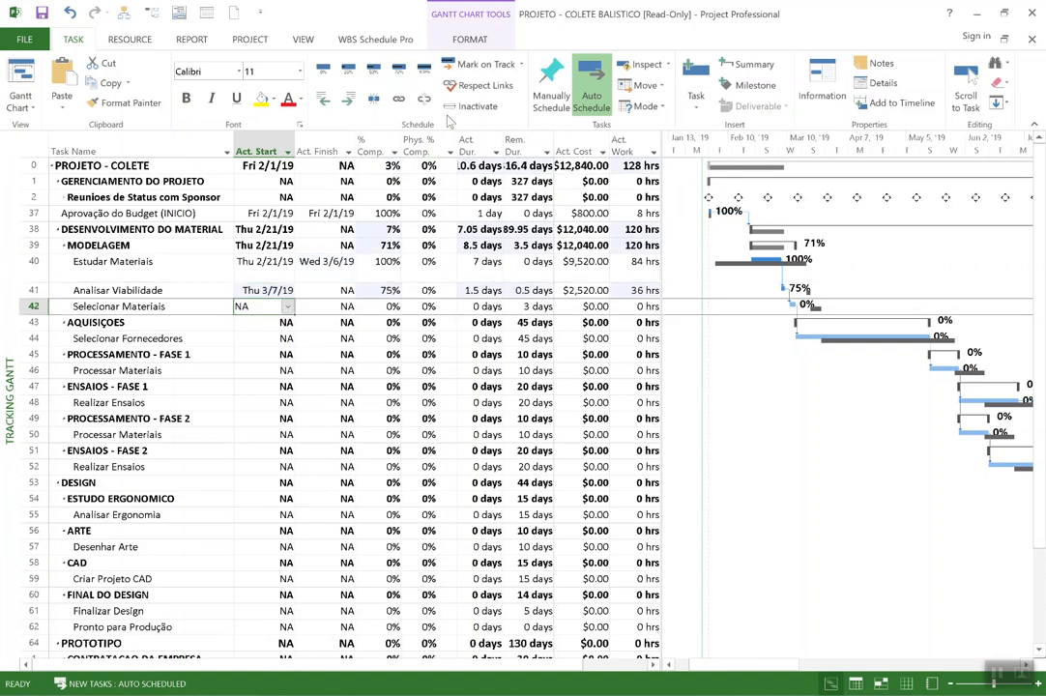
{"action": "left_click", "coordinate": [423, 70]}
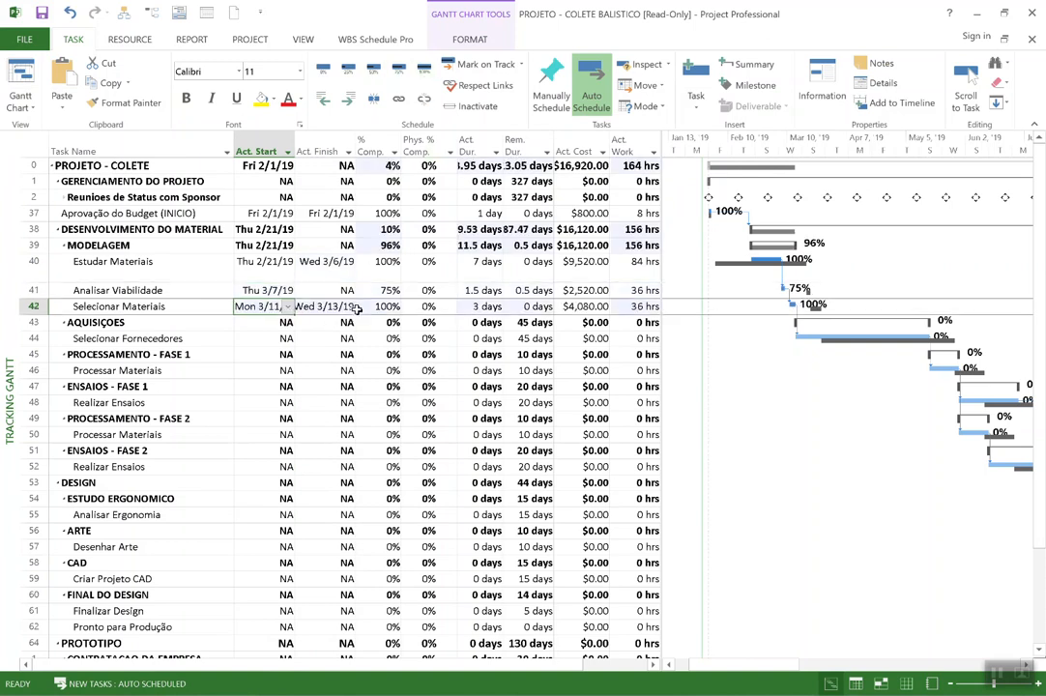
- Mark Selecionar Fornecedores as 50% complete and set its actual start to Wed 3/27/19
{"action": "left_click", "coordinate": [324, 339]}
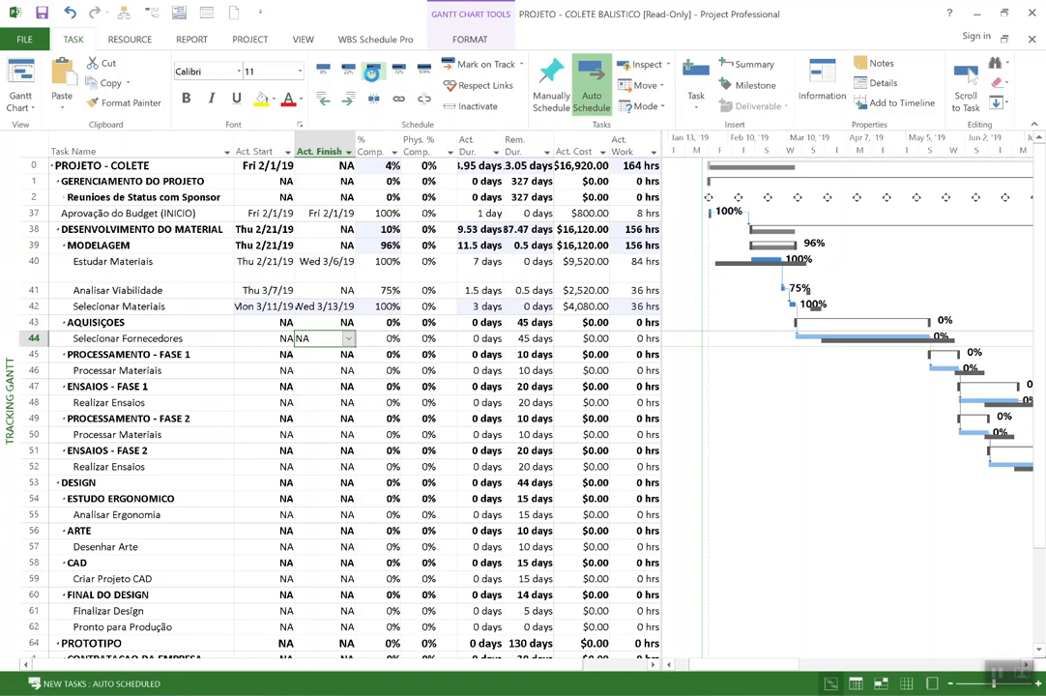
{"action": "left_click", "coordinate": [374, 70]}
{"action": "left_click", "coordinate": [261, 338]}
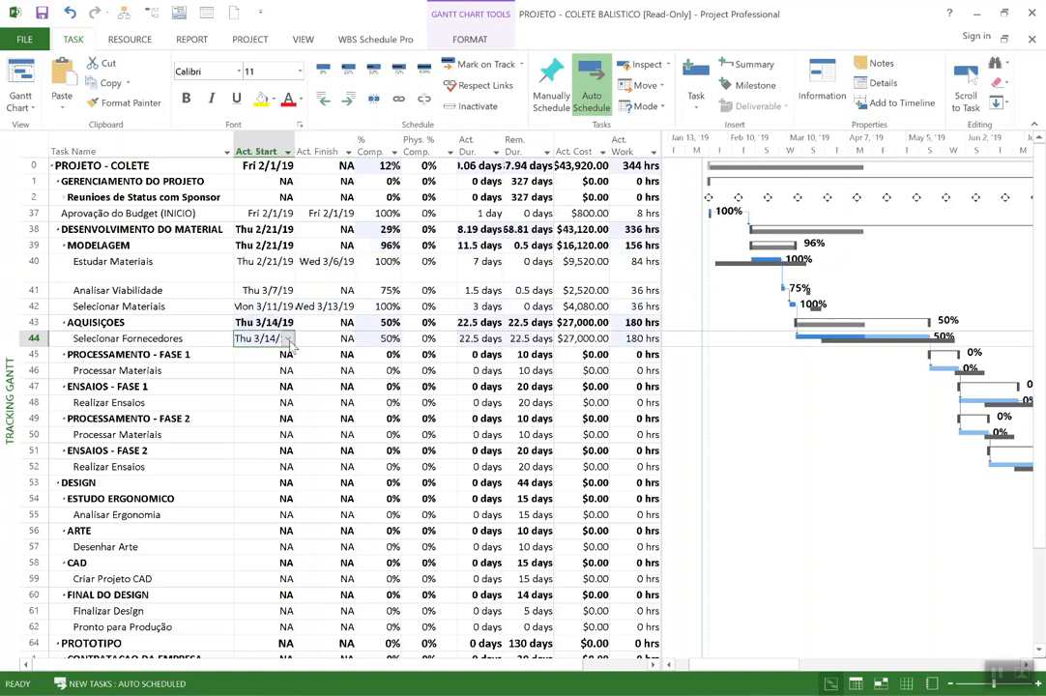
{"action": "left_click", "coordinate": [287, 338]}
{"action": "left_click", "coordinate": [234, 436]}
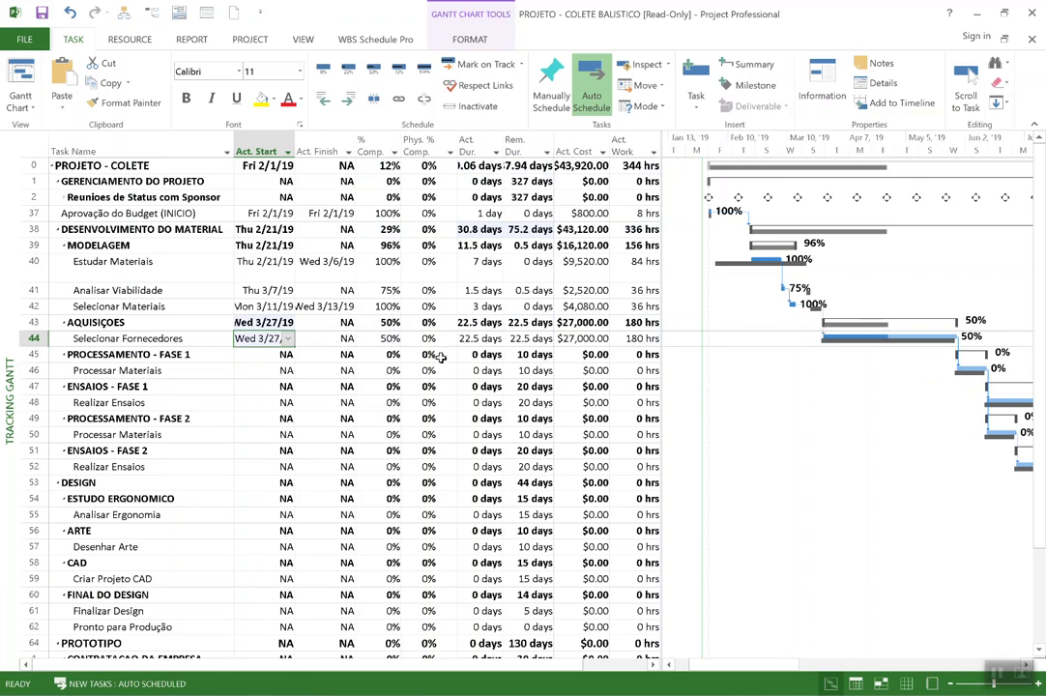
- Switch to a blank sketchpad and handwrite a circled 1 followed by "EAP" in blue ink
{"action": "key", "text": "super+w"}
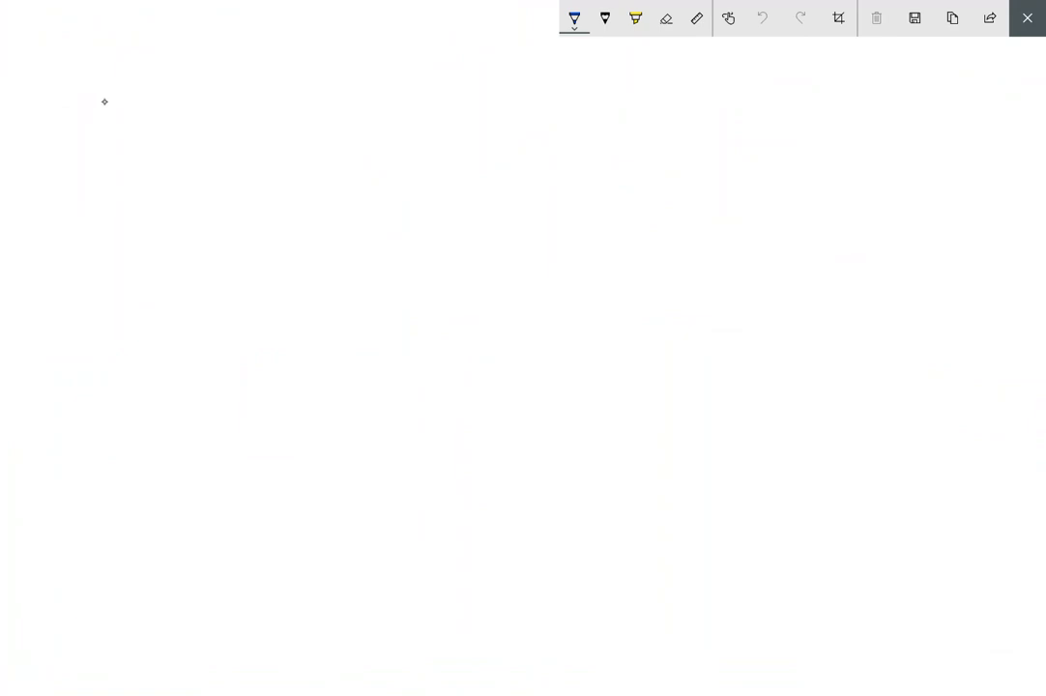
{"action": "mouse_move", "coordinate": [92, 132]}
{"action": "left_mouse_down"}
{"action": "mouse_move", "coordinate": [121, 93]}
{"action": "mouse_move", "coordinate": [79, 177]}
{"action": "left_mouse_up"}
{"action": "left_click_drag", "start_coordinate": [105, 86], "coordinate": [53, 175]}
{"action": "mouse_move", "coordinate": [222, 99]}
{"action": "left_mouse_down"}
{"action": "mouse_move", "coordinate": [220, 150]}
{"action": "mouse_move", "coordinate": [217, 122]}
{"action": "mouse_move", "coordinate": [256, 147]}
{"action": "left_mouse_up"}
{"action": "left_click_drag", "start_coordinate": [235, 129], "coordinate": [305, 115]}
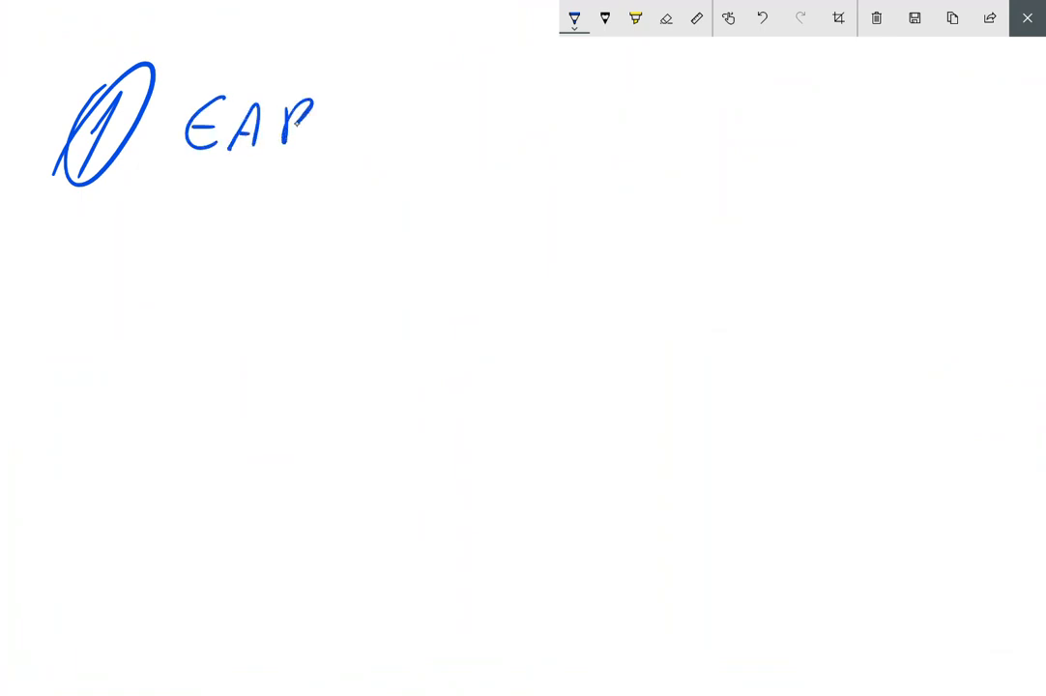
- Handwrite "TAREFAS" after EAP on the first line, followed by an arrow
{"action": "left_click_drag", "start_coordinate": [414, 110], "coordinate": [450, 101]}
{"action": "mouse_move", "coordinate": [440, 103]}
{"action": "left_mouse_down"}
{"action": "mouse_move", "coordinate": [430, 137]}
{"action": "mouse_move", "coordinate": [462, 135]}
{"action": "mouse_move", "coordinate": [462, 120]}
{"action": "left_mouse_up"}
{"action": "left_click_drag", "start_coordinate": [472, 135], "coordinate": [512, 120]}
{"action": "left_click_drag", "start_coordinate": [534, 108], "coordinate": [531, 138]}
{"action": "mouse_move", "coordinate": [526, 111]}
{"action": "left_mouse_down"}
{"action": "mouse_move", "coordinate": [549, 107]}
{"action": "mouse_move", "coordinate": [543, 122]}
{"action": "left_mouse_up"}
{"action": "mouse_move", "coordinate": [550, 137]}
{"action": "left_mouse_down"}
{"action": "mouse_move", "coordinate": [571, 135]}
{"action": "mouse_move", "coordinate": [568, 125]}
{"action": "left_mouse_up"}
{"action": "mouse_move", "coordinate": [598, 109]}
{"action": "left_mouse_down"}
{"action": "mouse_move", "coordinate": [585, 122]}
{"action": "mouse_move", "coordinate": [648, 122]}
{"action": "left_mouse_up"}
{"action": "left_click_drag", "start_coordinate": [626, 130], "coordinate": [653, 125]}
- Handwrite "SEQUENCIA" after the arrow to end the first line
{"action": "left_click_drag", "start_coordinate": [722, 104], "coordinate": [704, 135]}
{"action": "mouse_move", "coordinate": [737, 109]}
{"action": "left_mouse_down"}
{"action": "mouse_move", "coordinate": [737, 133]}
{"action": "mouse_move", "coordinate": [737, 119]}
{"action": "left_mouse_up"}
{"action": "mouse_move", "coordinate": [752, 110]}
{"action": "left_mouse_down"}
{"action": "mouse_move", "coordinate": [769, 111]}
{"action": "mouse_move", "coordinate": [754, 110]}
{"action": "left_mouse_up"}
{"action": "left_click_drag", "start_coordinate": [757, 120], "coordinate": [769, 129]}
{"action": "mouse_move", "coordinate": [781, 117]}
{"action": "left_mouse_down"}
{"action": "mouse_move", "coordinate": [782, 125]}
{"action": "mouse_move", "coordinate": [798, 113]}
{"action": "left_mouse_up"}
{"action": "mouse_move", "coordinate": [820, 114]}
{"action": "left_mouse_down"}
{"action": "mouse_move", "coordinate": [822, 132]}
{"action": "mouse_move", "coordinate": [818, 122]}
{"action": "left_mouse_up"}
{"action": "mouse_move", "coordinate": [826, 132]}
{"action": "left_mouse_down"}
{"action": "mouse_move", "coordinate": [856, 113]}
{"action": "mouse_move", "coordinate": [878, 133]}
{"action": "left_mouse_up"}
{"action": "mouse_move", "coordinate": [890, 116]}
{"action": "left_mouse_down"}
{"action": "mouse_move", "coordinate": [888, 131]}
{"action": "mouse_move", "coordinate": [933, 114]}
{"action": "mouse_move", "coordinate": [935, 131]}
{"action": "left_mouse_up"}
{"action": "left_click_drag", "start_coordinate": [914, 124], "coordinate": [930, 123]}
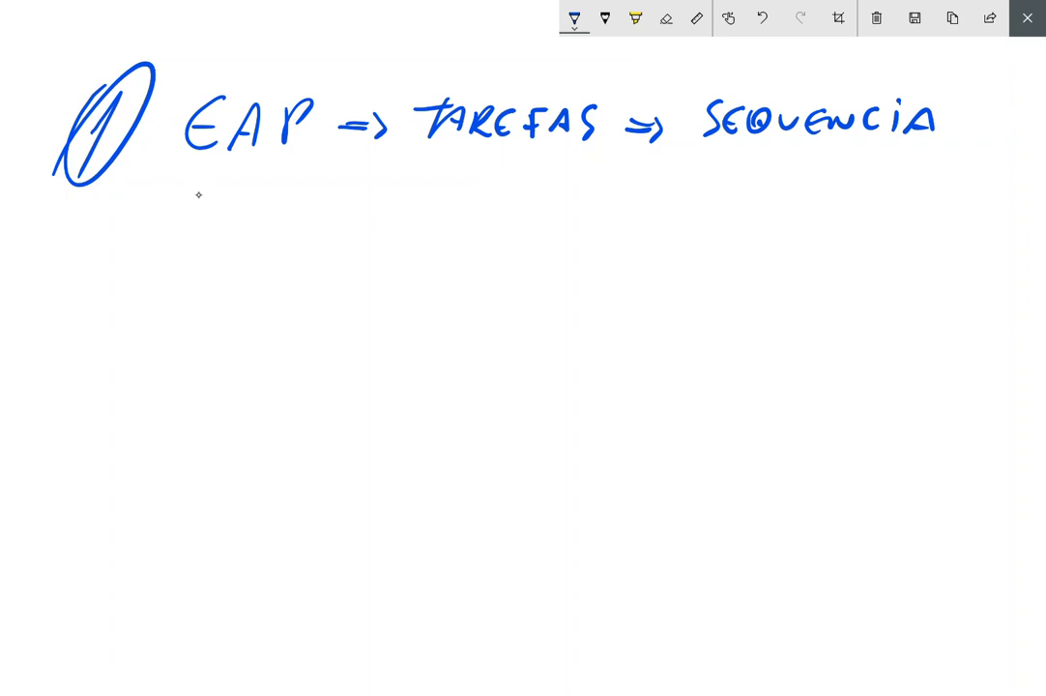
- Handwrite "DURAÇÕES => RECURSOS" beneath the first line
{"action": "mouse_move", "coordinate": [197, 192]}
{"action": "left_mouse_down"}
{"action": "mouse_move", "coordinate": [199, 222]}
{"action": "mouse_move", "coordinate": [247, 195]}
{"action": "left_mouse_up"}
{"action": "mouse_move", "coordinate": [253, 200]}
{"action": "left_mouse_down"}
{"action": "mouse_move", "coordinate": [256, 214]}
{"action": "mouse_move", "coordinate": [270, 197]}
{"action": "mouse_move", "coordinate": [308, 215]}
{"action": "mouse_move", "coordinate": [339, 192]}
{"action": "mouse_move", "coordinate": [369, 205]}
{"action": "left_mouse_up"}
{"action": "left_click_drag", "start_coordinate": [393, 189], "coordinate": [379, 205]}
{"action": "left_click_drag", "start_coordinate": [333, 172], "coordinate": [350, 170]}
{"action": "left_click_drag", "start_coordinate": [443, 189], "coordinate": [483, 194]}
{"action": "mouse_move", "coordinate": [473, 181]}
{"action": "left_mouse_down"}
{"action": "mouse_move", "coordinate": [486, 193]}
{"action": "mouse_move", "coordinate": [540, 186]}
{"action": "mouse_move", "coordinate": [548, 203]}
{"action": "left_mouse_up"}
{"action": "mouse_move", "coordinate": [573, 182]}
{"action": "left_mouse_down"}
{"action": "mouse_move", "coordinate": [561, 201]}
{"action": "mouse_move", "coordinate": [573, 192]}
{"action": "left_mouse_up"}
{"action": "mouse_move", "coordinate": [601, 178]}
{"action": "left_mouse_down"}
{"action": "mouse_move", "coordinate": [600, 203]}
{"action": "mouse_move", "coordinate": [658, 179]}
{"action": "left_mouse_up"}
{"action": "mouse_move", "coordinate": [657, 180]}
{"action": "left_mouse_down"}
{"action": "mouse_move", "coordinate": [673, 202]}
{"action": "mouse_move", "coordinate": [702, 193]}
{"action": "mouse_move", "coordinate": [696, 200]}
{"action": "left_mouse_up"}
{"action": "left_click_drag", "start_coordinate": [725, 181], "coordinate": [739, 198]}
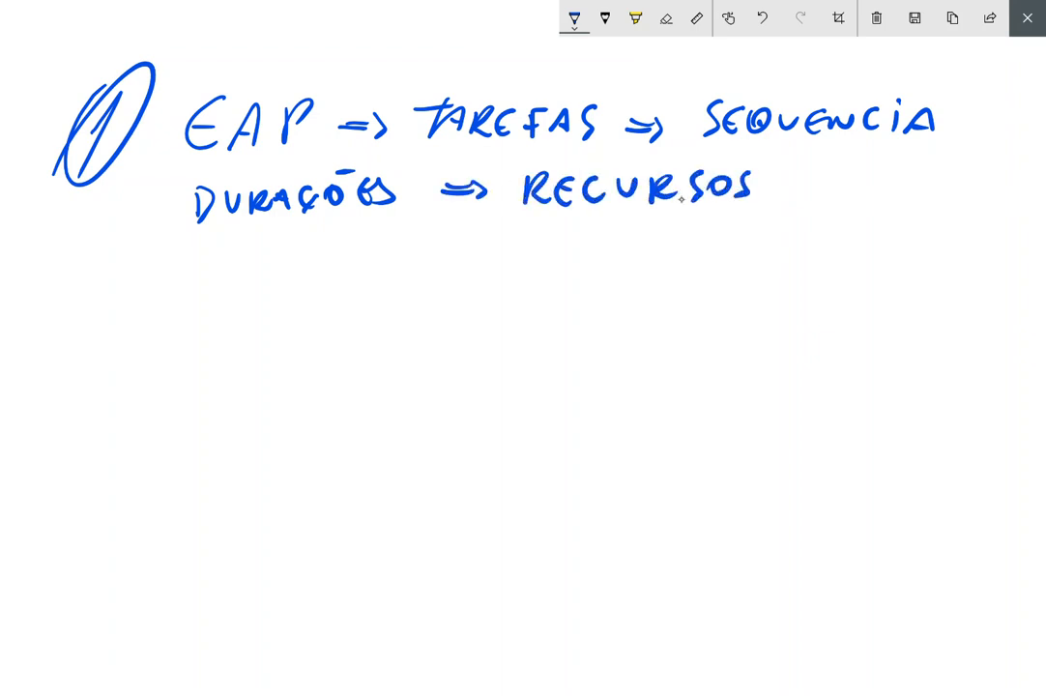
- Start the second point with a handwritten circled 2 and the word "SALVAR"
{"action": "mouse_move", "coordinate": [66, 272]}
{"action": "left_mouse_down"}
{"action": "mouse_move", "coordinate": [89, 286]}
{"action": "mouse_move", "coordinate": [97, 321]}
{"action": "left_mouse_up"}
{"action": "mouse_move", "coordinate": [64, 255]}
{"action": "left_mouse_down"}
{"action": "mouse_move", "coordinate": [50, 338]}
{"action": "mouse_move", "coordinate": [66, 249]}
{"action": "left_mouse_up"}
{"action": "mouse_move", "coordinate": [187, 270]}
{"action": "left_mouse_down"}
{"action": "mouse_move", "coordinate": [178, 309]}
{"action": "mouse_move", "coordinate": [255, 306]}
{"action": "left_mouse_up"}
{"action": "mouse_move", "coordinate": [261, 271]}
{"action": "left_mouse_down"}
{"action": "mouse_move", "coordinate": [290, 271]}
{"action": "mouse_move", "coordinate": [323, 291]}
{"action": "left_mouse_up"}
{"action": "mouse_move", "coordinate": [301, 291]}
{"action": "left_mouse_down"}
{"action": "mouse_move", "coordinate": [312, 276]}
{"action": "mouse_move", "coordinate": [331, 294]}
{"action": "left_mouse_up"}
{"action": "left_click_drag", "start_coordinate": [334, 271], "coordinate": [356, 294]}
- Complete the second point by handwriting "LINHA DE BASE" after SALVAR
{"action": "mouse_move", "coordinate": [415, 259]}
{"action": "left_mouse_down"}
{"action": "mouse_move", "coordinate": [415, 286]}
{"action": "mouse_move", "coordinate": [440, 287]}
{"action": "left_mouse_up"}
{"action": "mouse_move", "coordinate": [453, 263]}
{"action": "left_mouse_down"}
{"action": "mouse_move", "coordinate": [451, 289]}
{"action": "mouse_move", "coordinate": [501, 263]}
{"action": "left_mouse_up"}
{"action": "mouse_move", "coordinate": [508, 263]}
{"action": "left_mouse_down"}
{"action": "mouse_move", "coordinate": [507, 288]}
{"action": "mouse_move", "coordinate": [534, 277]}
{"action": "left_mouse_up"}
{"action": "left_click_drag", "start_coordinate": [531, 263], "coordinate": [534, 288]}
{"action": "mouse_move", "coordinate": [542, 288]}
{"action": "left_mouse_down"}
{"action": "mouse_move", "coordinate": [565, 267]}
{"action": "mouse_move", "coordinate": [616, 292]}
{"action": "left_mouse_up"}
{"action": "mouse_move", "coordinate": [616, 263]}
{"action": "left_mouse_down"}
{"action": "mouse_move", "coordinate": [619, 292]}
{"action": "mouse_move", "coordinate": [659, 290]}
{"action": "left_mouse_up"}
{"action": "left_click_drag", "start_coordinate": [640, 277], "coordinate": [656, 277]}
{"action": "left_click_drag", "start_coordinate": [715, 263], "coordinate": [714, 292]}
{"action": "left_click_drag", "start_coordinate": [716, 263], "coordinate": [715, 292]}
{"action": "mouse_move", "coordinate": [743, 292]}
{"action": "left_mouse_down"}
{"action": "mouse_move", "coordinate": [759, 278]}
{"action": "mouse_move", "coordinate": [771, 291]}
{"action": "left_mouse_up"}
{"action": "left_click_drag", "start_coordinate": [750, 281], "coordinate": [768, 280]}
{"action": "mouse_move", "coordinate": [799, 261]}
{"action": "left_mouse_down"}
{"action": "mouse_move", "coordinate": [781, 291]}
{"action": "mouse_move", "coordinate": [822, 282]}
{"action": "left_mouse_up"}
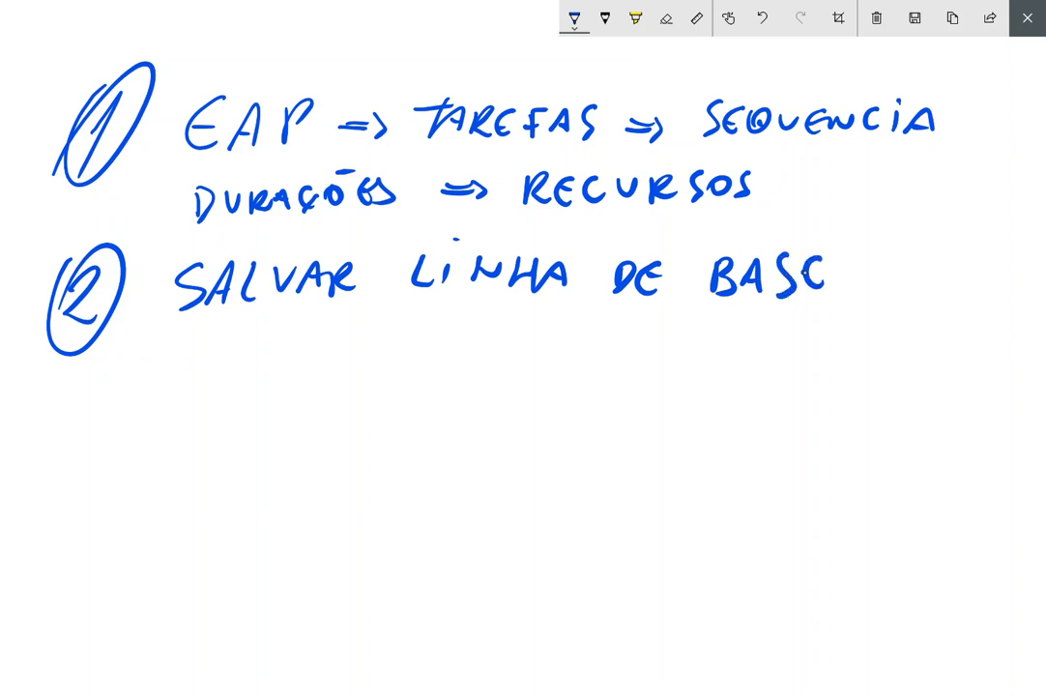
- Start the third point with a handwritten circled 3 and the word "GANTT"
{"action": "left_click_drag", "start_coordinate": [62, 361], "coordinate": [115, 367]}
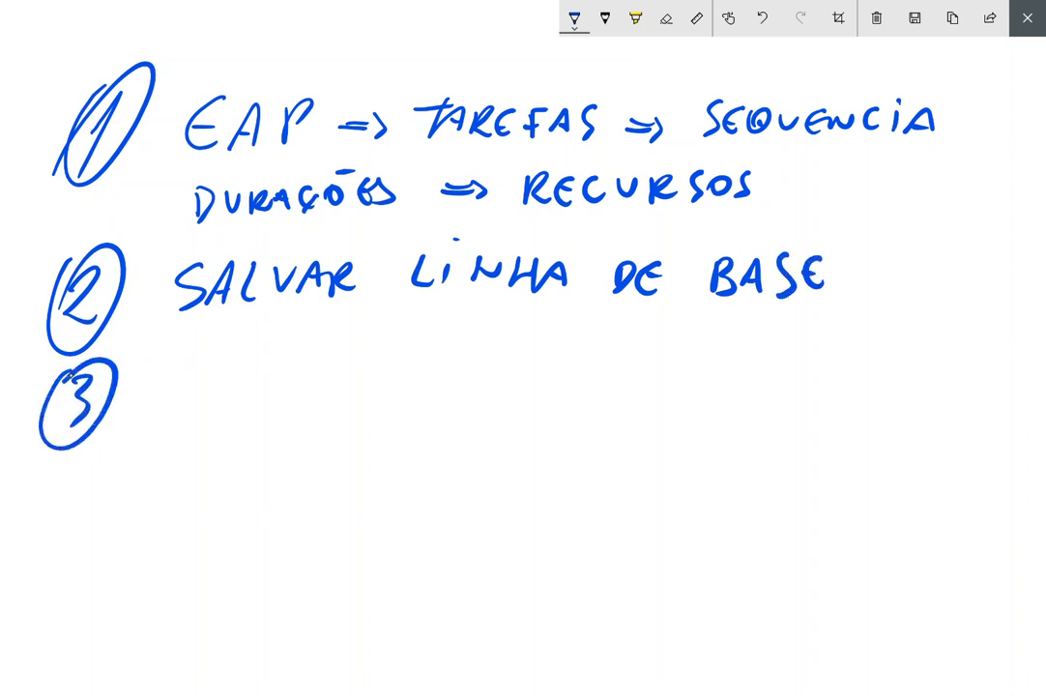
{"action": "mouse_move", "coordinate": [207, 367]}
{"action": "left_mouse_down"}
{"action": "mouse_move", "coordinate": [201, 396]}
{"action": "mouse_move", "coordinate": [215, 398]}
{"action": "left_mouse_up"}
{"action": "mouse_move", "coordinate": [229, 399]}
{"action": "left_mouse_down"}
{"action": "mouse_move", "coordinate": [239, 373]}
{"action": "mouse_move", "coordinate": [254, 396]}
{"action": "left_mouse_up"}
{"action": "mouse_move", "coordinate": [259, 394]}
{"action": "left_mouse_down"}
{"action": "mouse_move", "coordinate": [261, 379]}
{"action": "mouse_move", "coordinate": [290, 370]}
{"action": "mouse_move", "coordinate": [314, 396]}
{"action": "left_mouse_up"}
{"action": "mouse_move", "coordinate": [299, 364]}
{"action": "left_mouse_down"}
{"action": "mouse_move", "coordinate": [332, 364]}
{"action": "mouse_move", "coordinate": [347, 397]}
{"action": "left_mouse_up"}
{"action": "left_click_drag", "start_coordinate": [336, 363], "coordinate": [365, 360]}
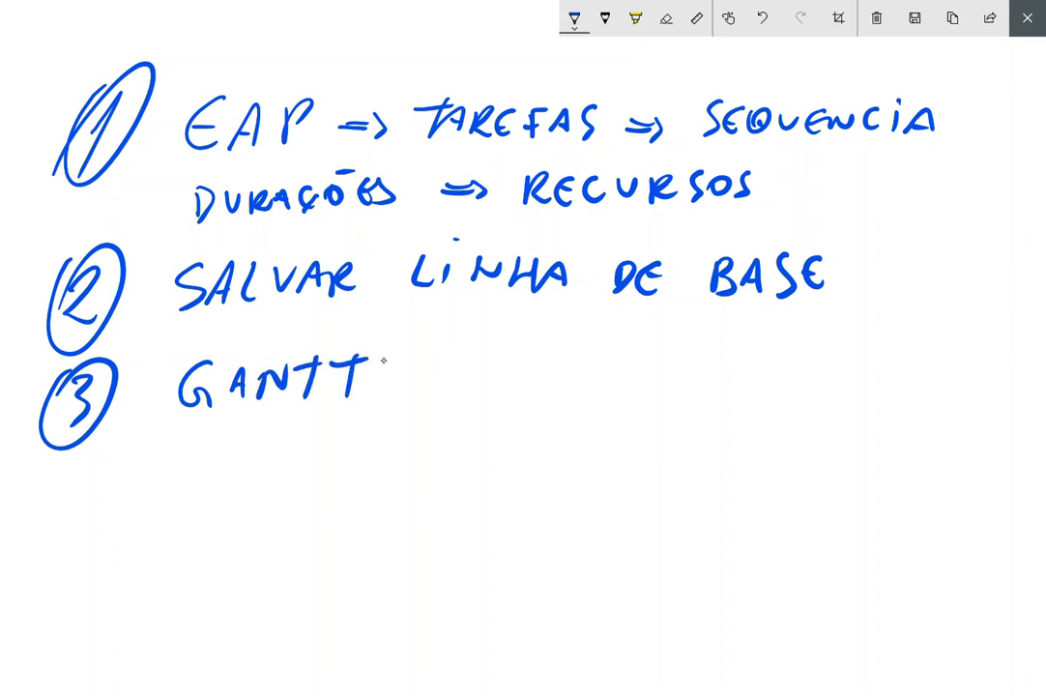
- Handwrite "CONTROLE" after GANTT and underline it twice
{"action": "mouse_move", "coordinate": [437, 365]}
{"action": "left_mouse_down"}
{"action": "mouse_move", "coordinate": [436, 389]}
{"action": "mouse_move", "coordinate": [456, 364]}
{"action": "mouse_move", "coordinate": [504, 361]}
{"action": "mouse_move", "coordinate": [521, 389]}
{"action": "left_mouse_up"}
{"action": "left_click_drag", "start_coordinate": [508, 362], "coordinate": [543, 360]}
{"action": "mouse_move", "coordinate": [567, 363]}
{"action": "left_mouse_down"}
{"action": "mouse_move", "coordinate": [567, 381]}
{"action": "mouse_move", "coordinate": [592, 384]}
{"action": "mouse_move", "coordinate": [610, 366]}
{"action": "left_mouse_up"}
{"action": "left_click_drag", "start_coordinate": [633, 356], "coordinate": [650, 384]}
{"action": "mouse_move", "coordinate": [691, 341]}
{"action": "left_mouse_down"}
{"action": "mouse_move", "coordinate": [689, 383]}
{"action": "mouse_move", "coordinate": [689, 362]}
{"action": "left_mouse_up"}
{"action": "left_click_drag", "start_coordinate": [465, 400], "coordinate": [637, 397]}
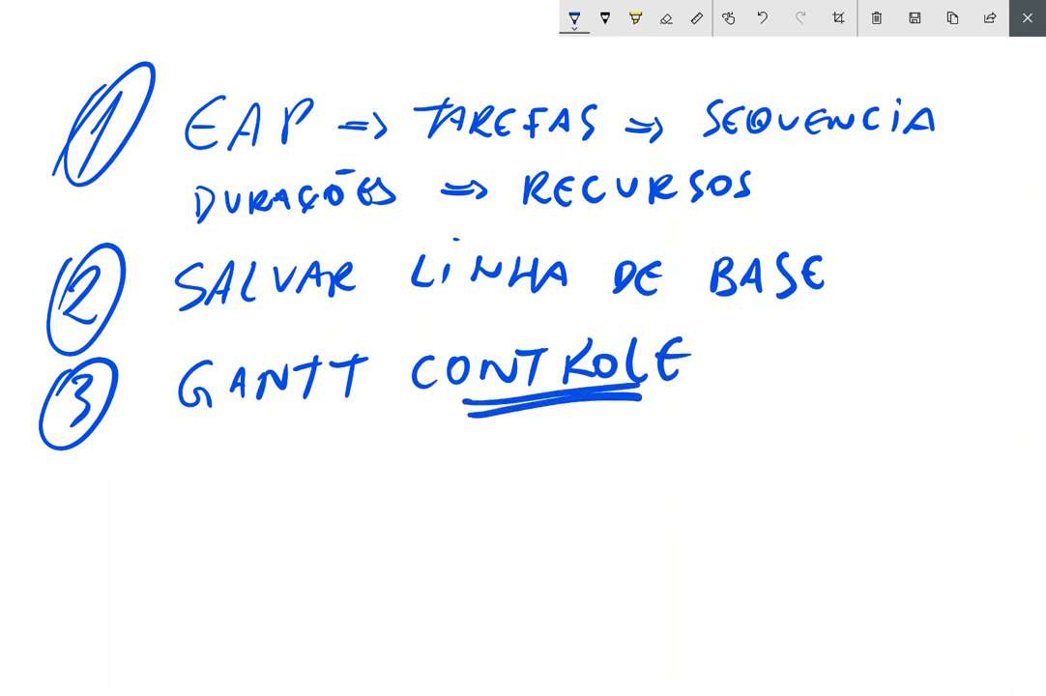
- Start the fourth point with a handwritten circled 4 and the word "INICIO"
{"action": "left_click_drag", "start_coordinate": [66, 472], "coordinate": [82, 498]}
{"action": "left_click_drag", "start_coordinate": [71, 489], "coordinate": [65, 527]}
{"action": "left_click_drag", "start_coordinate": [47, 465], "coordinate": [40, 483]}
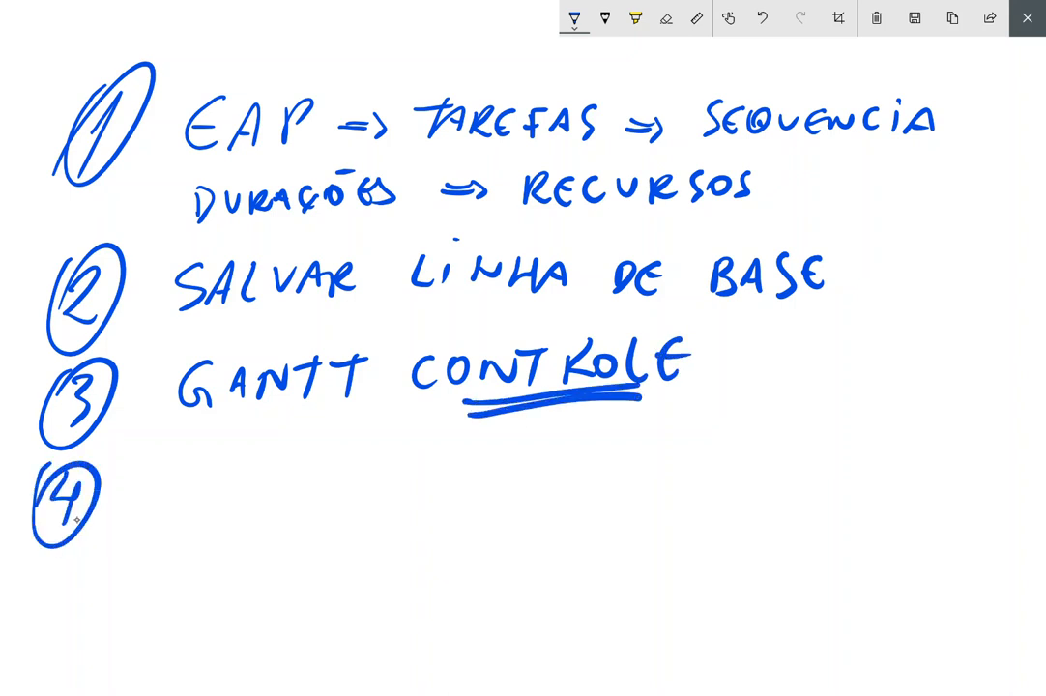
{"action": "left_click", "coordinate": [196, 454]}
{"action": "mouse_move", "coordinate": [181, 481]}
{"action": "left_mouse_down"}
{"action": "mouse_move", "coordinate": [181, 507]}
{"action": "mouse_move", "coordinate": [232, 480]}
{"action": "left_mouse_up"}
{"action": "mouse_move", "coordinate": [244, 482]}
{"action": "left_mouse_down"}
{"action": "mouse_move", "coordinate": [245, 505]}
{"action": "mouse_move", "coordinate": [406, 488]}
{"action": "left_mouse_up"}
{"action": "left_click", "coordinate": [322, 501]}
- Draw an arrow after INICIO and handwrite a "%" sign
{"action": "mouse_move", "coordinate": [365, 495]}
{"action": "left_mouse_down"}
{"action": "mouse_move", "coordinate": [408, 497]}
{"action": "mouse_move", "coordinate": [404, 510]}
{"action": "left_mouse_up"}
{"action": "left_click_drag", "start_coordinate": [502, 456], "coordinate": [475, 498]}
{"action": "left_click", "coordinate": [481, 452]}
{"action": "left_click", "coordinate": [507, 485]}
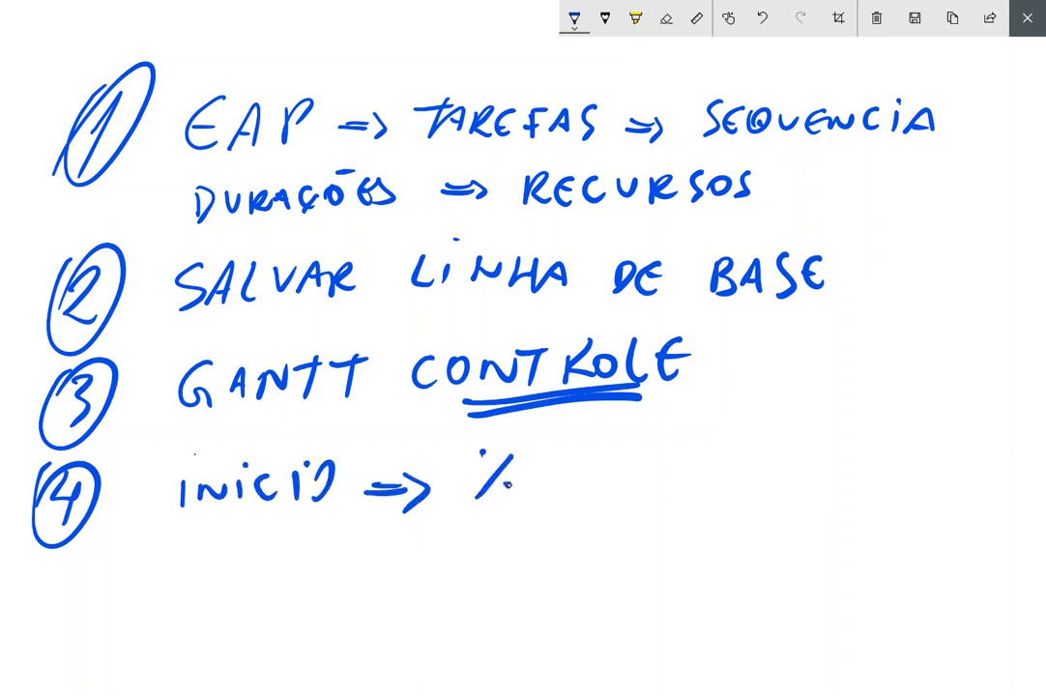
- Draw a second arrow after the percent sign and handwrite "TERMINO" to end the line
{"action": "mouse_move", "coordinate": [570, 486]}
{"action": "left_mouse_down"}
{"action": "mouse_move", "coordinate": [643, 490]}
{"action": "mouse_move", "coordinate": [646, 501]}
{"action": "left_mouse_up"}
{"action": "left_click_drag", "start_coordinate": [692, 465], "coordinate": [743, 455]}
{"action": "left_click_drag", "start_coordinate": [718, 460], "coordinate": [721, 488]}
{"action": "mouse_move", "coordinate": [785, 458]}
{"action": "left_mouse_down"}
{"action": "mouse_move", "coordinate": [788, 486]}
{"action": "mouse_move", "coordinate": [782, 472]}
{"action": "left_mouse_up"}
{"action": "mouse_move", "coordinate": [796, 487]}
{"action": "left_mouse_down"}
{"action": "mouse_move", "coordinate": [819, 488]}
{"action": "mouse_move", "coordinate": [838, 469]}
{"action": "mouse_move", "coordinate": [849, 485]}
{"action": "left_mouse_up"}
{"action": "mouse_move", "coordinate": [858, 464]}
{"action": "left_mouse_down"}
{"action": "mouse_move", "coordinate": [855, 479]}
{"action": "mouse_move", "coordinate": [868, 462]}
{"action": "left_mouse_up"}
{"action": "mouse_move", "coordinate": [876, 462]}
{"action": "left_mouse_down"}
{"action": "mouse_move", "coordinate": [877, 484]}
{"action": "mouse_move", "coordinate": [909, 457]}
{"action": "mouse_move", "coordinate": [946, 466]}
{"action": "left_mouse_up"}
- Handwrite "REAL" beneath both TERMINO and INICIO in the fourth point
{"action": "left_click_drag", "start_coordinate": [801, 506], "coordinate": [799, 528]}
{"action": "left_click_drag", "start_coordinate": [799, 507], "coordinate": [836, 530]}
{"action": "mouse_move", "coordinate": [866, 500]}
{"action": "left_mouse_down"}
{"action": "mouse_move", "coordinate": [865, 529]}
{"action": "mouse_move", "coordinate": [867, 514]}
{"action": "left_mouse_up"}
{"action": "left_click_drag", "start_coordinate": [876, 524], "coordinate": [937, 530]}
{"action": "left_click_drag", "start_coordinate": [241, 528], "coordinate": [240, 564]}
{"action": "mouse_move", "coordinate": [263, 525]}
{"action": "left_mouse_down"}
{"action": "mouse_move", "coordinate": [275, 560]}
{"action": "mouse_move", "coordinate": [334, 553]}
{"action": "mouse_move", "coordinate": [293, 544]}
{"action": "left_mouse_up"}
{"action": "left_click_drag", "start_coordinate": [340, 522], "coordinate": [373, 551]}
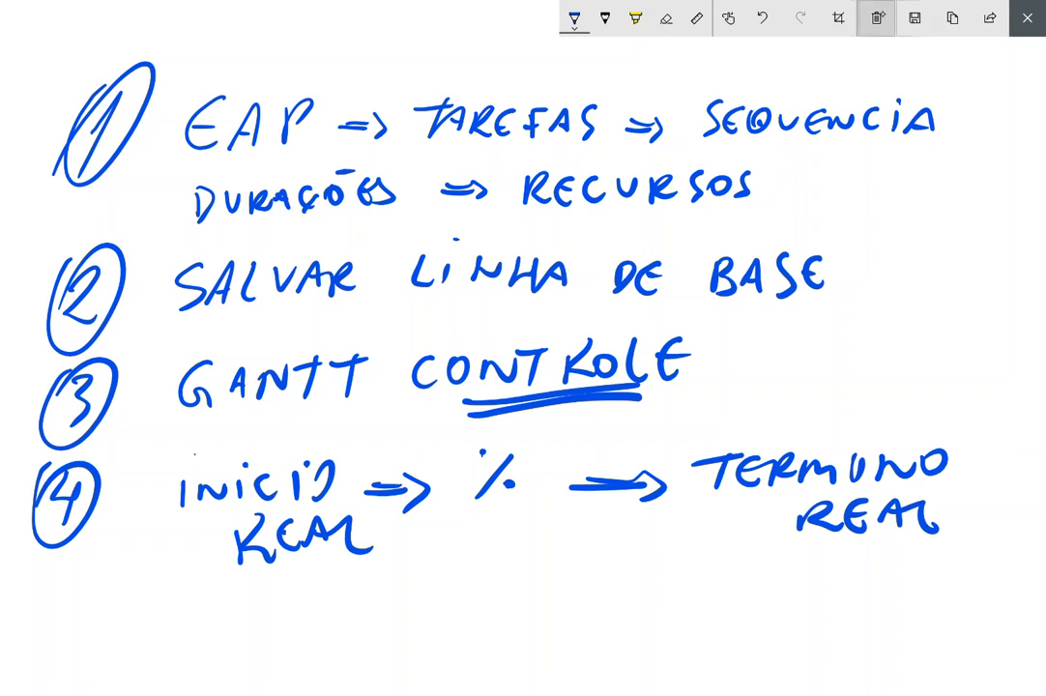
- Clear all the notes and sketch two summary bars with three short task lines beneath each
{"action": "left_click", "coordinate": [877, 18]}
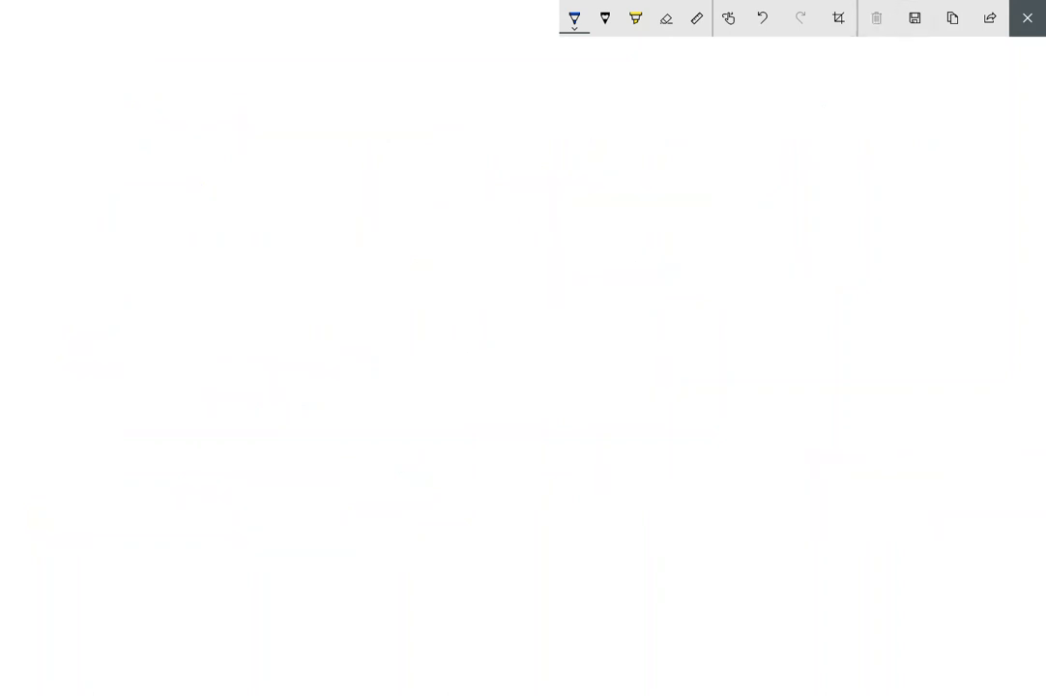
{"action": "left_click_drag", "start_coordinate": [86, 103], "coordinate": [194, 116]}
{"action": "mouse_move", "coordinate": [105, 143]}
{"action": "left_mouse_down"}
{"action": "mouse_move", "coordinate": [158, 142]}
{"action": "mouse_move", "coordinate": [157, 164]}
{"action": "left_mouse_up"}
{"action": "left_click_drag", "start_coordinate": [115, 206], "coordinate": [152, 203]}
{"action": "left_click_drag", "start_coordinate": [98, 237], "coordinate": [196, 250]}
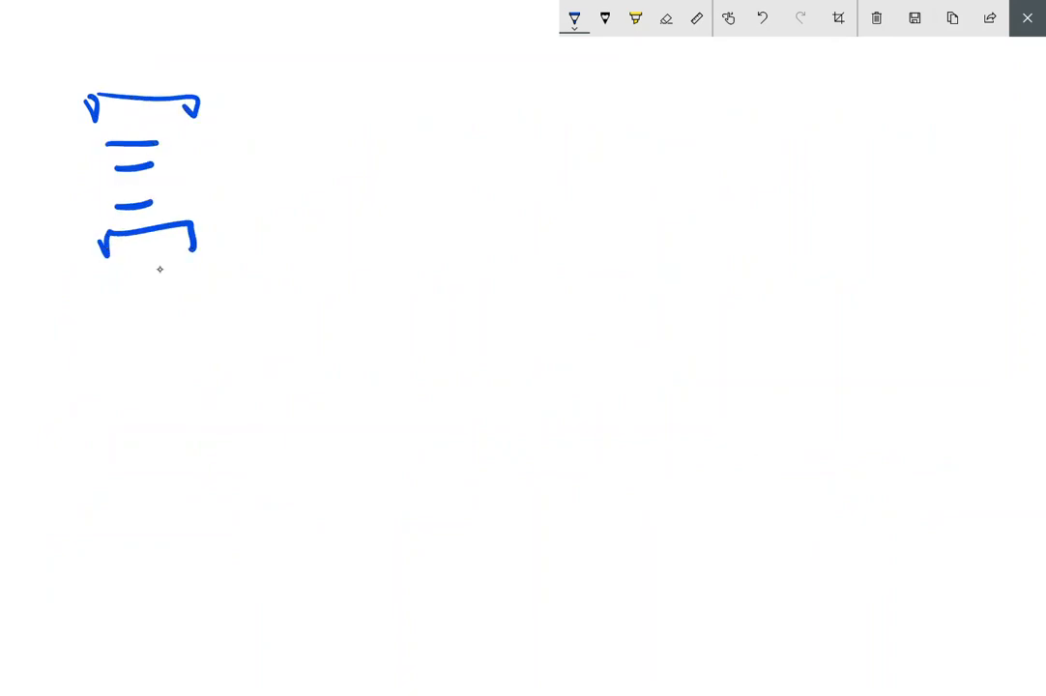
{"action": "left_click_drag", "start_coordinate": [125, 288], "coordinate": [148, 288]}
{"action": "left_click_drag", "start_coordinate": [121, 310], "coordinate": [148, 308]}
{"action": "left_click_drag", "start_coordinate": [120, 351], "coordinate": [152, 347]}
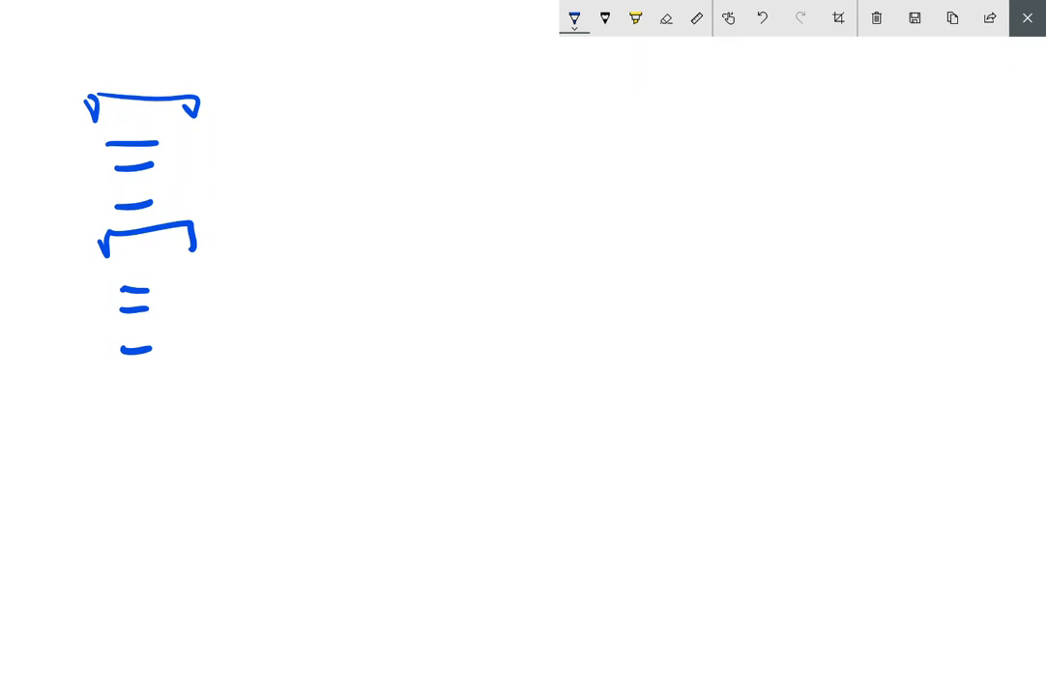
- Handwrite the heading "EAP" above the task outline and the heading "SEQ" beside it
{"action": "mouse_move", "coordinate": [114, 37]}
{"action": "left_mouse_down"}
{"action": "mouse_move", "coordinate": [116, 61]}
{"action": "mouse_move", "coordinate": [109, 46]}
{"action": "left_mouse_up"}
{"action": "mouse_move", "coordinate": [127, 60]}
{"action": "left_mouse_down"}
{"action": "mouse_move", "coordinate": [152, 59]}
{"action": "mouse_move", "coordinate": [147, 50]}
{"action": "left_mouse_up"}
{"action": "mouse_move", "coordinate": [166, 34]}
{"action": "left_mouse_down"}
{"action": "mouse_move", "coordinate": [167, 61]}
{"action": "mouse_move", "coordinate": [168, 50]}
{"action": "left_mouse_up"}
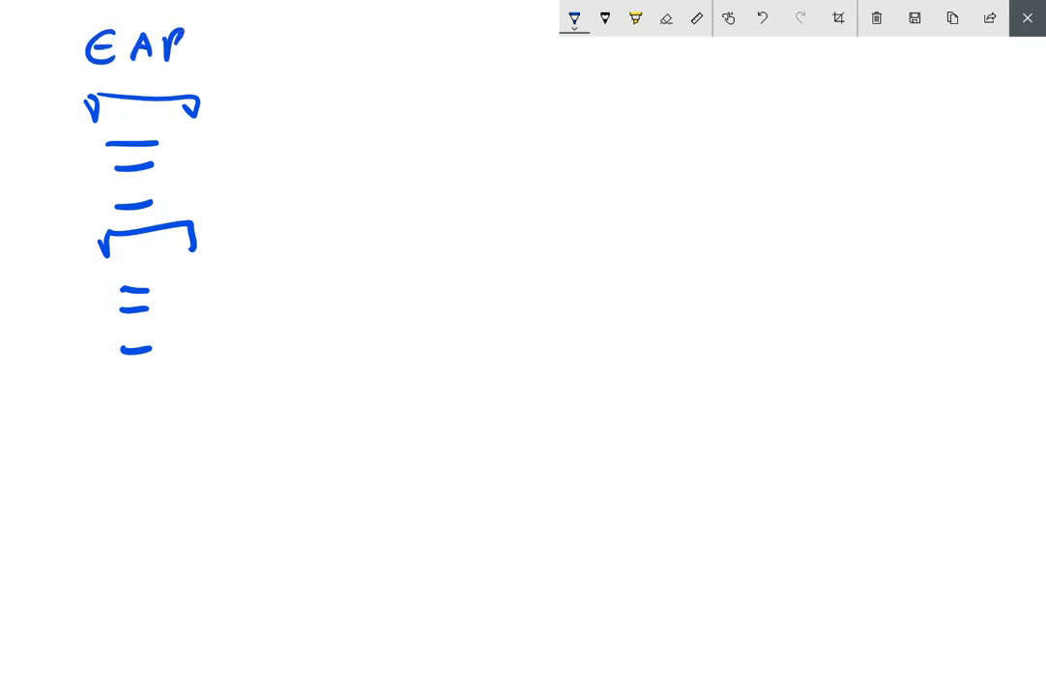
{"action": "left_click_drag", "start_coordinate": [334, 35], "coordinate": [317, 69]}
{"action": "mouse_move", "coordinate": [368, 41]}
{"action": "left_mouse_down"}
{"action": "mouse_move", "coordinate": [369, 61]}
{"action": "mouse_move", "coordinate": [418, 56]}
{"action": "left_mouse_up"}
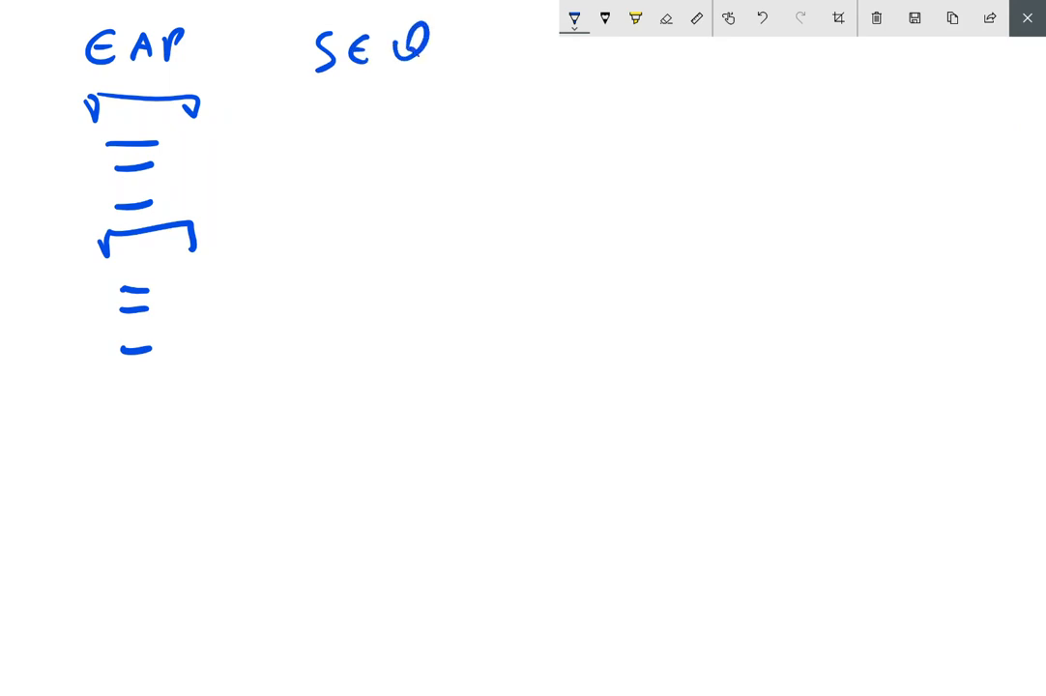
- Under SEQ, sketch a long summary bar and three cascading task lines linked by arrows
{"action": "left_click_drag", "start_coordinate": [325, 114], "coordinate": [700, 120]}
{"action": "mouse_move", "coordinate": [348, 166]}
{"action": "left_mouse_down"}
{"action": "mouse_move", "coordinate": [401, 167]}
{"action": "mouse_move", "coordinate": [423, 217]}
{"action": "mouse_move", "coordinate": [526, 243]}
{"action": "mouse_move", "coordinate": [546, 293]}
{"action": "mouse_move", "coordinate": [680, 324]}
{"action": "left_mouse_up"}
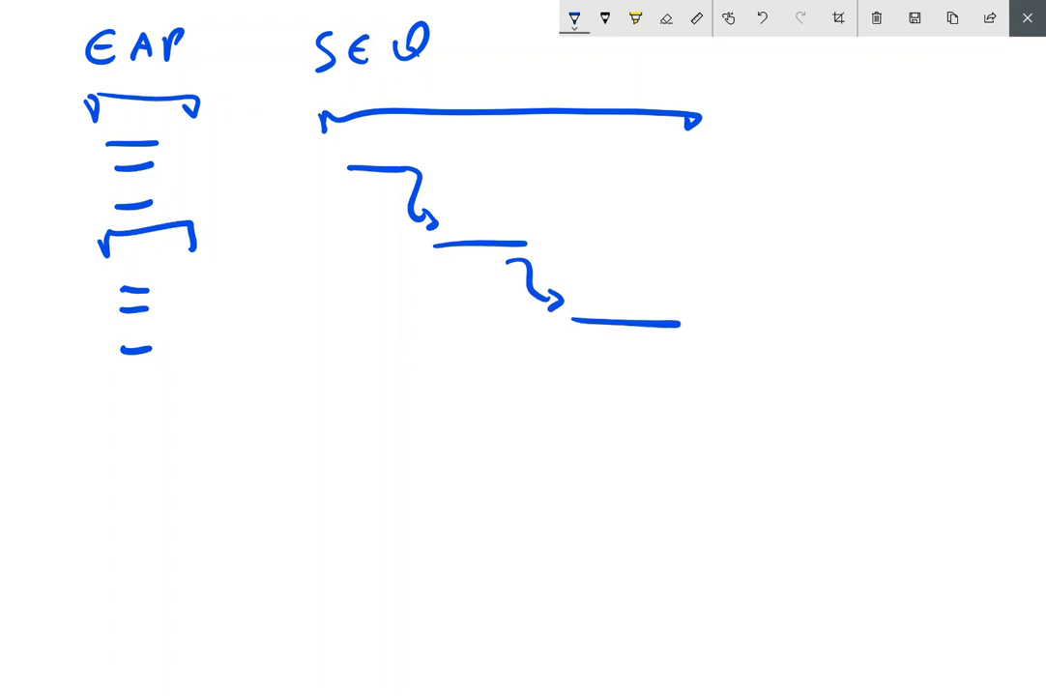
- Handwrite the heading "DURAÇÕES", then mark the last two task lines with arrows and label the third "5d"
{"action": "left_click_drag", "start_coordinate": [820, 52], "coordinate": [821, 77]}
{"action": "mouse_move", "coordinate": [821, 52]}
{"action": "left_mouse_down"}
{"action": "mouse_move", "coordinate": [824, 75]}
{"action": "mouse_move", "coordinate": [875, 60]}
{"action": "left_mouse_up"}
{"action": "mouse_move", "coordinate": [888, 60]}
{"action": "left_mouse_down"}
{"action": "mouse_move", "coordinate": [889, 73]}
{"action": "mouse_move", "coordinate": [942, 77]}
{"action": "mouse_move", "coordinate": [975, 62]}
{"action": "mouse_move", "coordinate": [1017, 64]}
{"action": "left_mouse_up"}
{"action": "left_click_drag", "start_coordinate": [652, 281], "coordinate": [756, 218]}
{"action": "mouse_move", "coordinate": [713, 264]}
{"action": "left_mouse_down"}
{"action": "mouse_move", "coordinate": [712, 287]}
{"action": "mouse_move", "coordinate": [743, 295]}
{"action": "left_mouse_up"}
{"action": "mouse_move", "coordinate": [584, 153]}
{"action": "left_mouse_down"}
{"action": "mouse_move", "coordinate": [525, 187]}
{"action": "mouse_move", "coordinate": [510, 212]}
{"action": "left_mouse_up"}
{"action": "left_click_drag", "start_coordinate": [507, 191], "coordinate": [528, 207]}
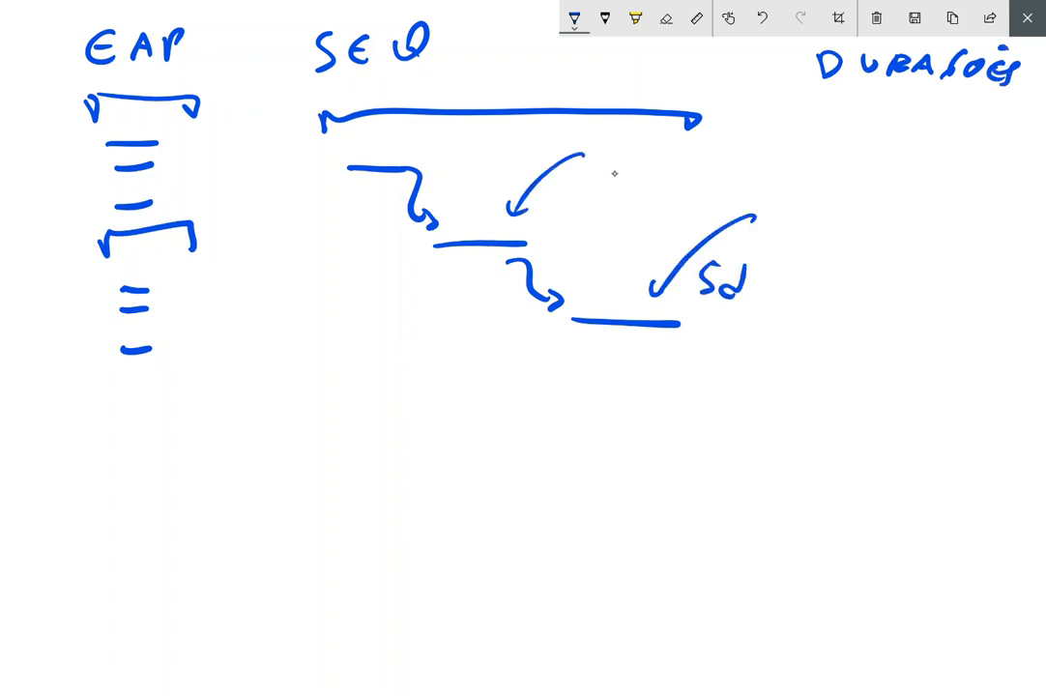
- Add more handwritten annotations with the pen beside the second task line and below the DURAÇÕES heading
{"action": "left_click", "coordinate": [574, 18]}
{"action": "left_click", "coordinate": [555, 125]}
{"action": "mouse_move", "coordinate": [929, 217]}
{"action": "left_mouse_down"}
{"action": "mouse_move", "coordinate": [769, 306]}
{"action": "mouse_move", "coordinate": [785, 305]}
{"action": "left_mouse_up"}
{"action": "mouse_move", "coordinate": [839, 200]}
{"action": "left_mouse_down"}
{"action": "mouse_move", "coordinate": [849, 182]}
{"action": "mouse_move", "coordinate": [869, 199]}
{"action": "left_mouse_up"}
{"action": "mouse_move", "coordinate": [894, 166]}
{"action": "left_mouse_down"}
{"action": "mouse_move", "coordinate": [885, 190]}
{"action": "mouse_move", "coordinate": [893, 180]}
{"action": "left_mouse_up"}
{"action": "mouse_move", "coordinate": [921, 169]}
{"action": "left_mouse_down"}
{"action": "mouse_move", "coordinate": [909, 196]}
{"action": "mouse_move", "coordinate": [948, 169]}
{"action": "mouse_move", "coordinate": [970, 191]}
{"action": "mouse_move", "coordinate": [986, 163]}
{"action": "mouse_move", "coordinate": [961, 193]}
{"action": "left_mouse_up"}
{"action": "left_click_drag", "start_coordinate": [1025, 163], "coordinate": [1011, 194]}
{"action": "left_click", "coordinate": [1010, 210]}
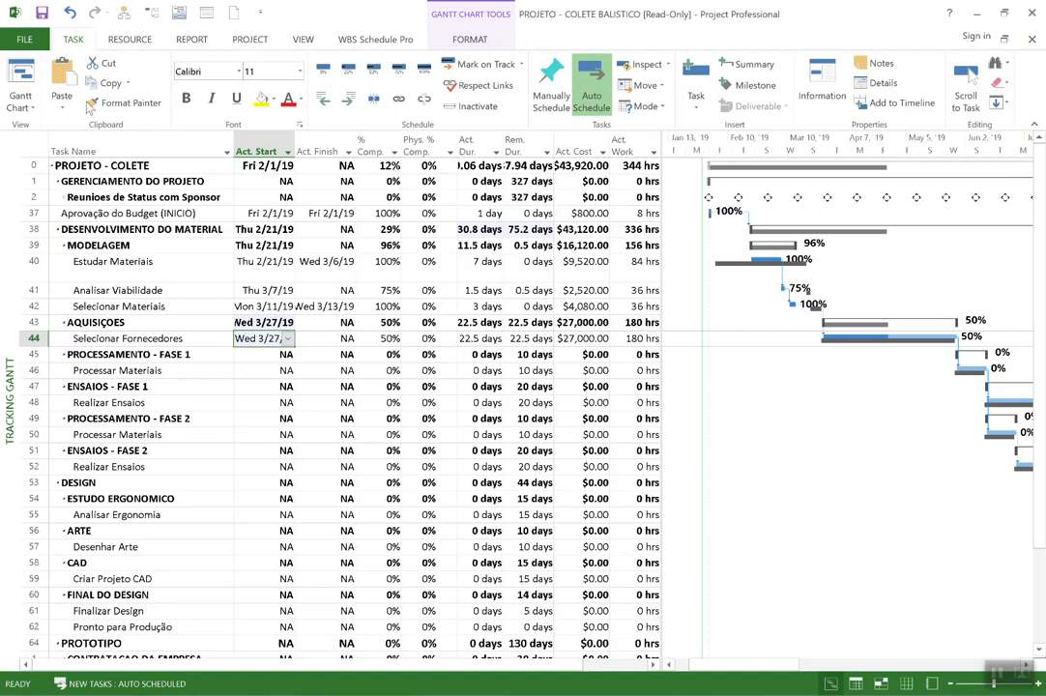
- Switch to Microsoft Project, create a blank project and set new tasks to Auto Scheduled
{"action": "left_click", "coordinate": [24, 38]}
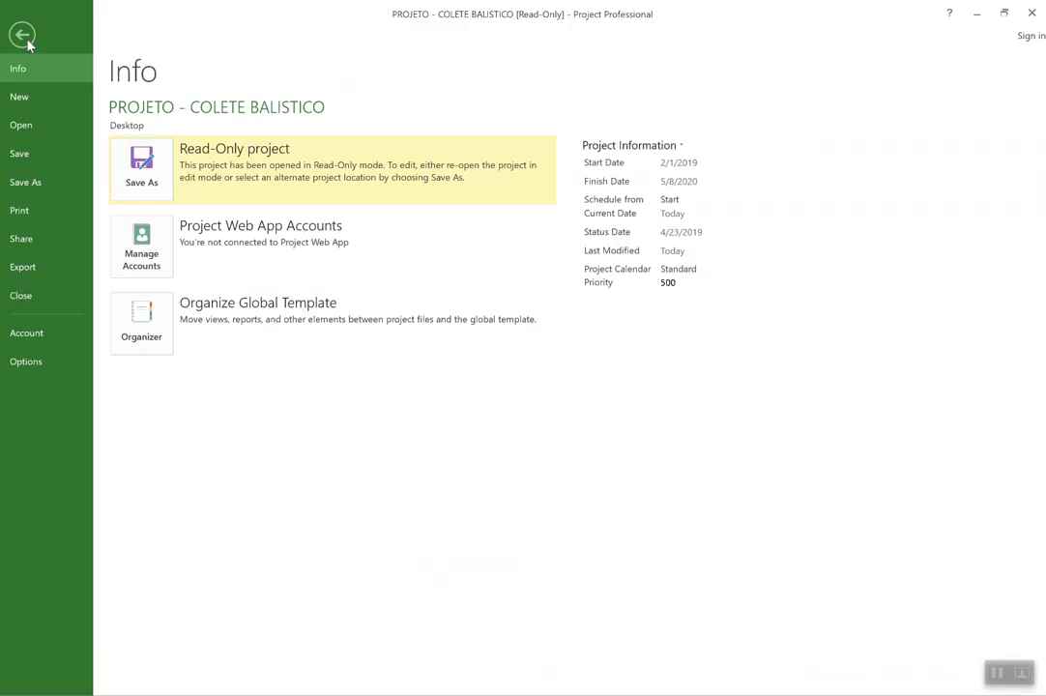
{"action": "left_click", "coordinate": [41, 99]}
{"action": "left_click", "coordinate": [143, 189]}
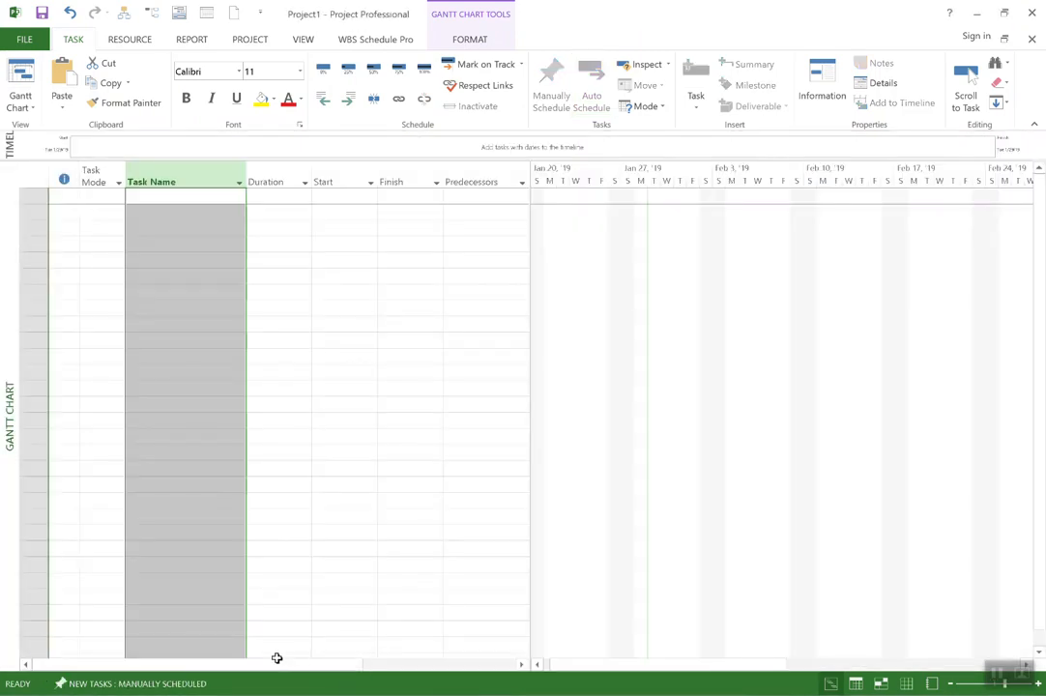
{"action": "left_click", "coordinate": [136, 683]}
{"action": "left_click", "coordinate": [145, 642]}
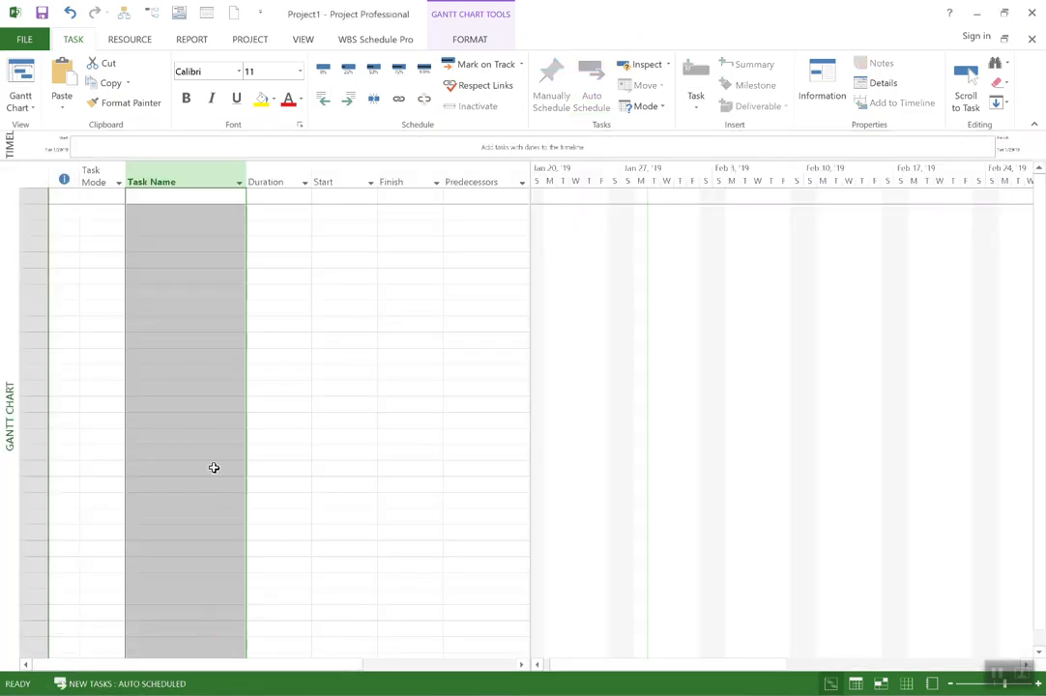
- Enter the four tasks CONCEPCAO, DESIGN, CONSTRUCAO and TESTES in the task list
{"action": "left_click", "coordinate": [199, 201]}
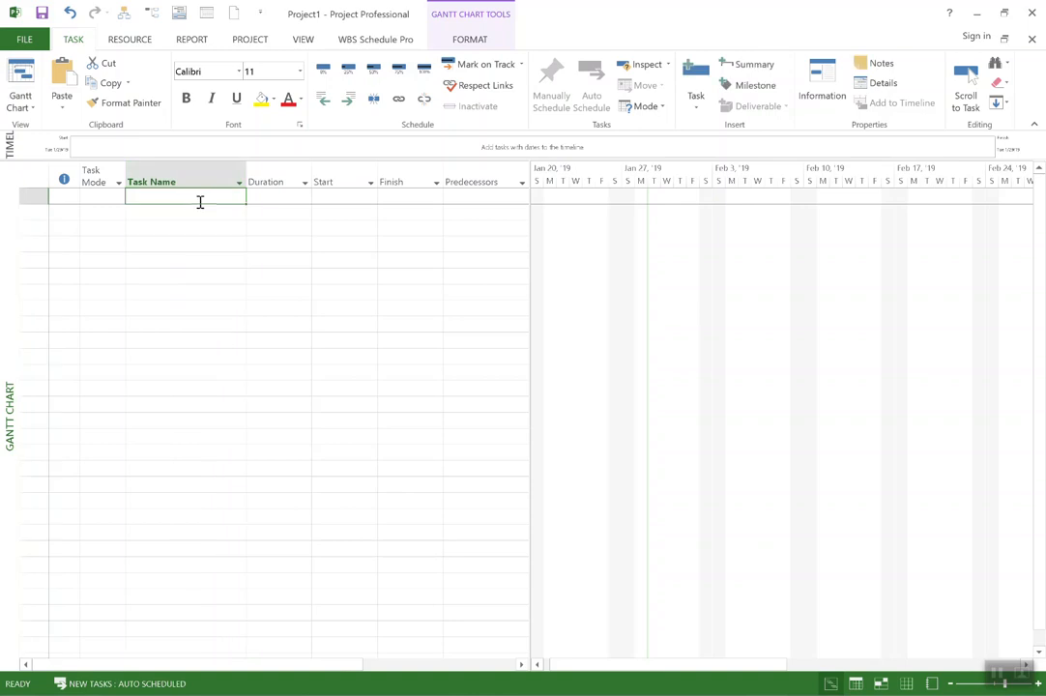
{"action": "type", "text": "CONCEPCAO"}
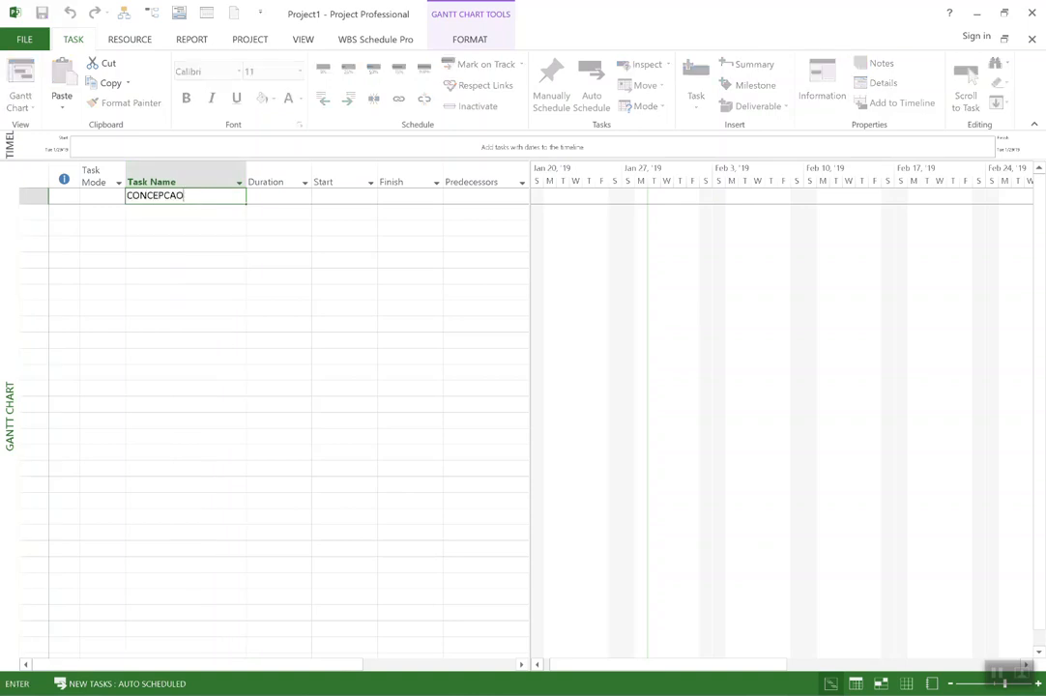
{"action": "key", "text": "Return"}
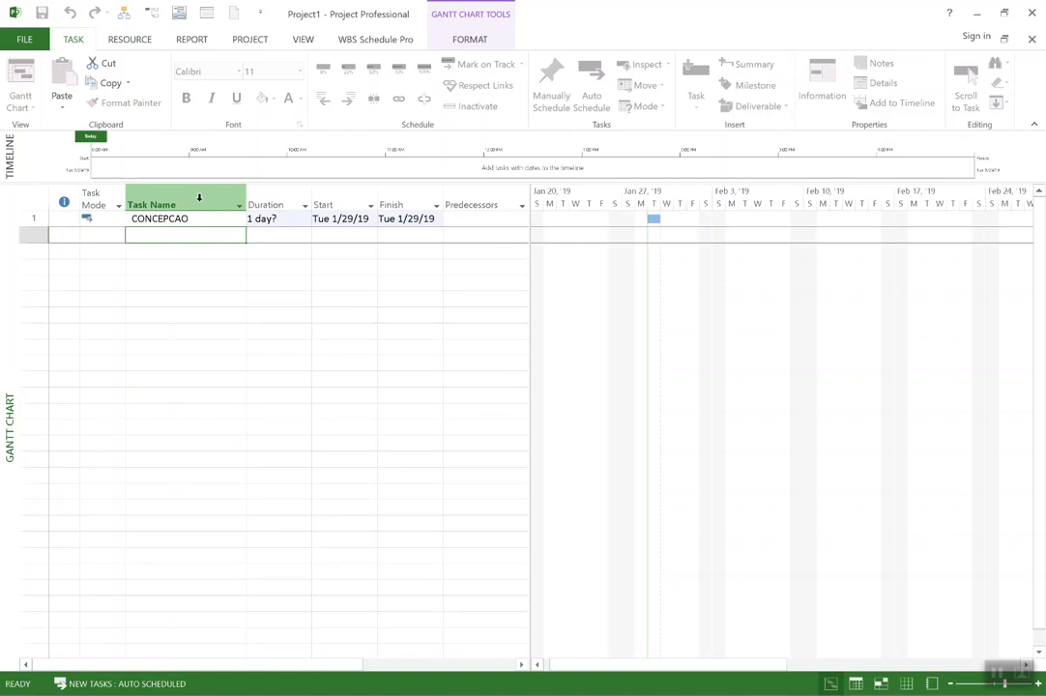
{"action": "type", "text": "DESIGN"}
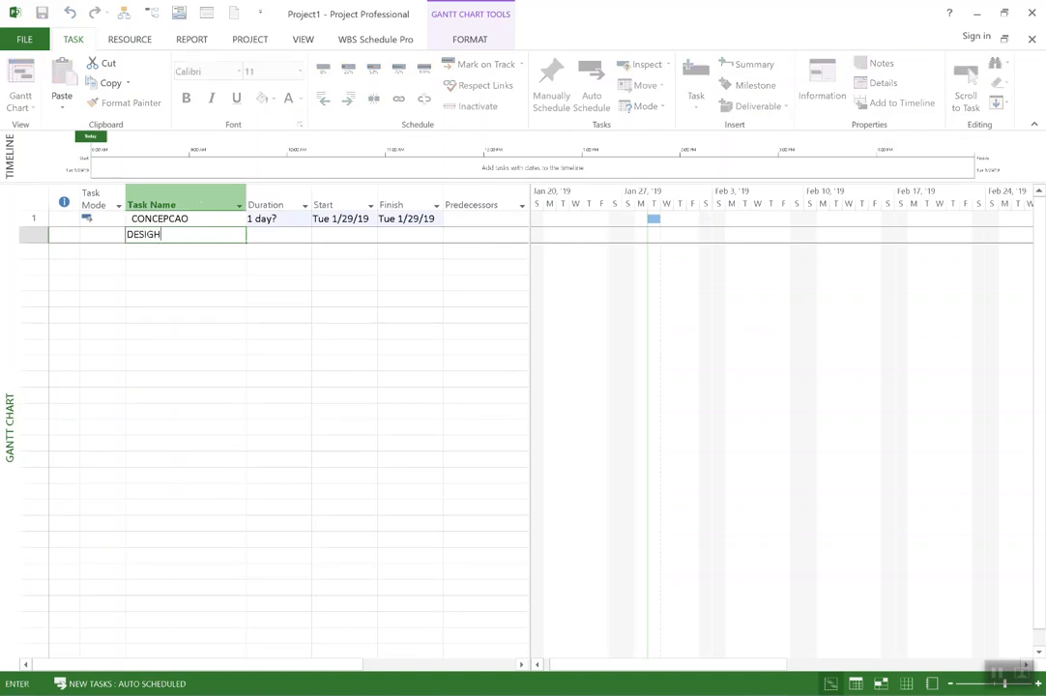
{"action": "key", "text": "Return"}
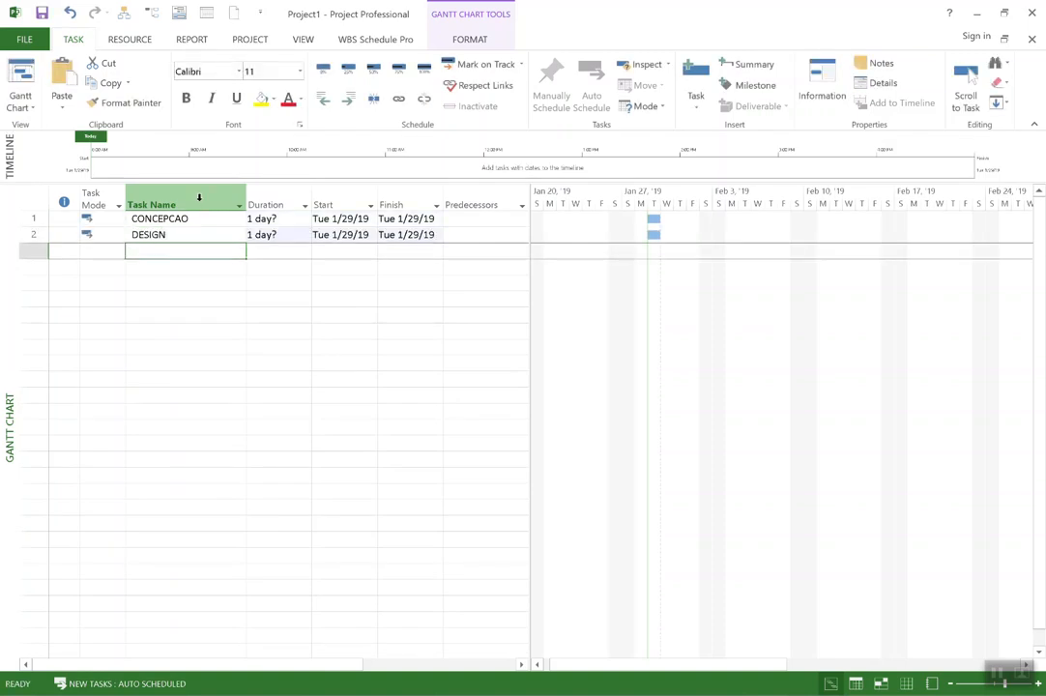
{"action": "type", "text": "CONSTRUCAO"}
{"action": "key", "text": "Return"}
{"action": "type", "text": "TESTES"}
{"action": "key", "text": "Return"}
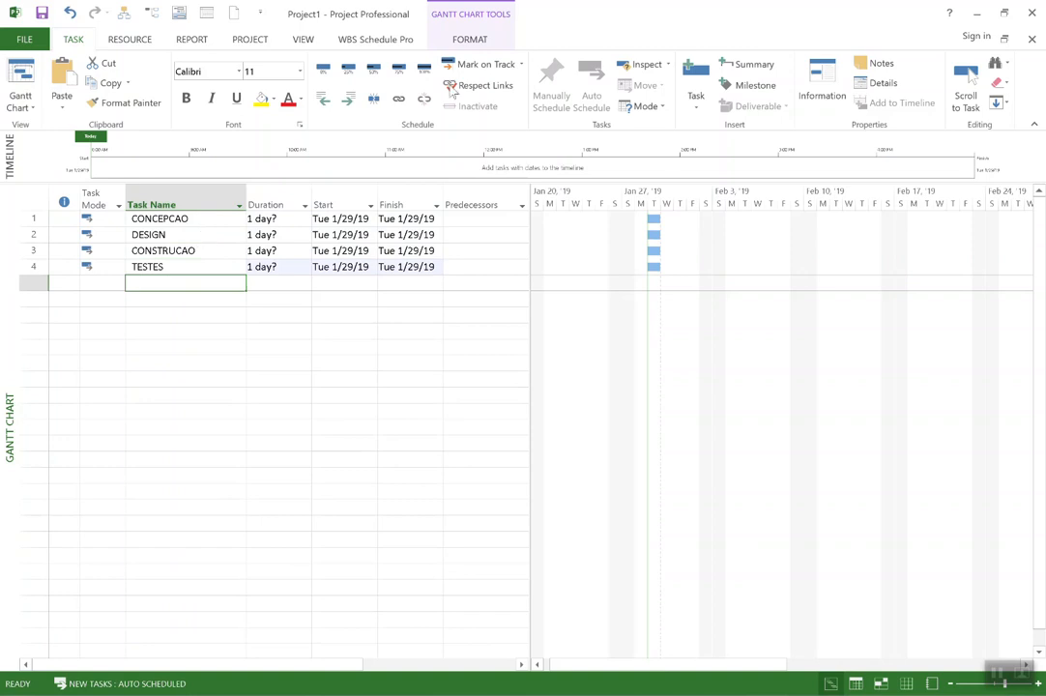
- Show outline numbers and the project summary task in the task list
{"action": "left_click", "coordinate": [484, 40]}
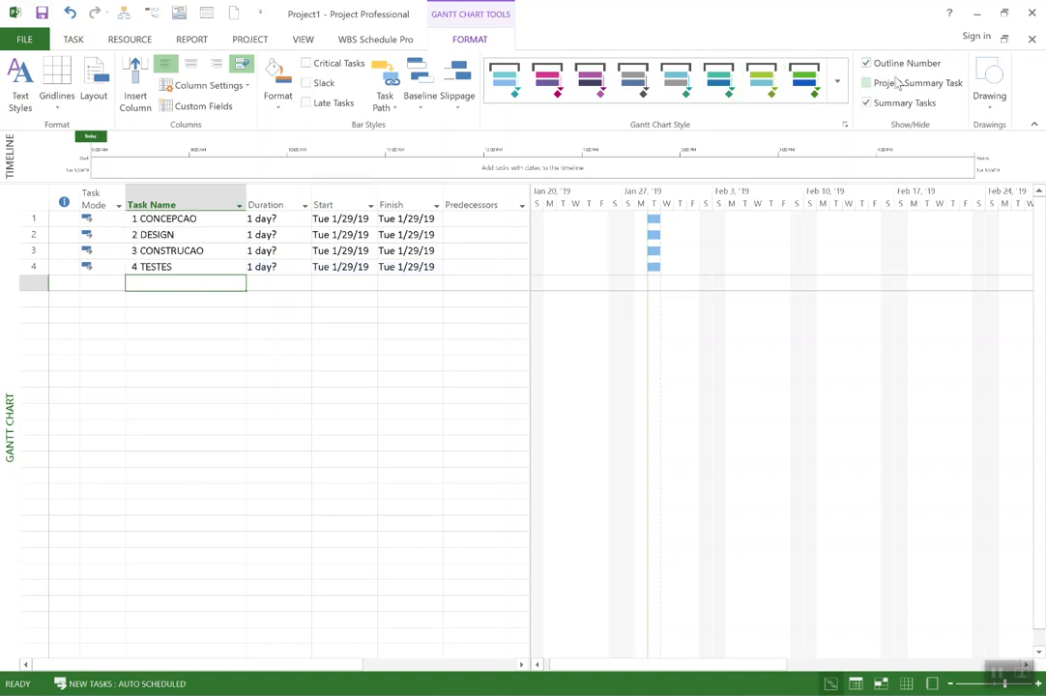
{"action": "left_click", "coordinate": [898, 86]}
- Rename the project summary task to "PROJETO - TREINAMENTO MICROSOFT PROJECT"
{"action": "left_click", "coordinate": [175, 219]}
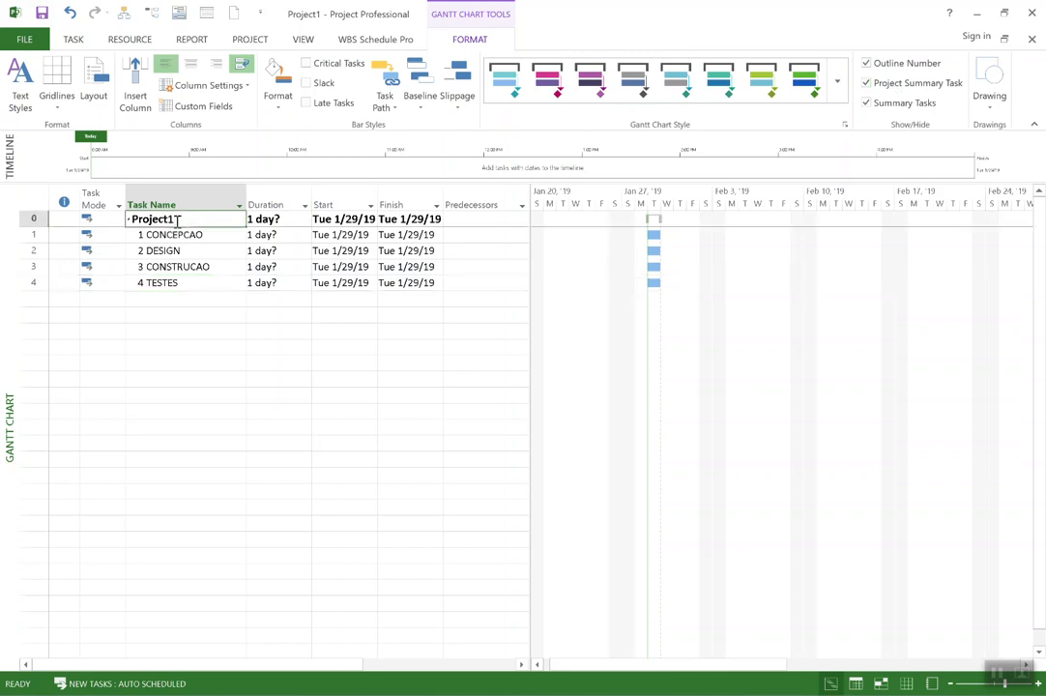
{"action": "double_click", "coordinate": [177, 223]}
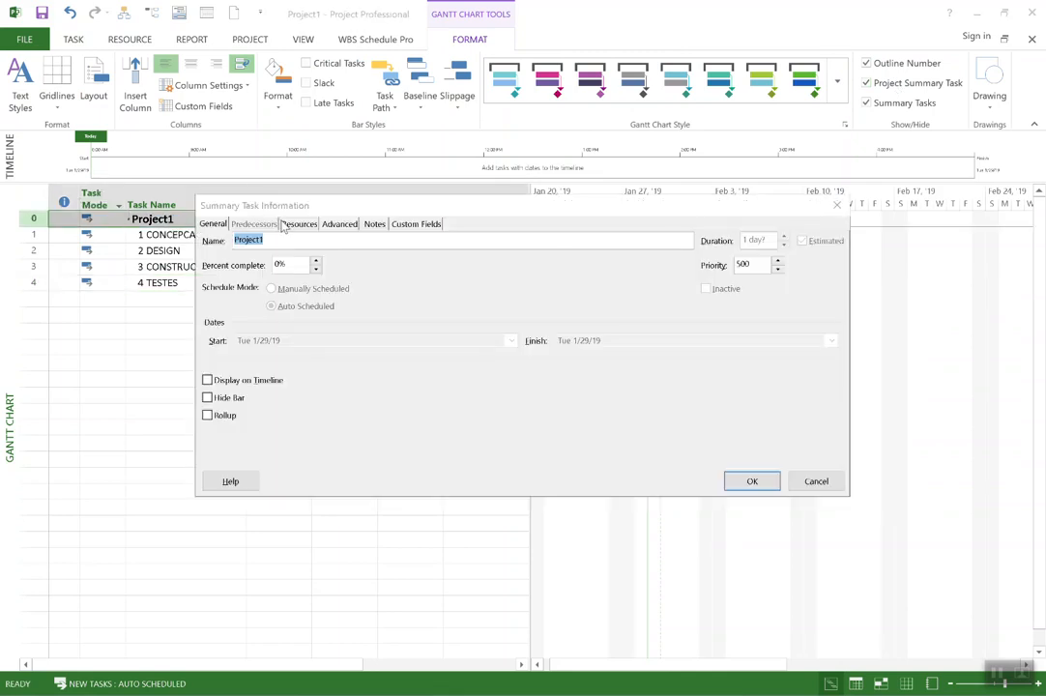
{"action": "type", "text": "P"}
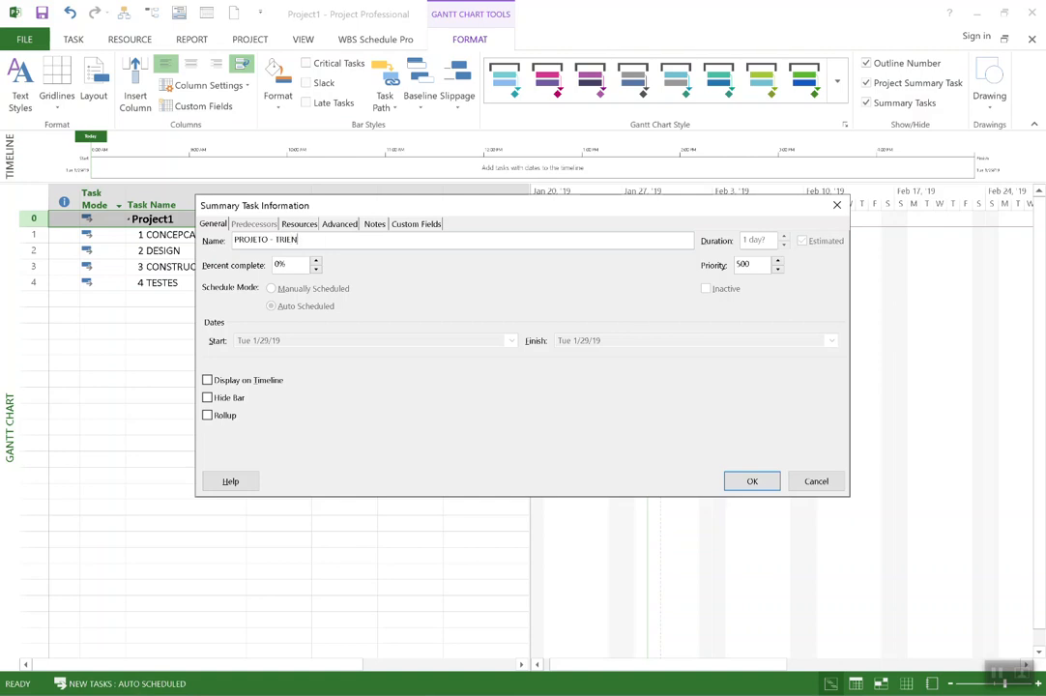
{"action": "type", "text": "ROJETO - TREINAMENTO MICROSOFT PROJEC"}
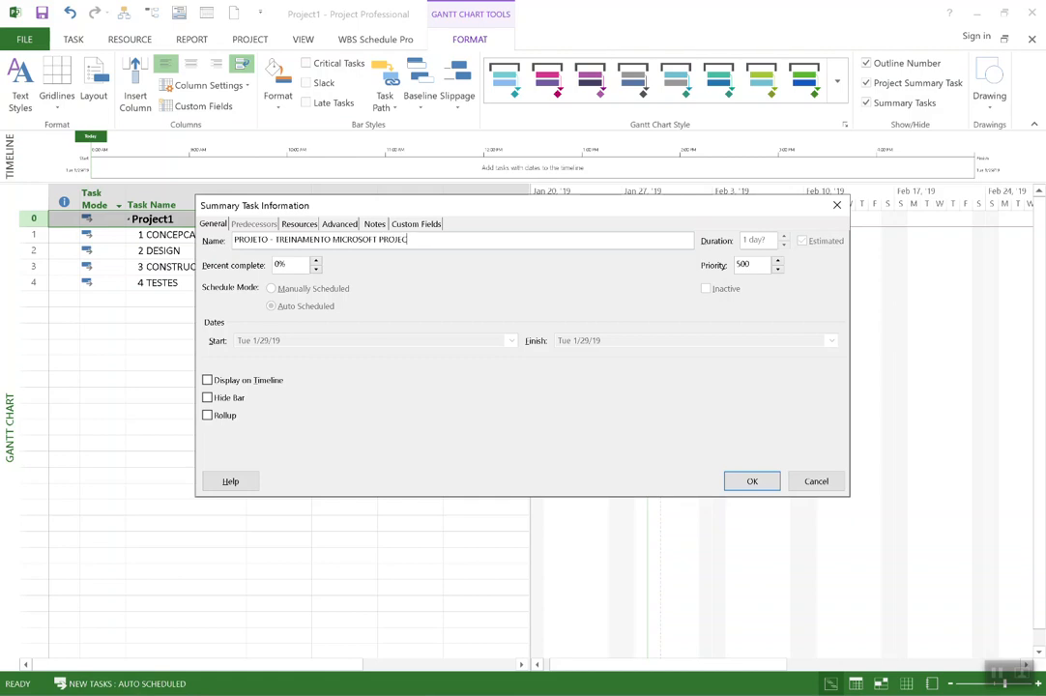
{"action": "type", "text": "T"}
{"action": "key", "text": "Return"}
- Widen the Task Name column to fit the project name on one line and set the chart divider beside the Duration column
{"action": "left_click_drag", "start_coordinate": [246, 203], "coordinate": [331, 201]}
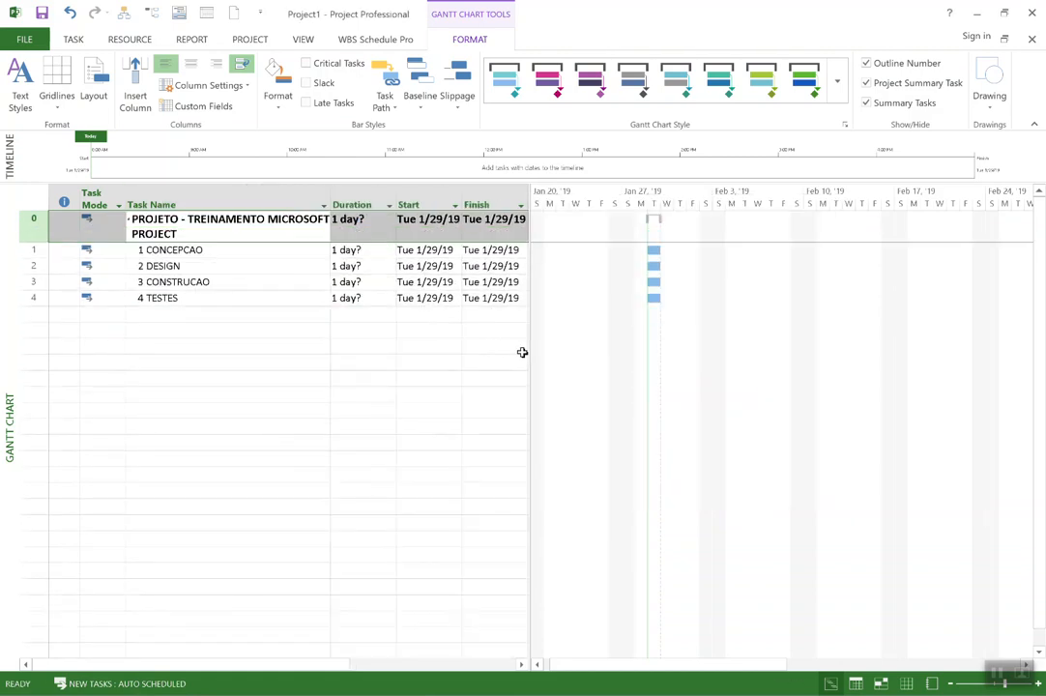
{"action": "left_click_drag", "start_coordinate": [530, 353], "coordinate": [606, 340]}
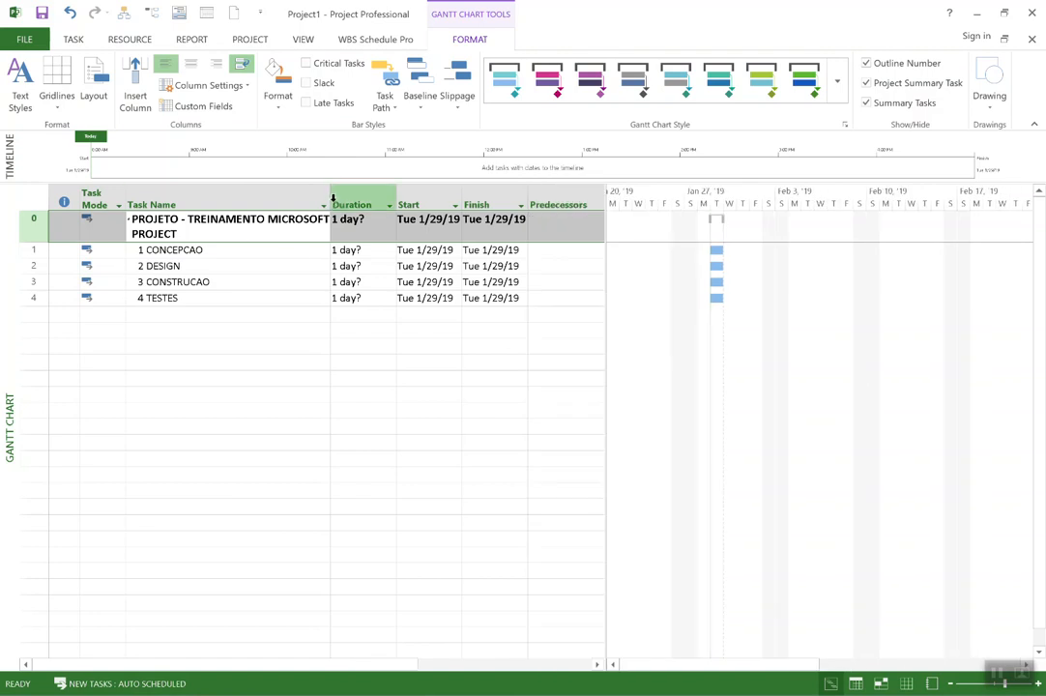
{"action": "left_click_drag", "start_coordinate": [332, 202], "coordinate": [420, 200]}
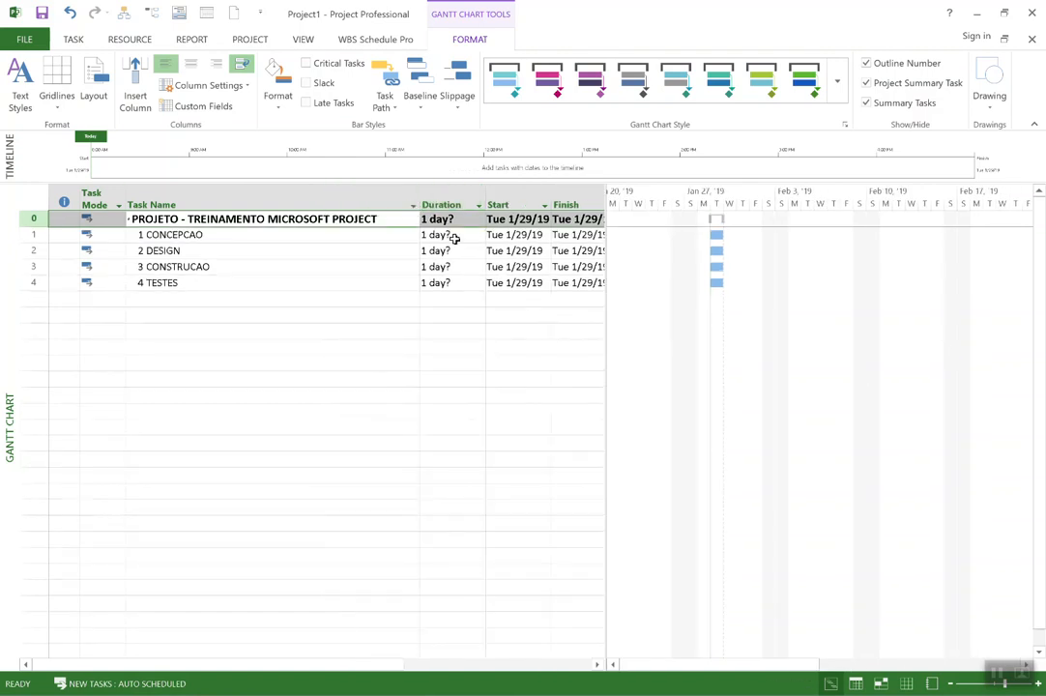
{"action": "left_click_drag", "start_coordinate": [605, 297], "coordinate": [473, 301]}
- Insert two rows above DESIGN and name the new tasks "Ementa" and "Estudo de Mercado"
{"action": "left_click", "coordinate": [206, 251]}
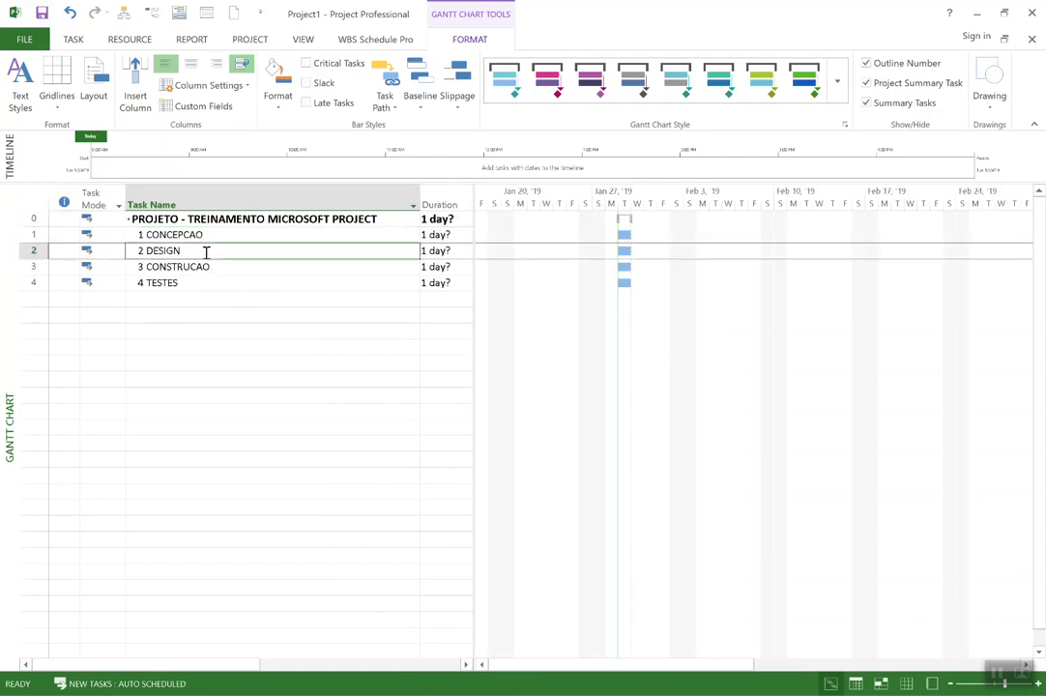
{"action": "key", "text": "Insert"}
{"action": "key", "text": "Insert"}
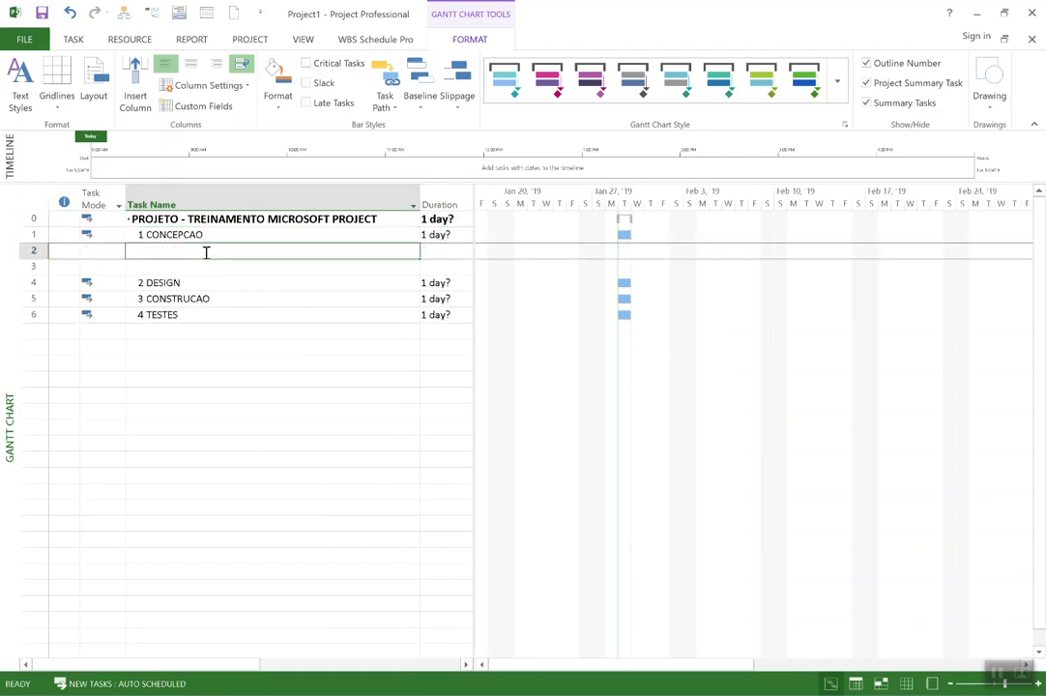
{"action": "type", "text": "Ementa"}
{"action": "key", "text": "Return"}
{"action": "type", "text": "Est"}
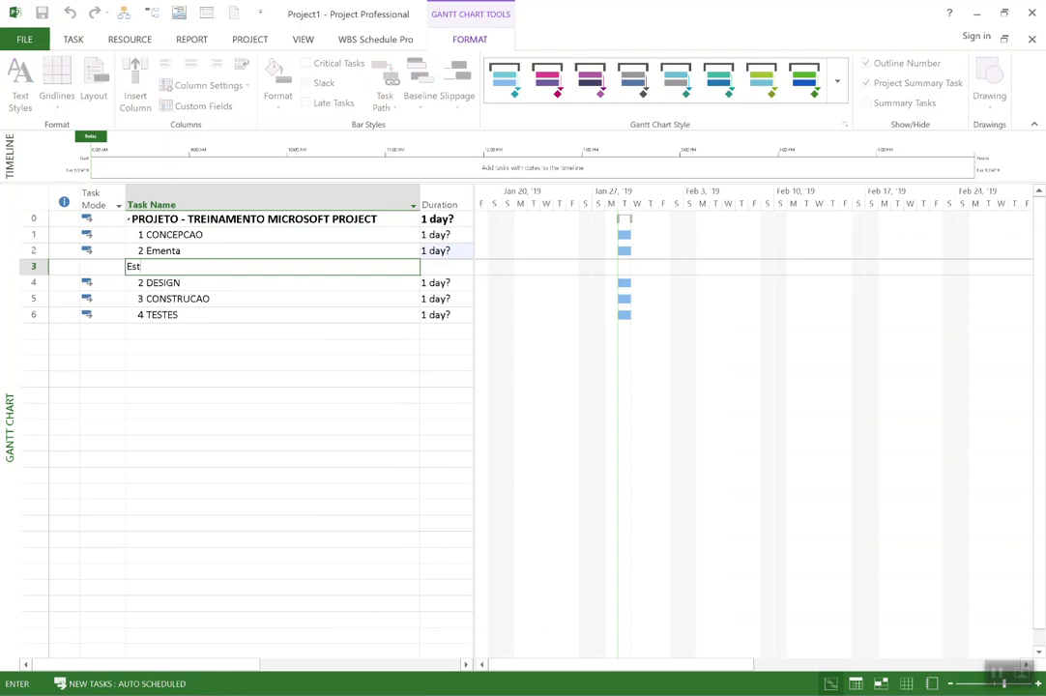
{"action": "type", "text": "udo de Mercado"}
{"action": "key", "text": "Return"}
- Indent the "Ementa" and "Estudo de Mercado" tasks as subtasks of CONCEPCAO
{"action": "left_click", "coordinate": [206, 252]}
{"action": "key", "text": "shift+Down"}
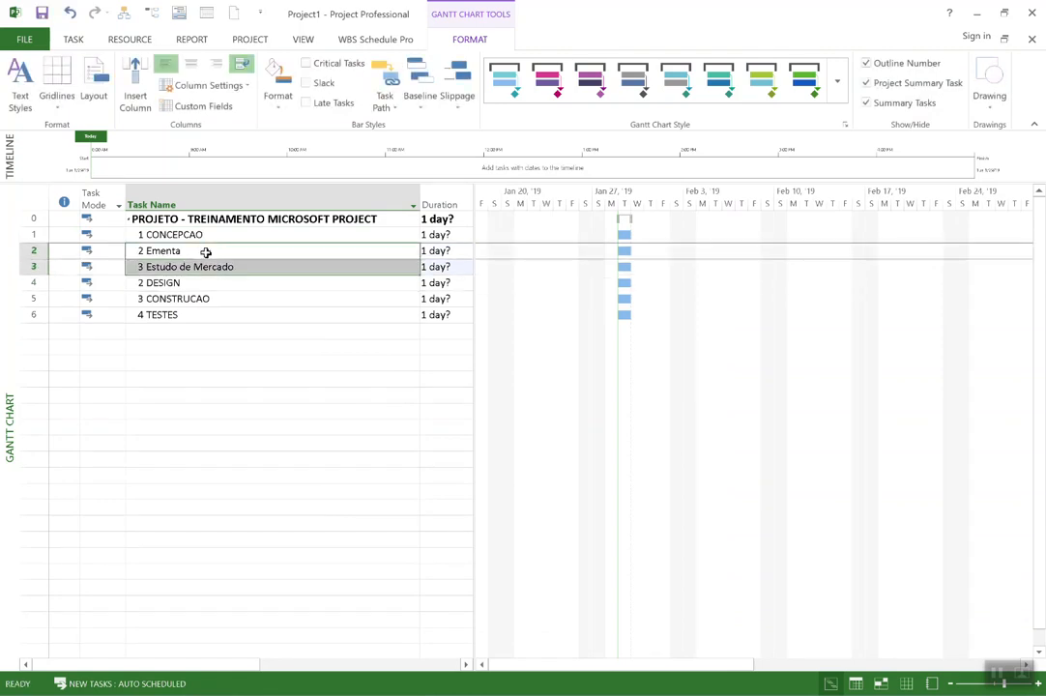
{"action": "key", "text": "alt+shift+Right"}
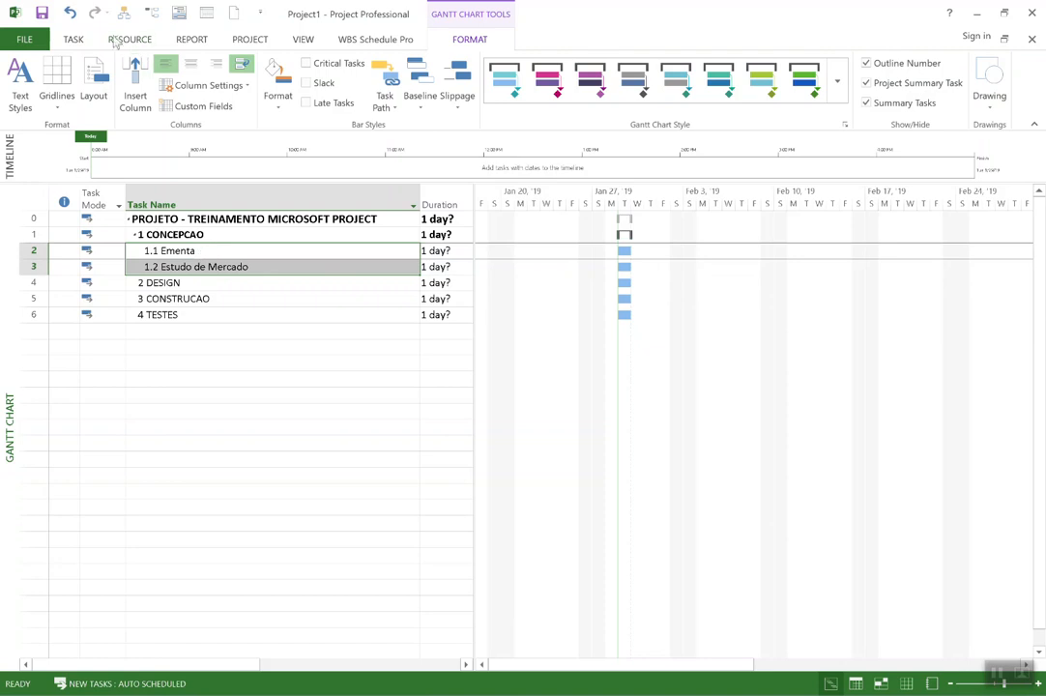
{"action": "left_click", "coordinate": [74, 39]}
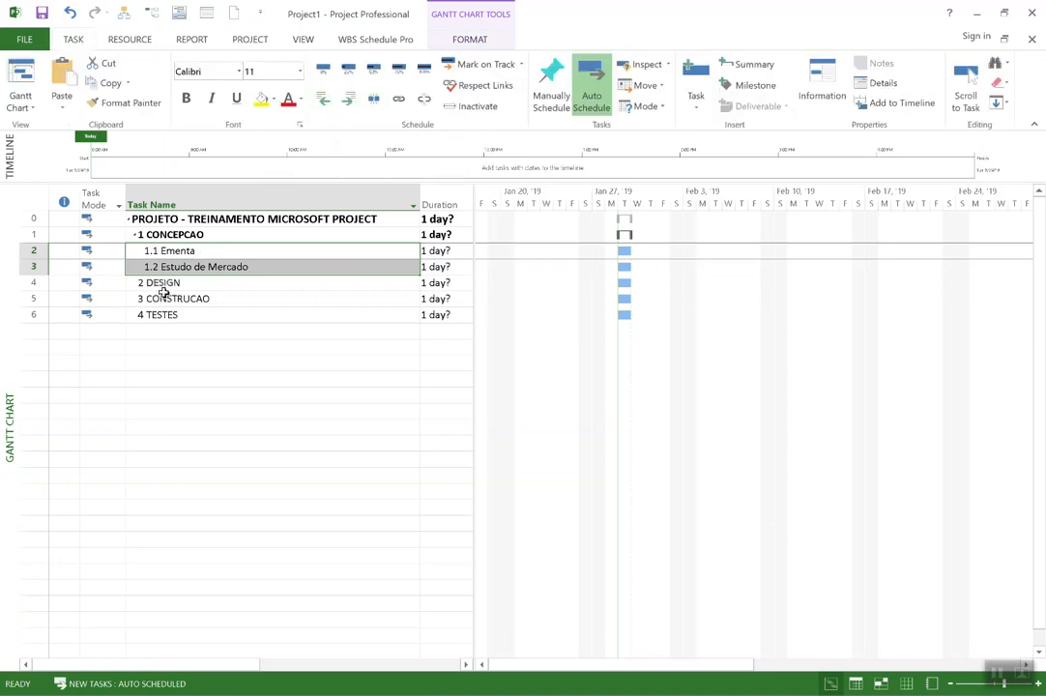
- Insert two rows above CONSTRUCAO and name the new tasks "Definir materiais" and "Escolher cores"
{"action": "left_click", "coordinate": [265, 299]}
{"action": "key", "text": "Insert"}
{"action": "key", "text": "Insert"}
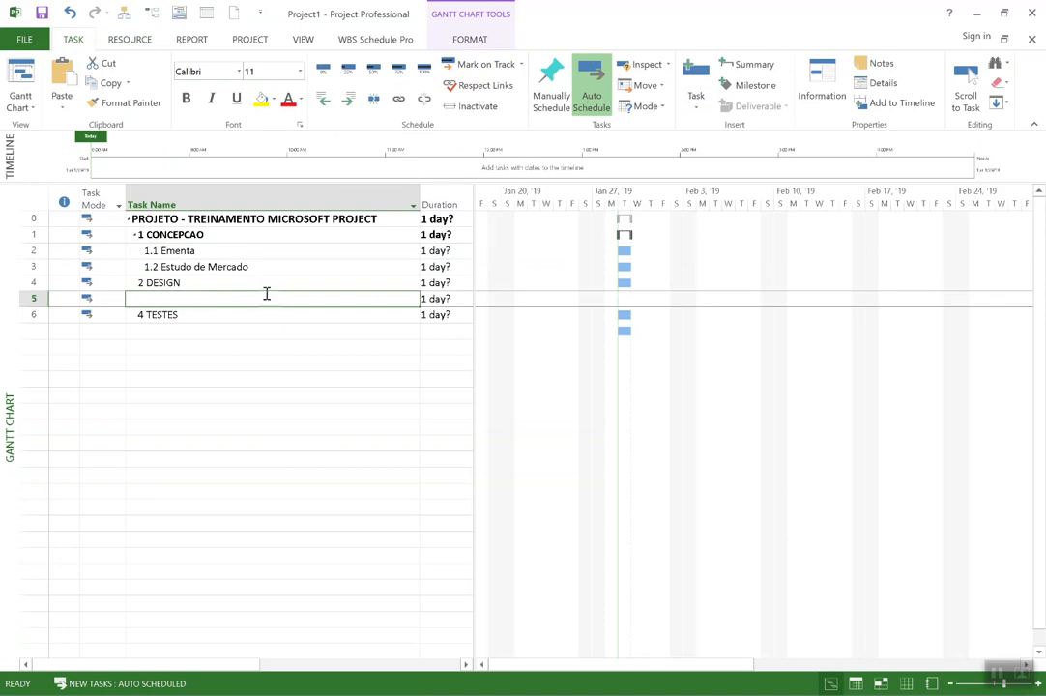
{"action": "type", "text": "Defin"}
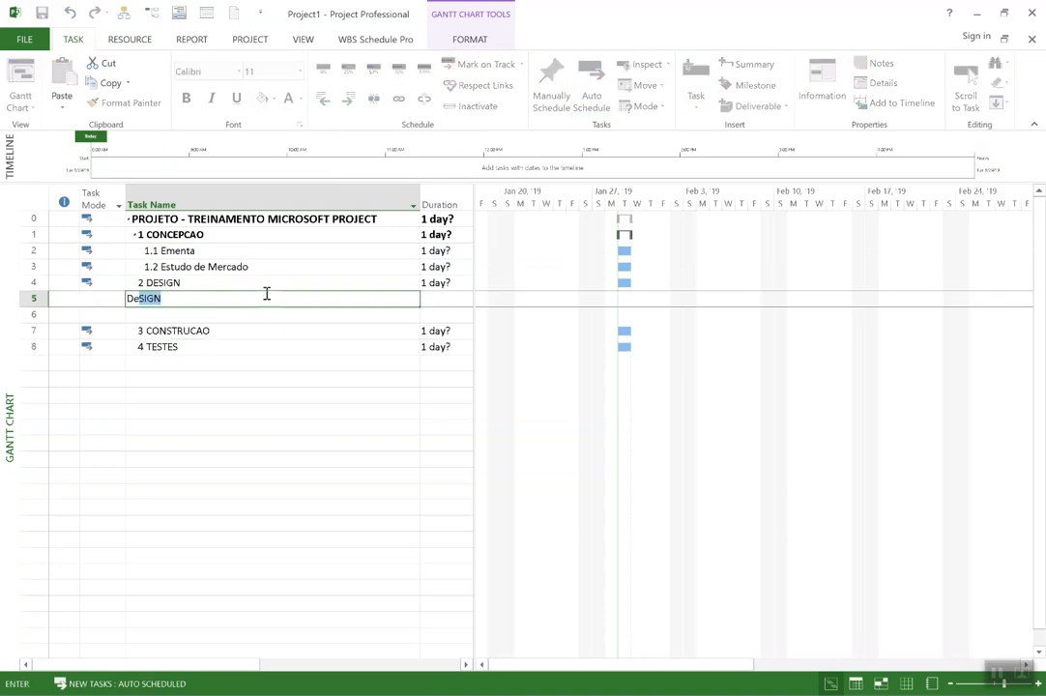
{"action": "key", "text": "BackSpace"}
{"action": "type", "text": "ir materials"}
{"action": "key", "text": "Return"}
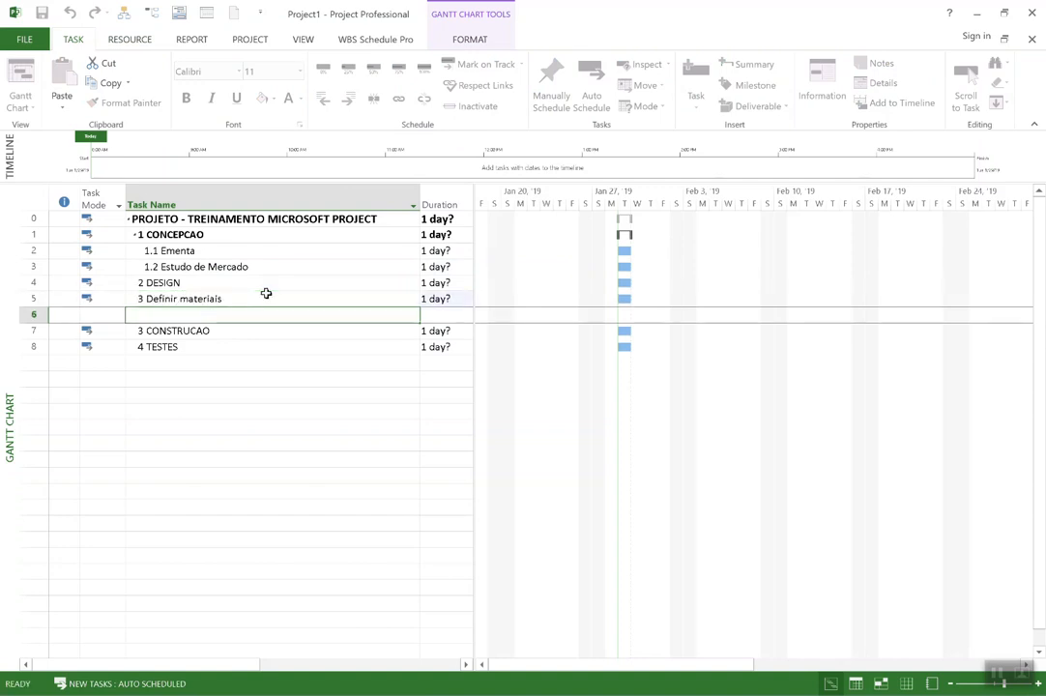
{"action": "type", "text": "Escolher cores"}
{"action": "key", "text": "Return"}
- Indent "Definir materiais" and "Escolher cores" as subtasks of DESIGN
{"action": "left_click", "coordinate": [266, 293]}
{"action": "key", "text": "shift+Down"}
{"action": "key", "text": "alt+shift+Right"}
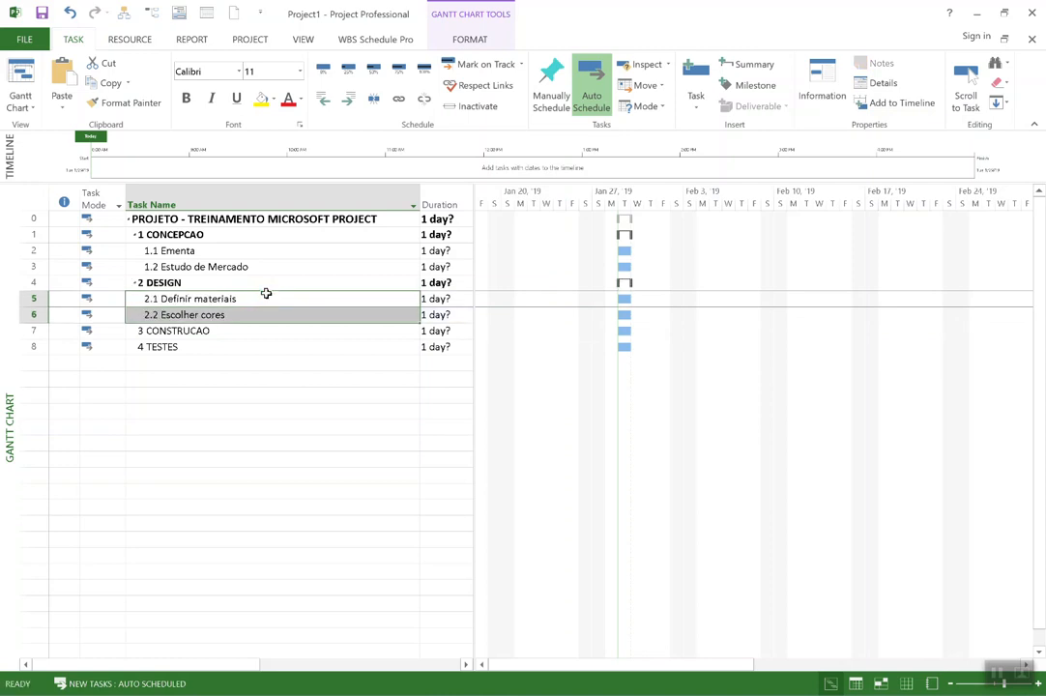
- Insert three rows above TESTES and name the first two tasks "Elaborar apostila" and "Criar slides"
{"action": "key", "text": "Down"}
{"action": "key", "text": "Down"}
{"action": "key", "text": "Insert"}
{"action": "key", "text": "Insert"}
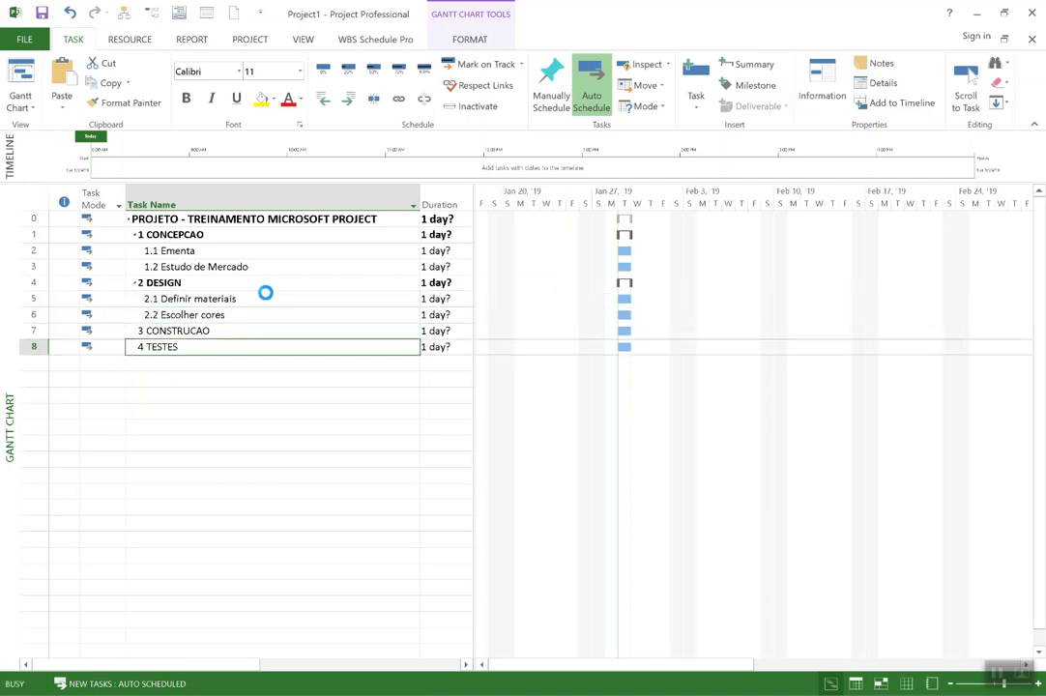
{"action": "key", "text": "Insert"}
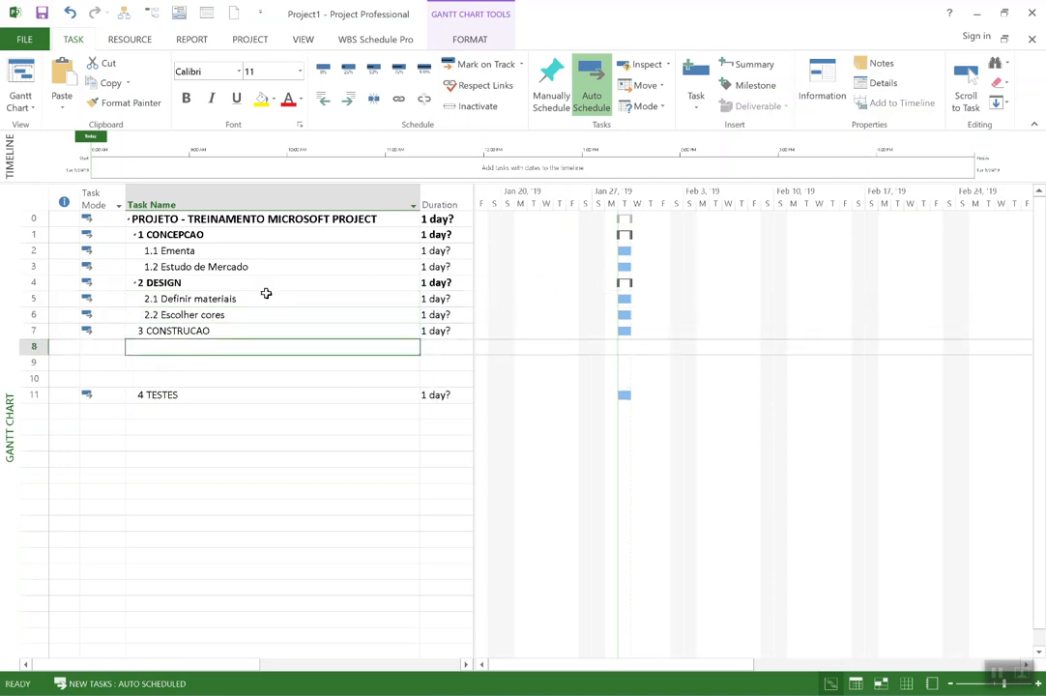
{"action": "type", "text": "Elaborar apostila"}
{"action": "key", "text": "Return"}
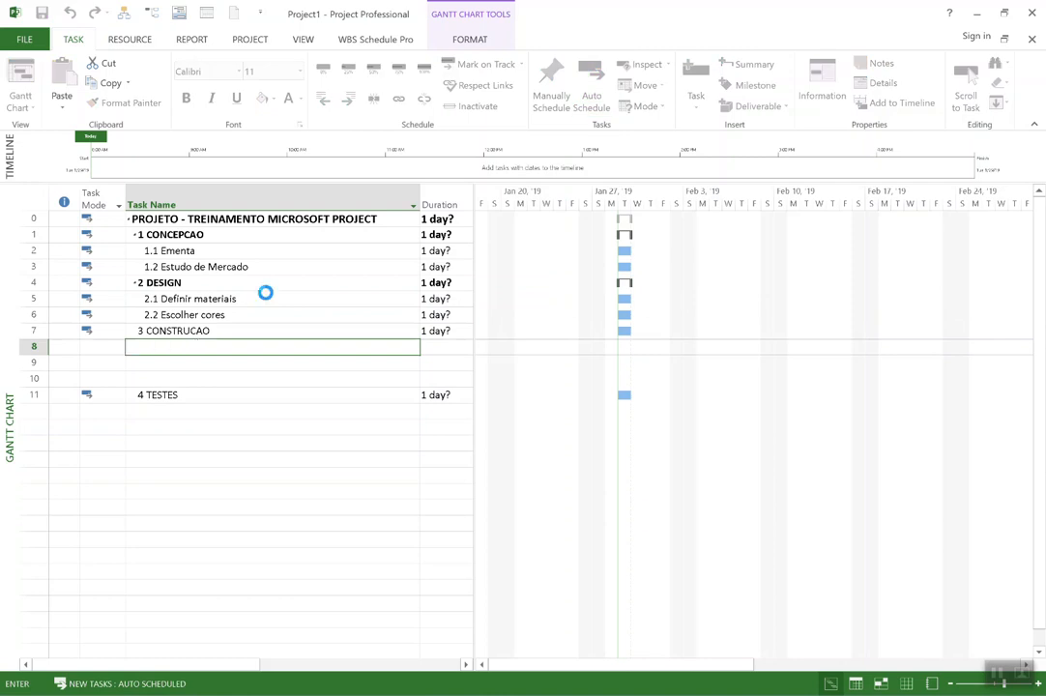
{"action": "type", "text": "Criar slides"}
{"action": "key", "text": "Return"}
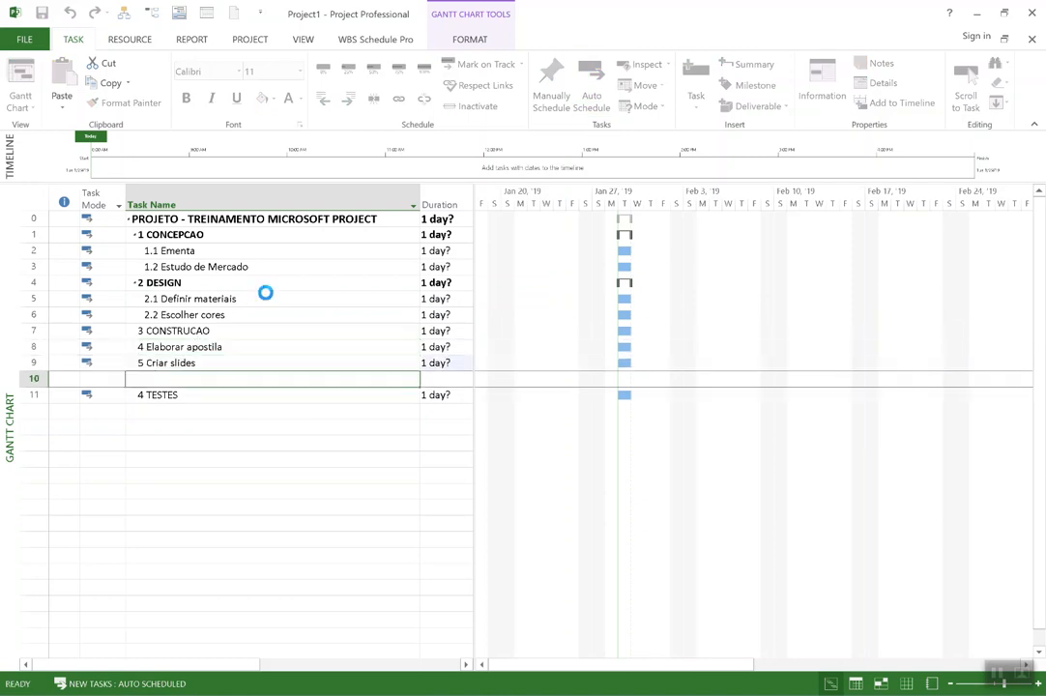
- Indent "Elaborar apostila" and "Criar slides" as subtasks of CONSTRUCAO
{"action": "key", "text": "Up"}
{"action": "key", "text": "shift+Up"}
{"action": "key", "text": "alt+shift+Right"}
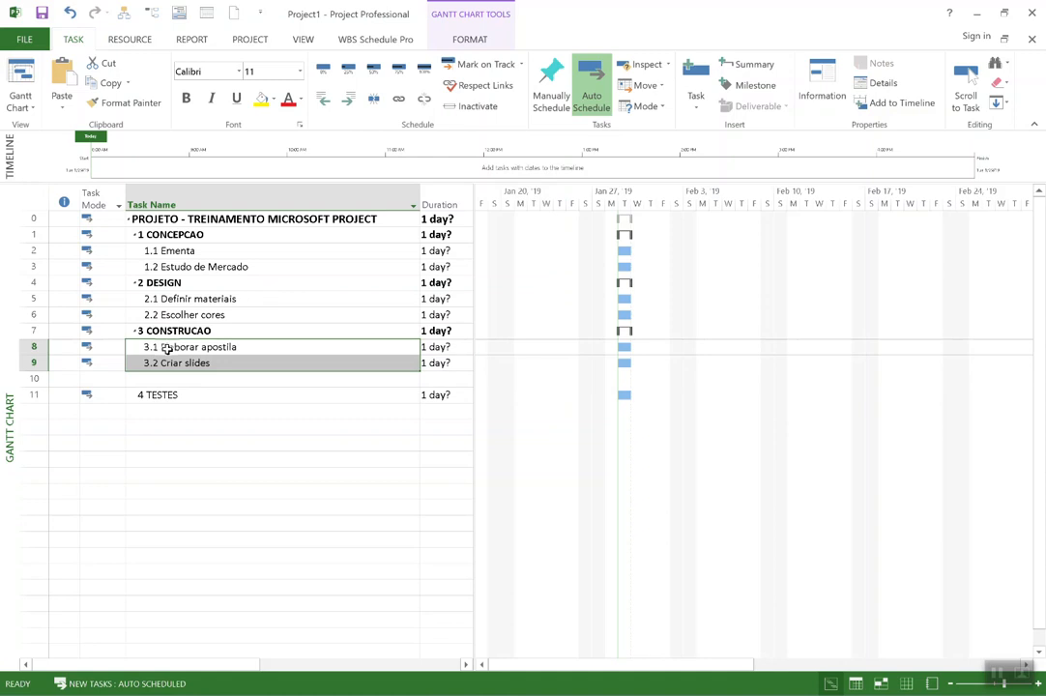
- Delete the empty task row between "Criar slides" and TESTES
{"action": "left_click", "coordinate": [32, 378]}
{"action": "right_click", "coordinate": [37, 379]}
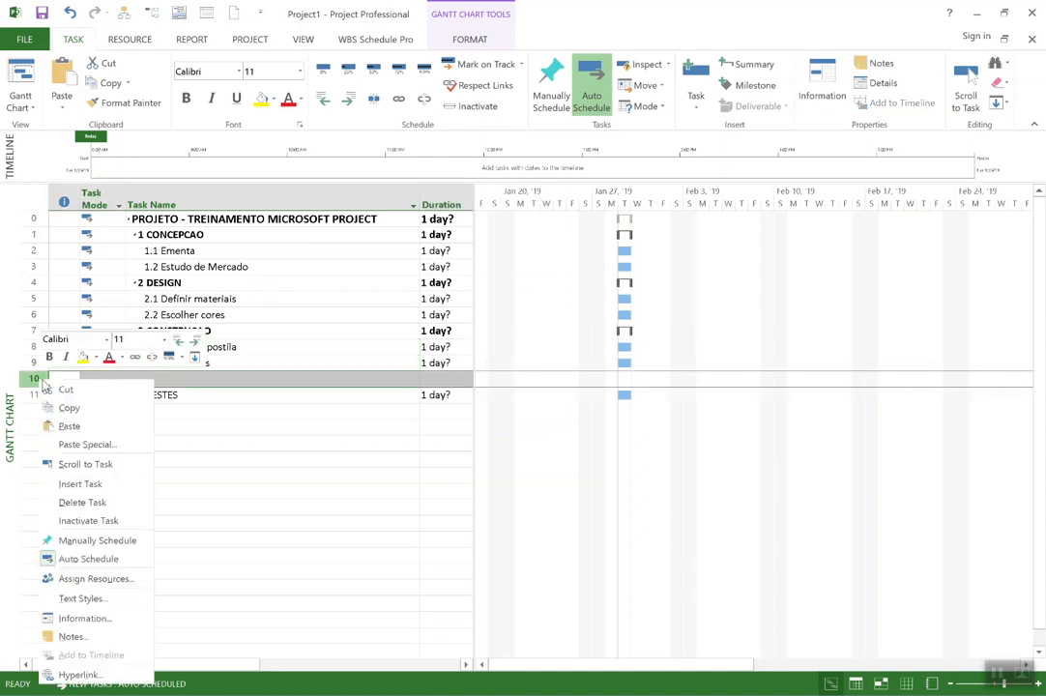
{"action": "left_click", "coordinate": [82, 501]}
- Add a task named "Realizar piloto-turma 1" below TESTES and indent it as its subtask
{"action": "left_click", "coordinate": [215, 395]}
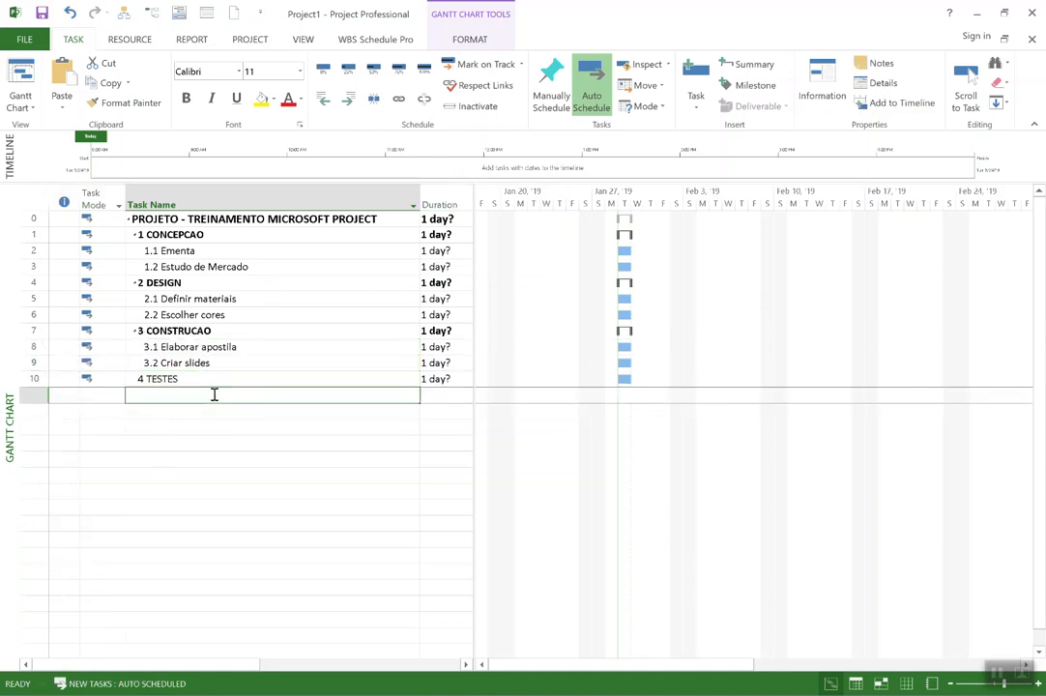
{"action": "type", "text": "Realizar pi"}
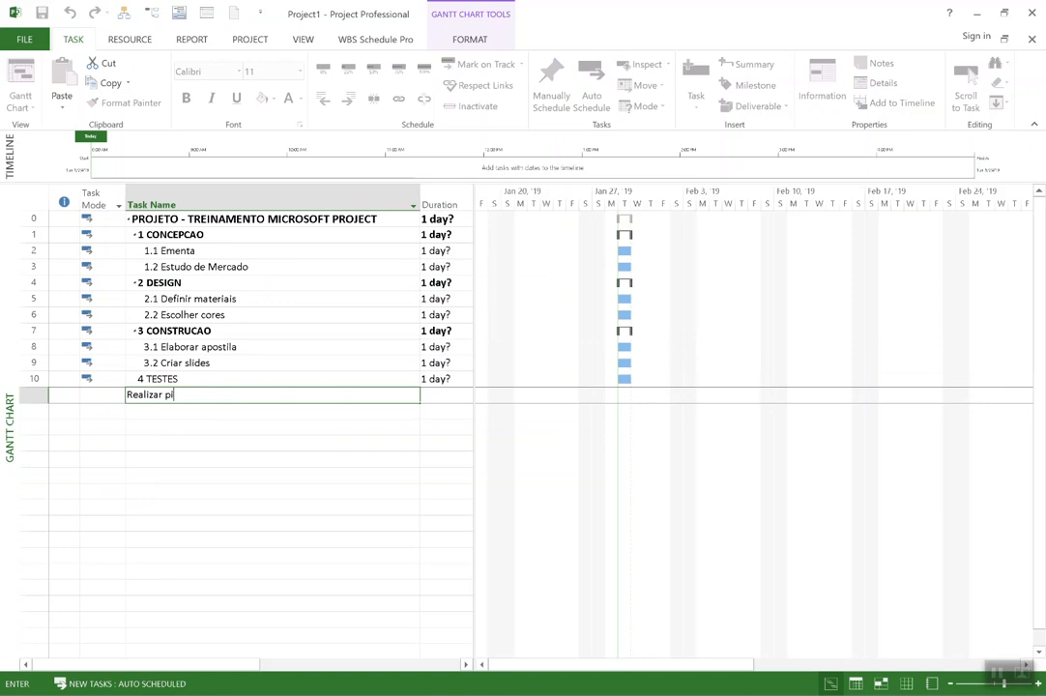
{"action": "type", "text": "loto-turma 1"}
{"action": "key", "text": "Return"}
{"action": "left_click", "coordinate": [214, 395]}
{"action": "key", "text": "alt+shift+Right"}
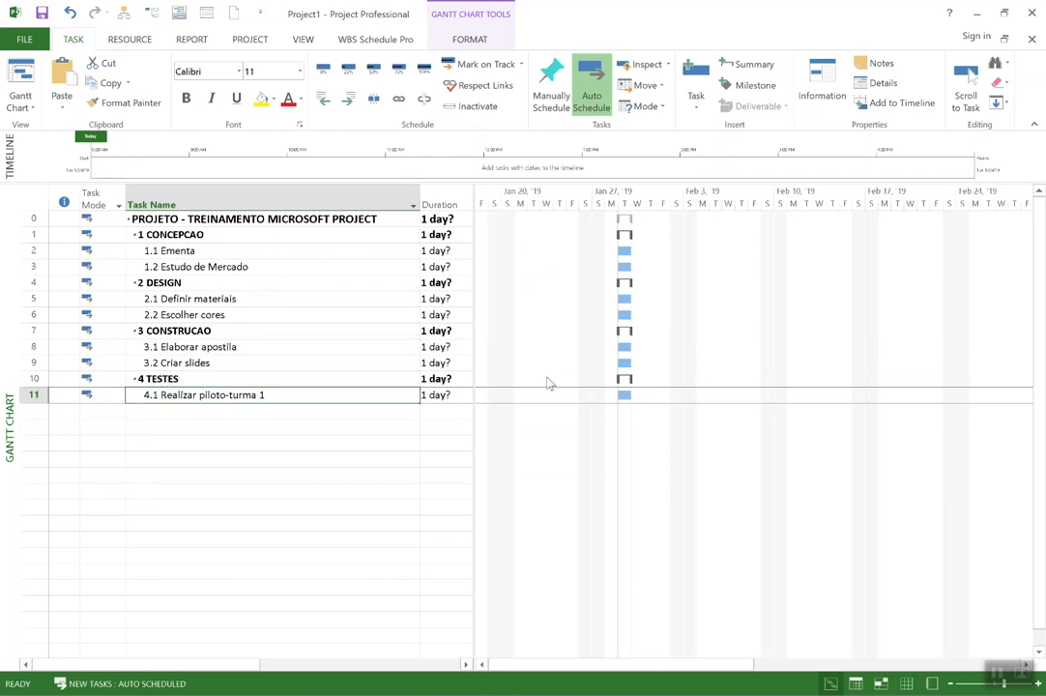
- Capture the screen in Snip & Sketch, mark the circled task list by hand as "1 EAP" with a check mark, and discard the snip
{"action": "key", "text": "super+F19"}
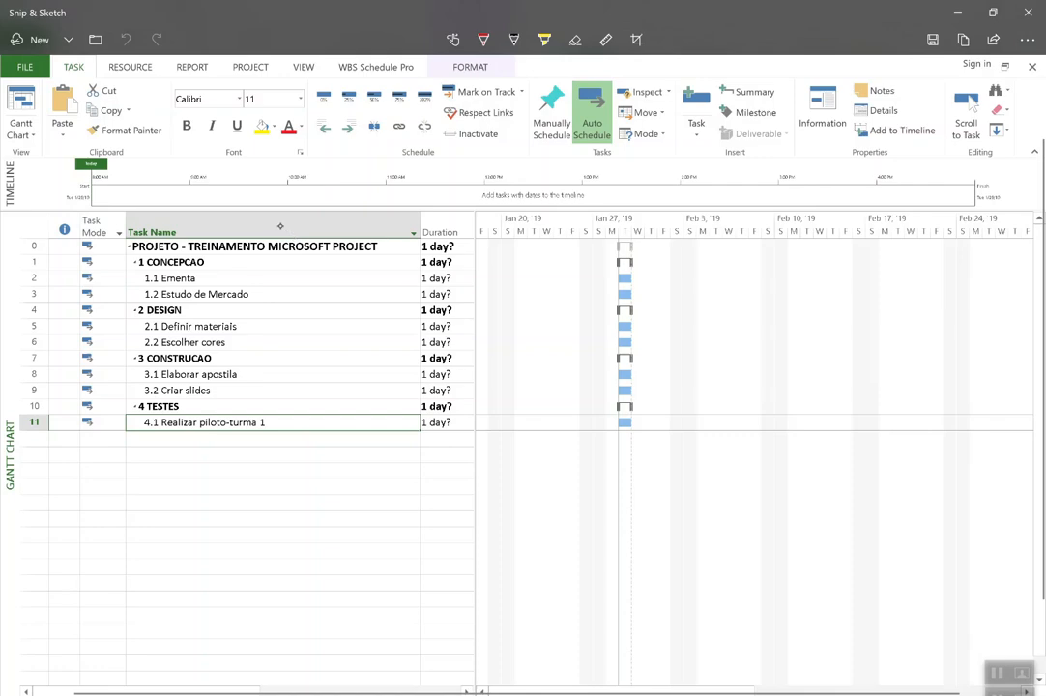
{"action": "mouse_move", "coordinate": [140, 246]}
{"action": "left_mouse_down"}
{"action": "mouse_move", "coordinate": [425, 237]}
{"action": "mouse_move", "coordinate": [203, 215]}
{"action": "left_mouse_up"}
{"action": "left_click_drag", "start_coordinate": [384, 365], "coordinate": [551, 302]}
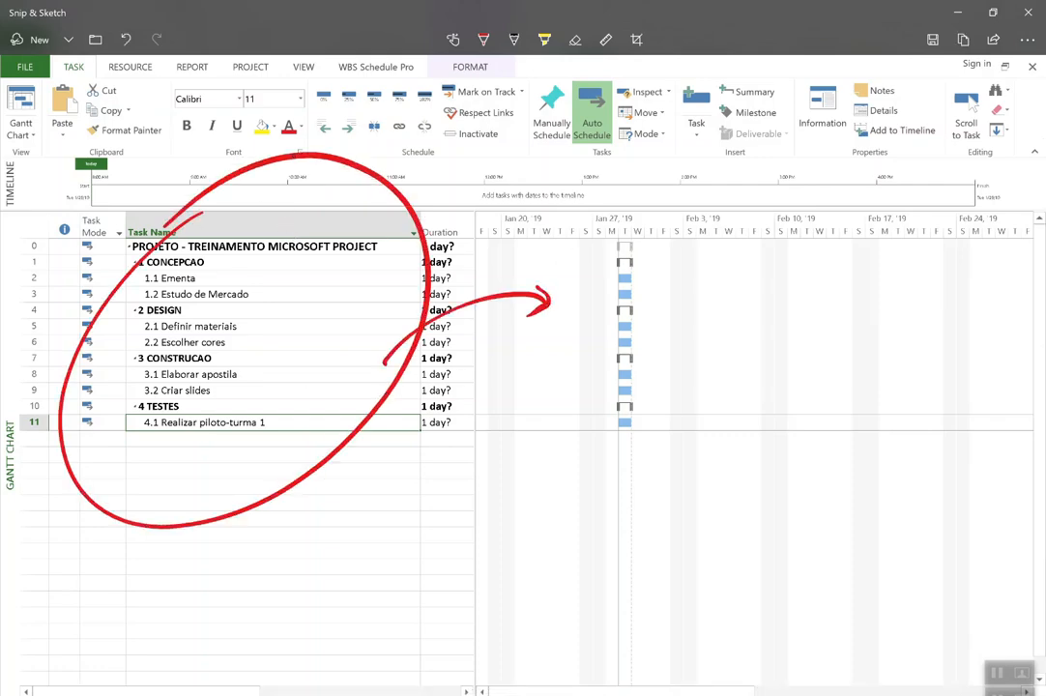
{"action": "left_click_drag", "start_coordinate": [313, 500], "coordinate": [332, 526]}
{"action": "mouse_move", "coordinate": [312, 480]}
{"action": "left_mouse_down"}
{"action": "mouse_move", "coordinate": [290, 566]}
{"action": "mouse_move", "coordinate": [290, 514]}
{"action": "left_mouse_up"}
{"action": "left_click_drag", "start_coordinate": [488, 471], "coordinate": [465, 509]}
{"action": "left_click_drag", "start_coordinate": [438, 492], "coordinate": [529, 498]}
{"action": "left_click_drag", "start_coordinate": [504, 488], "coordinate": [590, 450]}
{"action": "left_click_drag", "start_coordinate": [669, 416], "coordinate": [948, 263]}
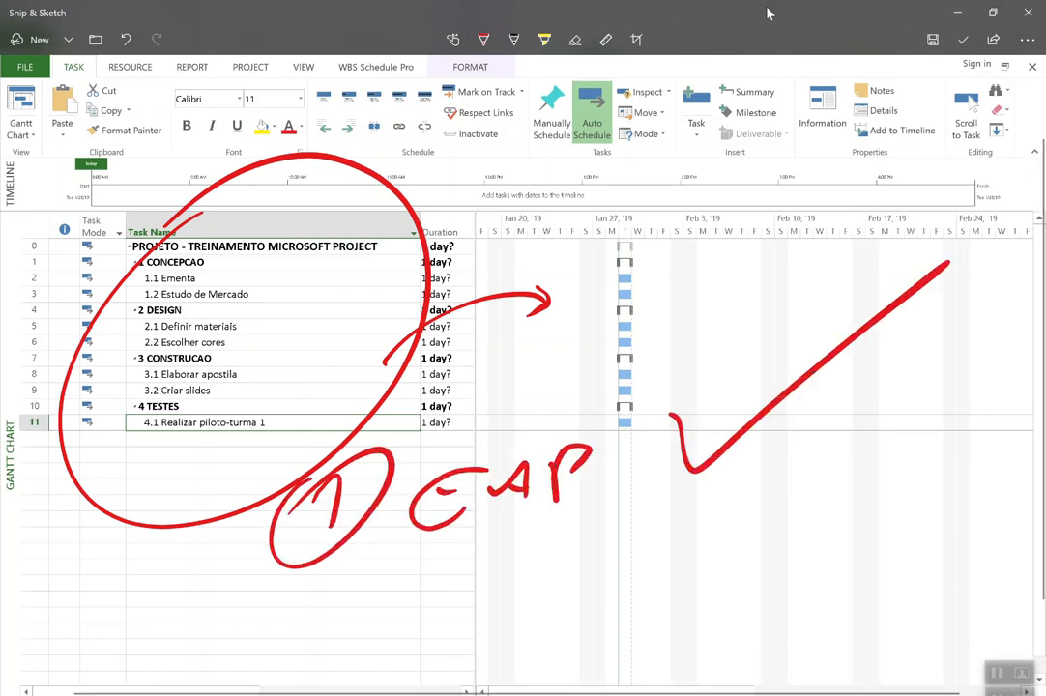
{"action": "left_click", "coordinate": [1026, 17]}
{"action": "left_click", "coordinate": [510, 385]}
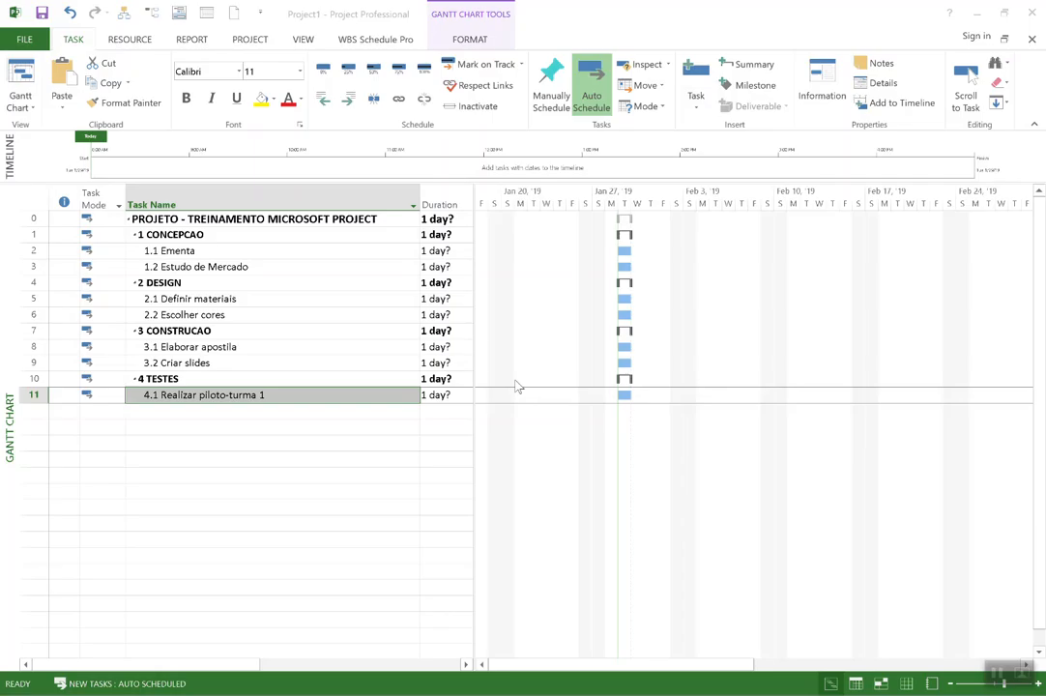
- Link the tasks on the Gantt chart so task 2 precedes 3 and 5, 3 precedes 6, 5 precedes 8, and 6, 8 and 9 precede 11
{"action": "left_click_drag", "start_coordinate": [624, 252], "coordinate": [638, 282]}
{"action": "left_click_drag", "start_coordinate": [626, 250], "coordinate": [663, 394]}
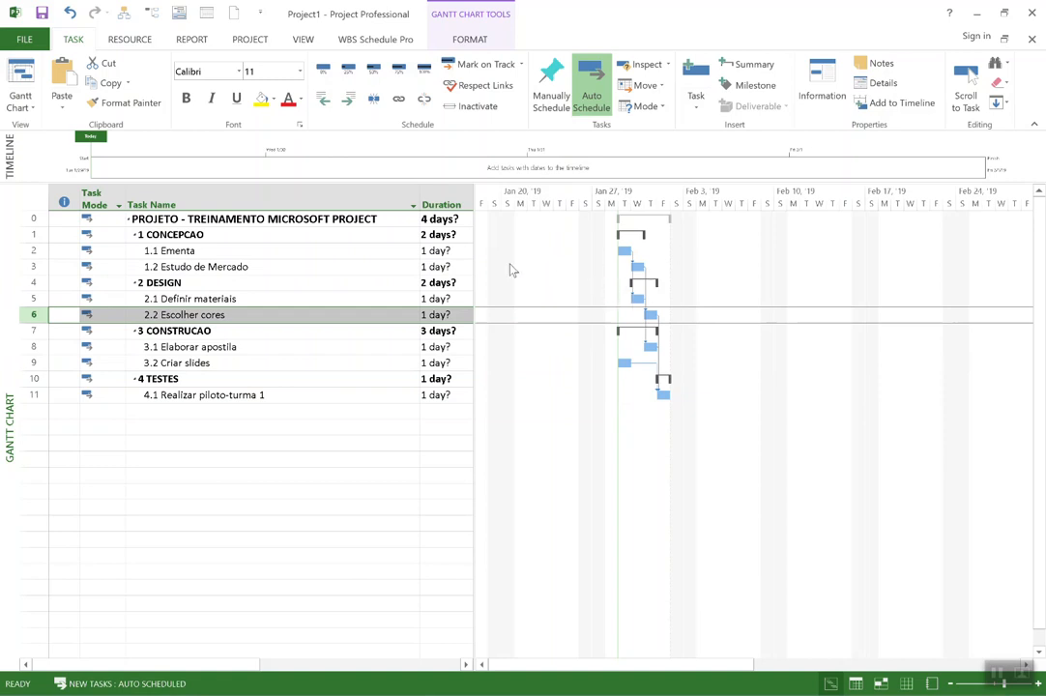
- Narrow the Task Name column and set durations: Ementa 5 days, Estudo de Mercado 3 days, Definir materiais 7 days, Escolher cores 9 days
{"action": "left_click_drag", "start_coordinate": [418, 204], "coordinate": [393, 204]}
{"action": "left_click", "coordinate": [421, 252]}
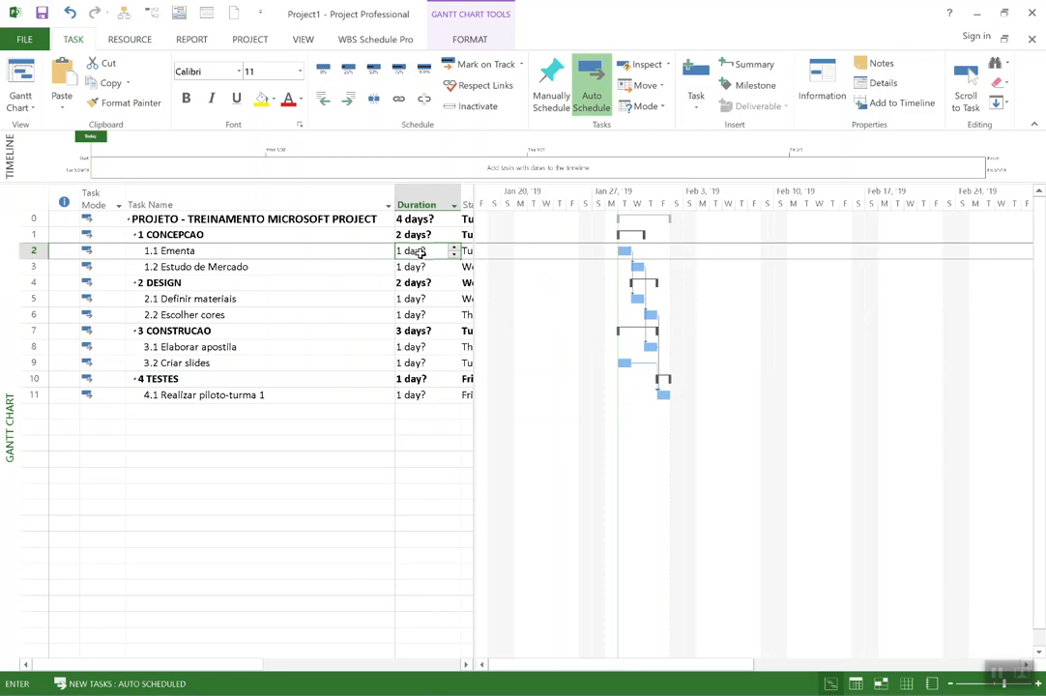
{"action": "type", "text": "5"}
{"action": "key", "text": "Return"}
{"action": "type", "text": "3"}
{"action": "key", "text": "Return"}
{"action": "key", "text": "Return"}
{"action": "type", "text": "7"}
{"action": "key", "text": "Return"}
{"action": "type", "text": "9"}
{"action": "key", "text": "Return"}
{"action": "key", "text": "Return"}
- Set the duration of "Elaborar apostila" to 4 days and of "Criar slides" to 3 days
{"action": "type", "text": "4"}
{"action": "key", "text": "Return"}
{"action": "type", "text": "3"}
{"action": "key", "text": "Return"}
{"action": "key", "text": "Return"}
- Set the duration of "Realizar piloto-turma 1" to 4 days
{"action": "type", "text": "65"}
{"action": "key", "text": "Return"}
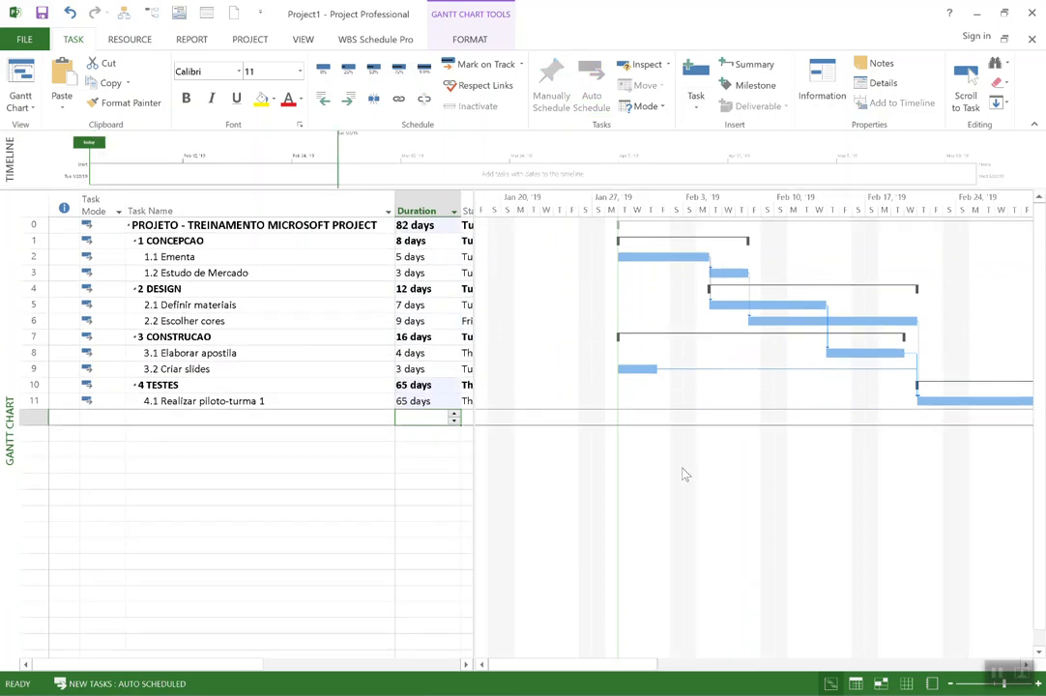
{"action": "left_click", "coordinate": [438, 400]}
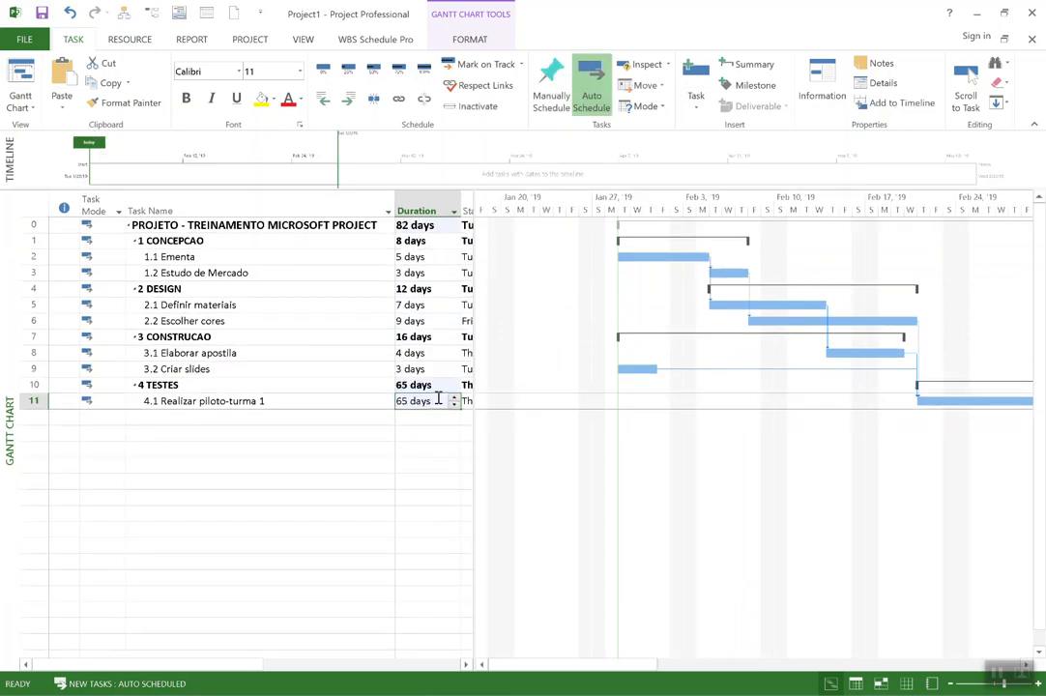
{"action": "left_click", "coordinate": [437, 397]}
{"action": "type", "text": "4"}
{"action": "key", "text": "Return"}
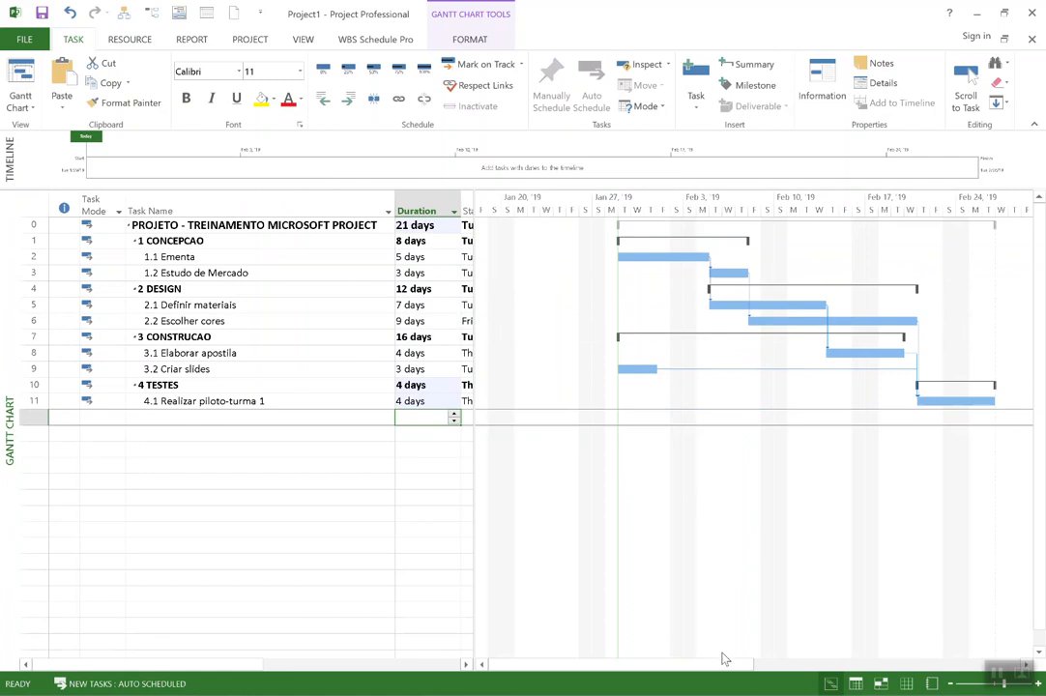
- Narrow the Task Name column further and move the chart divider to expose the task table's columns up to Resource Names
{"action": "left_click_drag", "start_coordinate": [752, 668], "coordinate": [766, 670]}
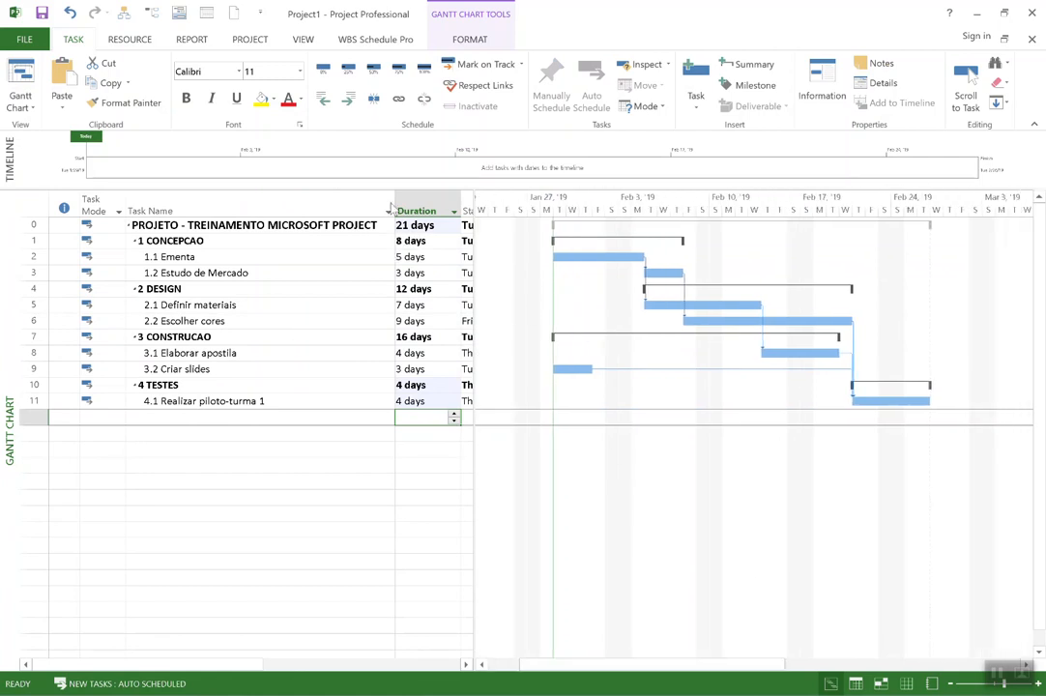
{"action": "left_click", "coordinate": [339, 203]}
{"action": "left_click_drag", "start_coordinate": [368, 212], "coordinate": [341, 218]}
{"action": "left_click_drag", "start_coordinate": [476, 319], "coordinate": [724, 274]}
- Assign the resource "Professor" to Ementa and "Analista de MKT" to Estudo de Mercado
{"action": "left_click", "coordinate": [660, 275]}
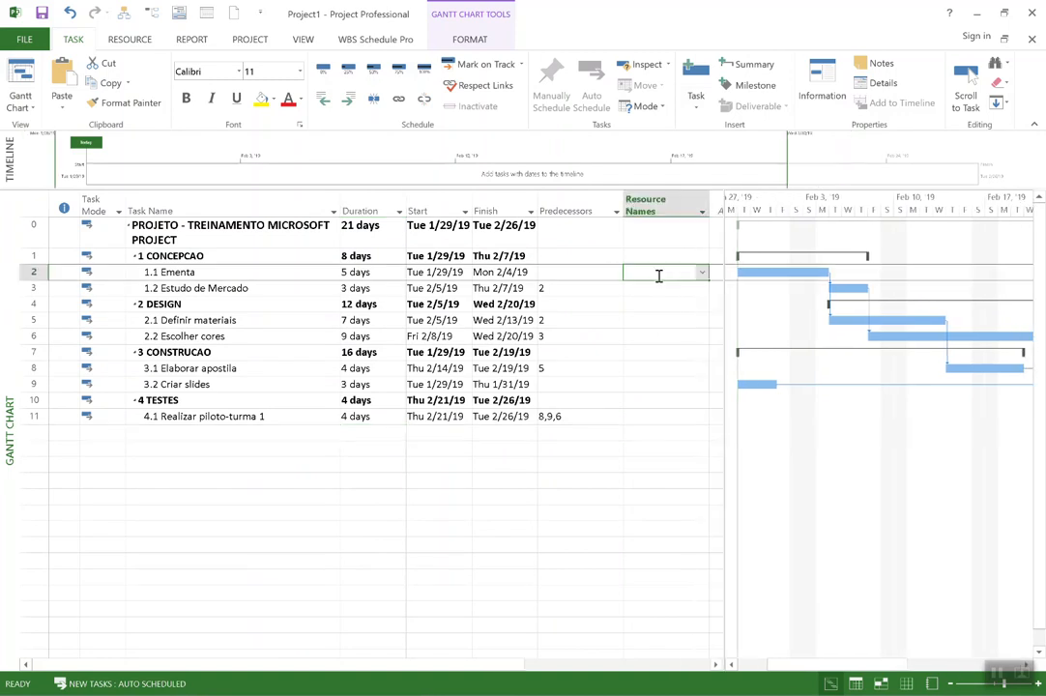
{"action": "type", "text": "Proje"}
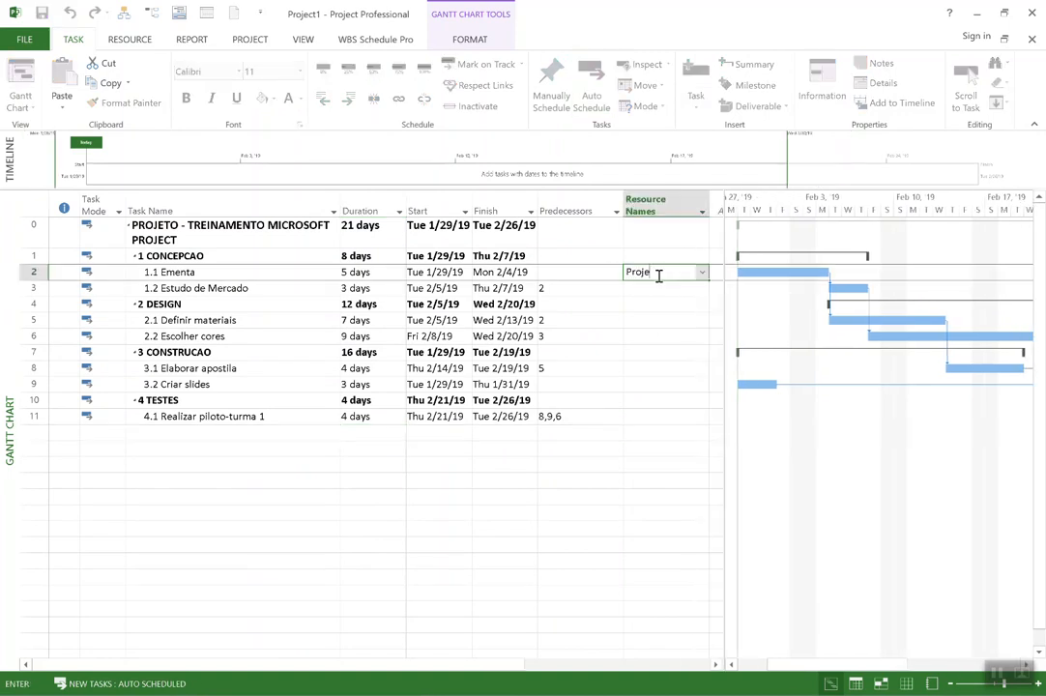
{"action": "type", "text": "ssor"}
{"action": "key", "text": "Return"}
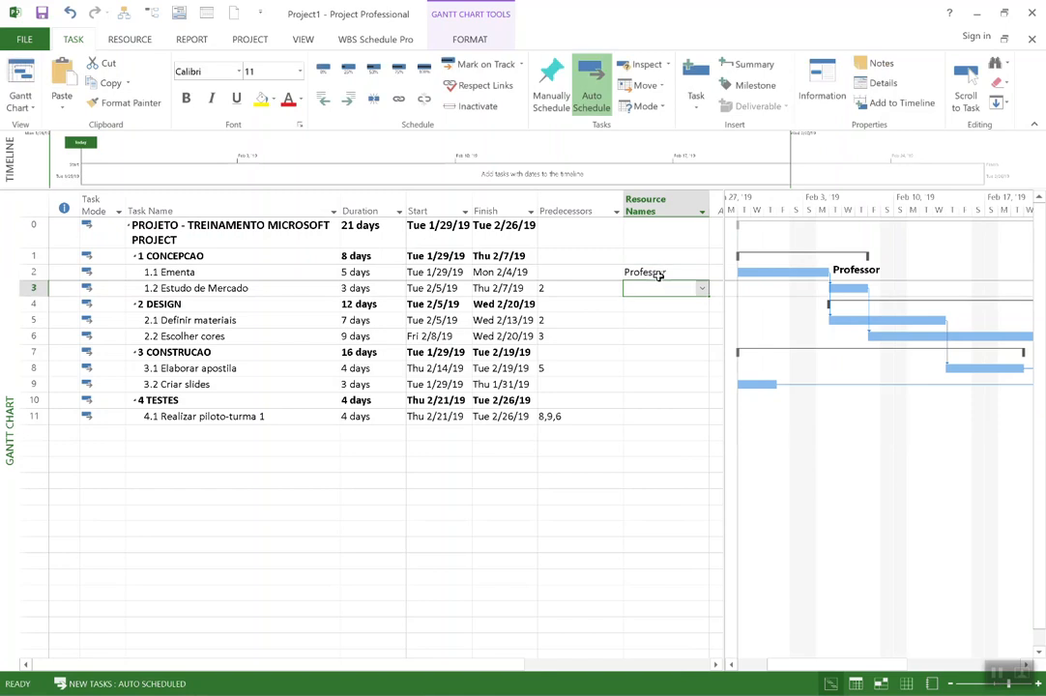
{"action": "type", "text": "Analis"}
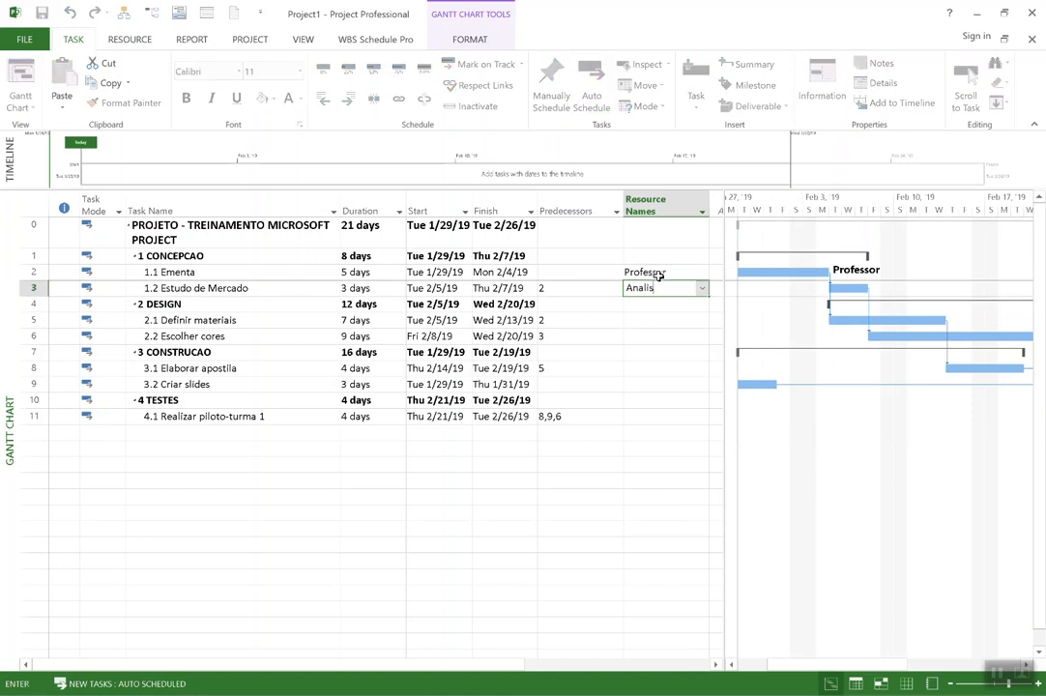
{"action": "type", "text": "ta de MKT"}
{"action": "key", "text": "Return"}
{"action": "key", "text": "Return"}
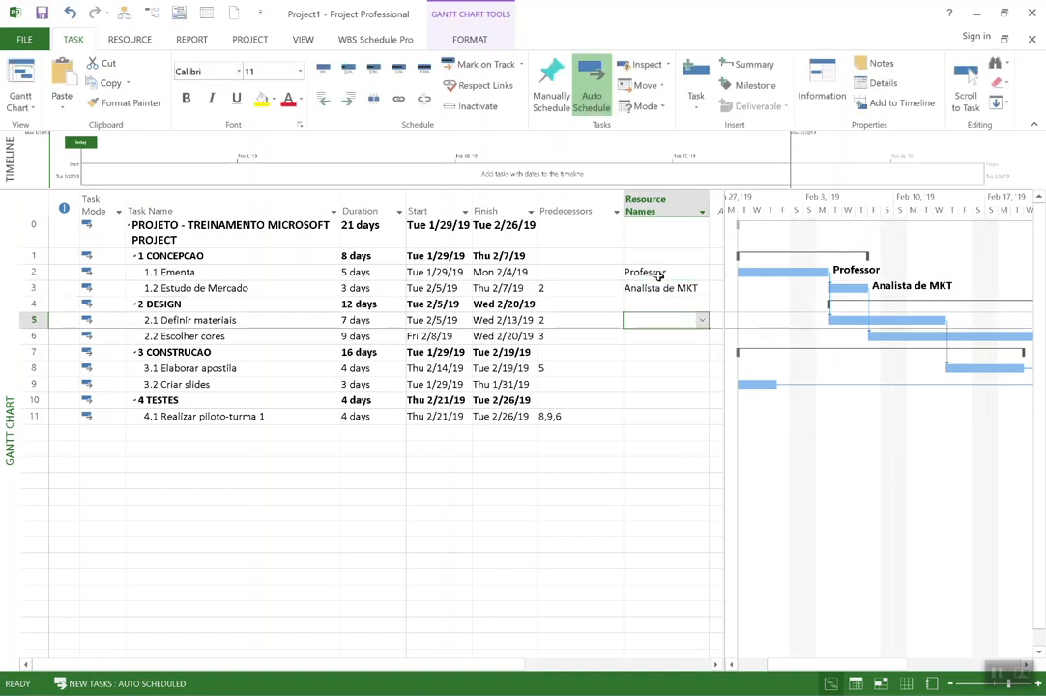
- Assign the resource "Conteudista" to Definir materiais and "Marketing" to Escolher cores
{"action": "type", "text": "Conteudista"}
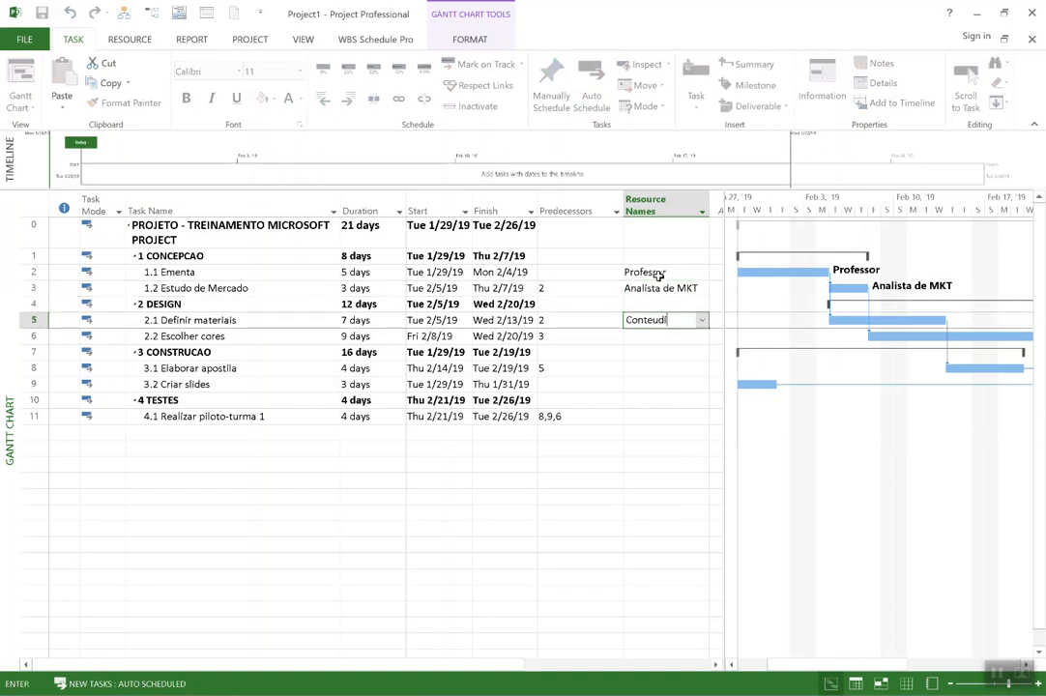
{"action": "key", "text": "Return"}
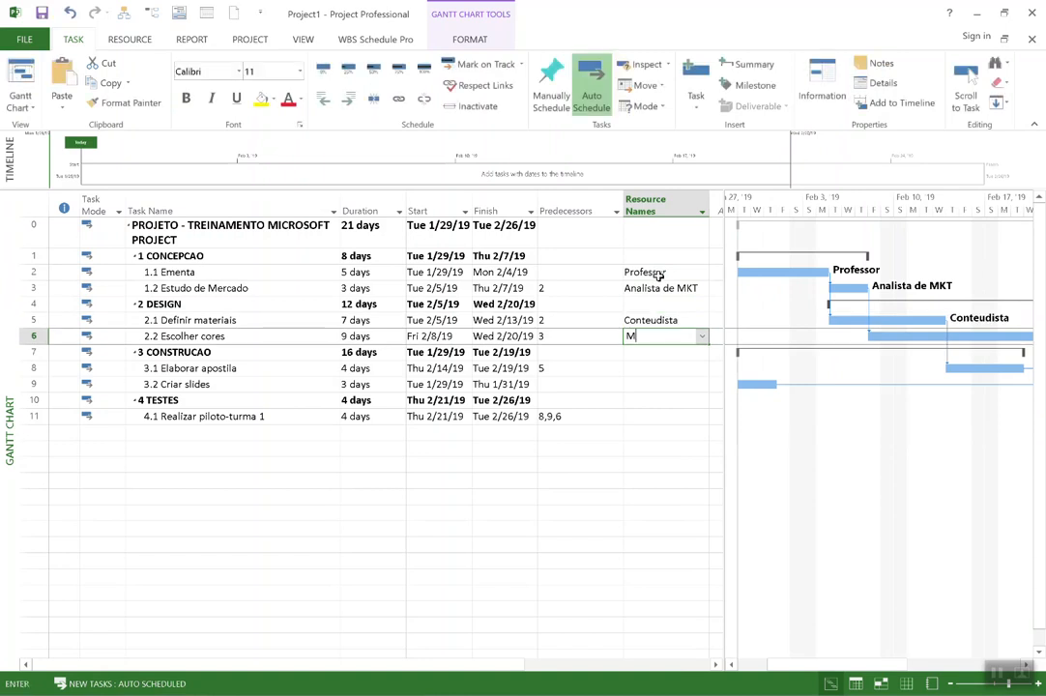
{"action": "type", "text": "Marketing"}
{"action": "key", "text": "Return"}
{"action": "key", "text": "Return"}
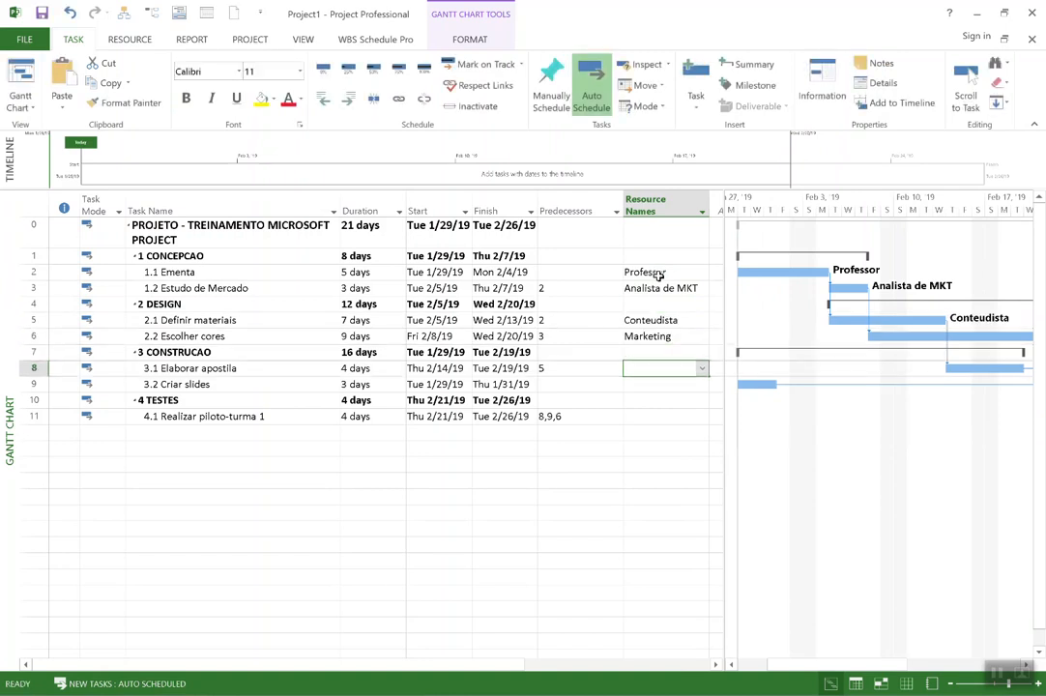
- Assign the resource "Professor" to Elaborar apostila, Criar slides and Realizar piloto-turma 1
{"action": "type", "text": "P"}
{"action": "key", "text": "Return"}
{"action": "type", "text": "P"}
{"action": "key", "text": "Return"}
{"action": "key", "text": "Return"}
{"action": "type", "text": "P"}
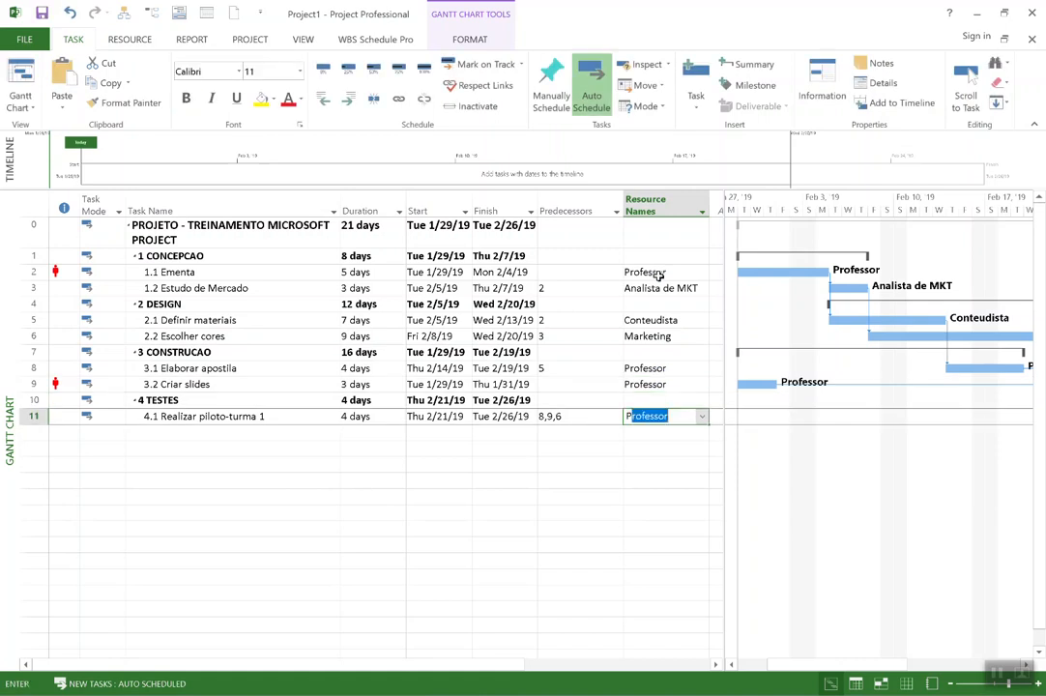
{"action": "key", "text": "Return"}
- Widen the chart area to show all the task bars and switch the view to Tracking Gantt
{"action": "left_click_drag", "start_coordinate": [723, 363], "coordinate": [411, 363]}
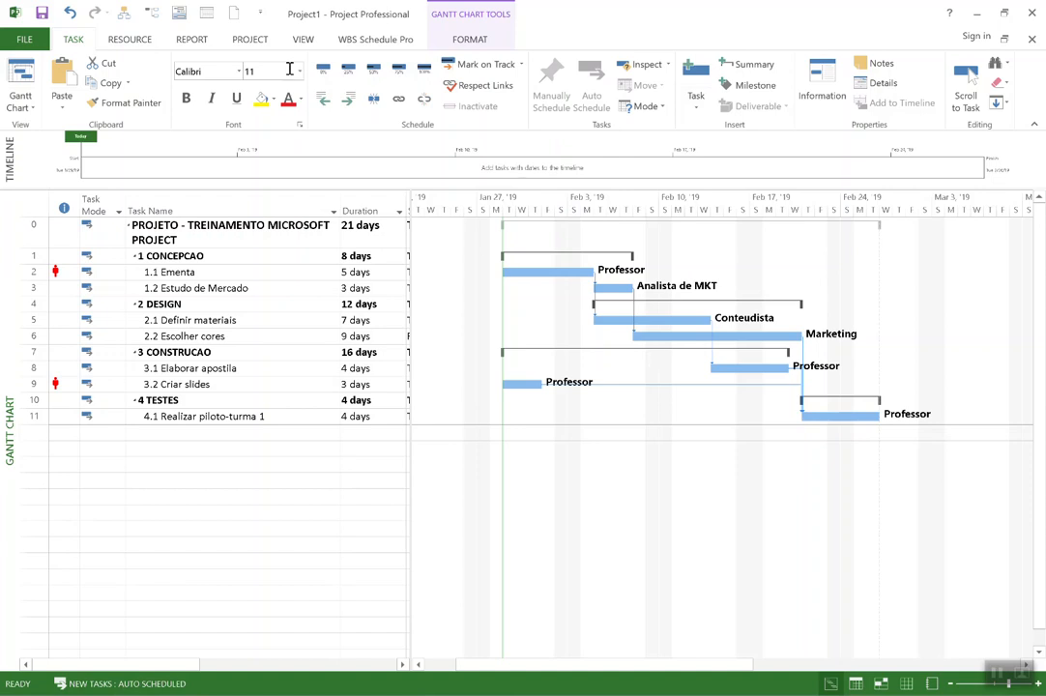
{"action": "left_click", "coordinate": [253, 40]}
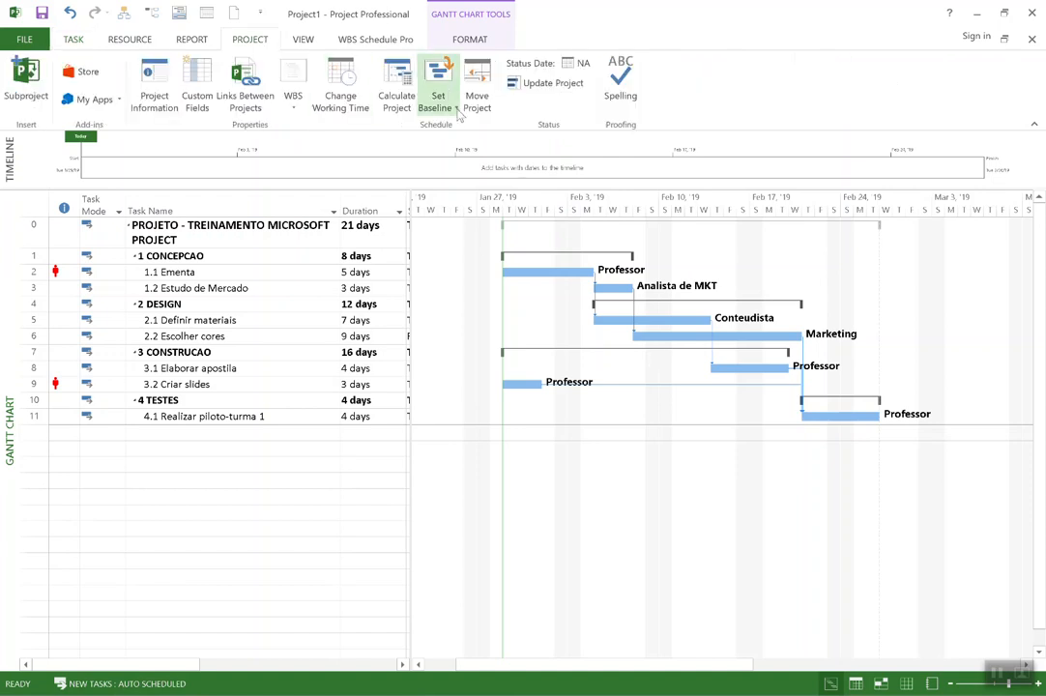
{"action": "left_click", "coordinate": [87, 42]}
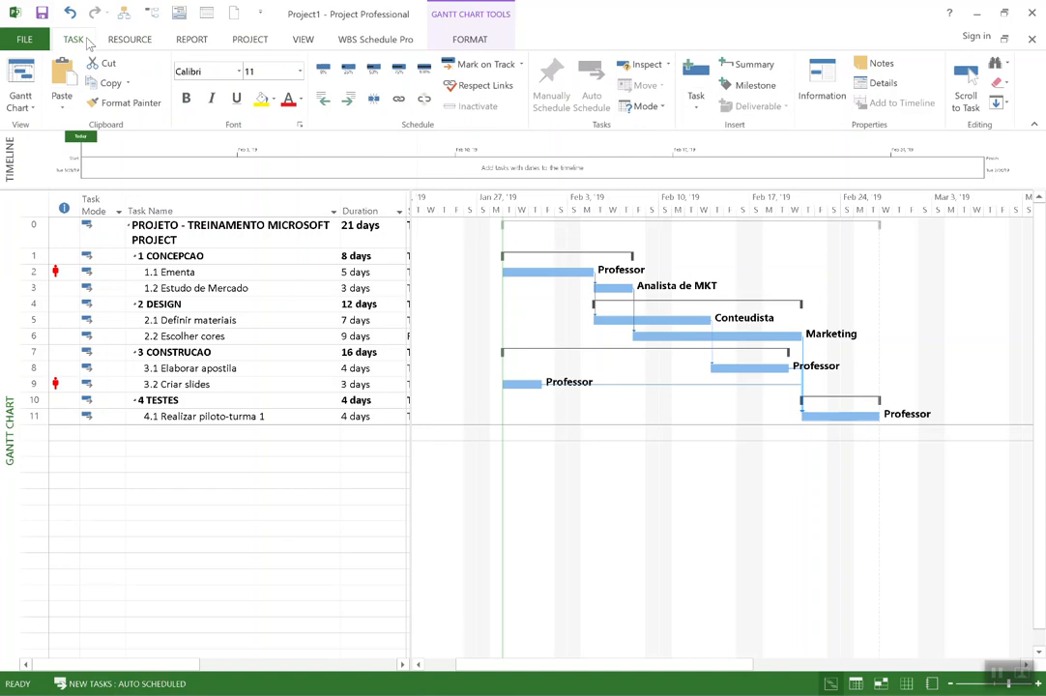
{"action": "left_click", "coordinate": [17, 100]}
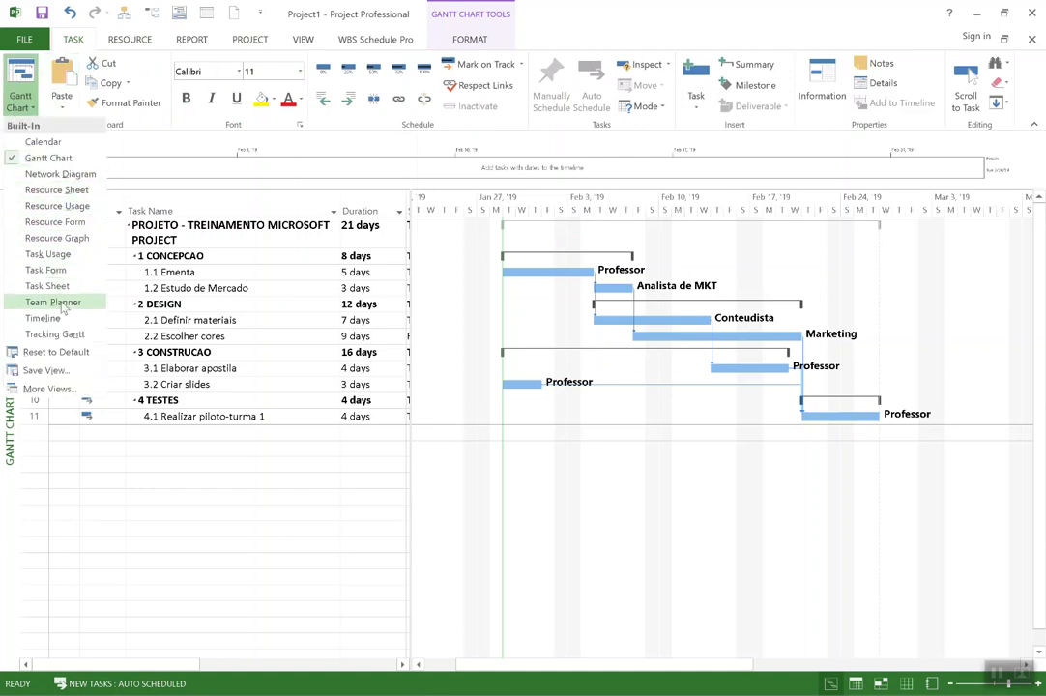
{"action": "left_click", "coordinate": [58, 334]}
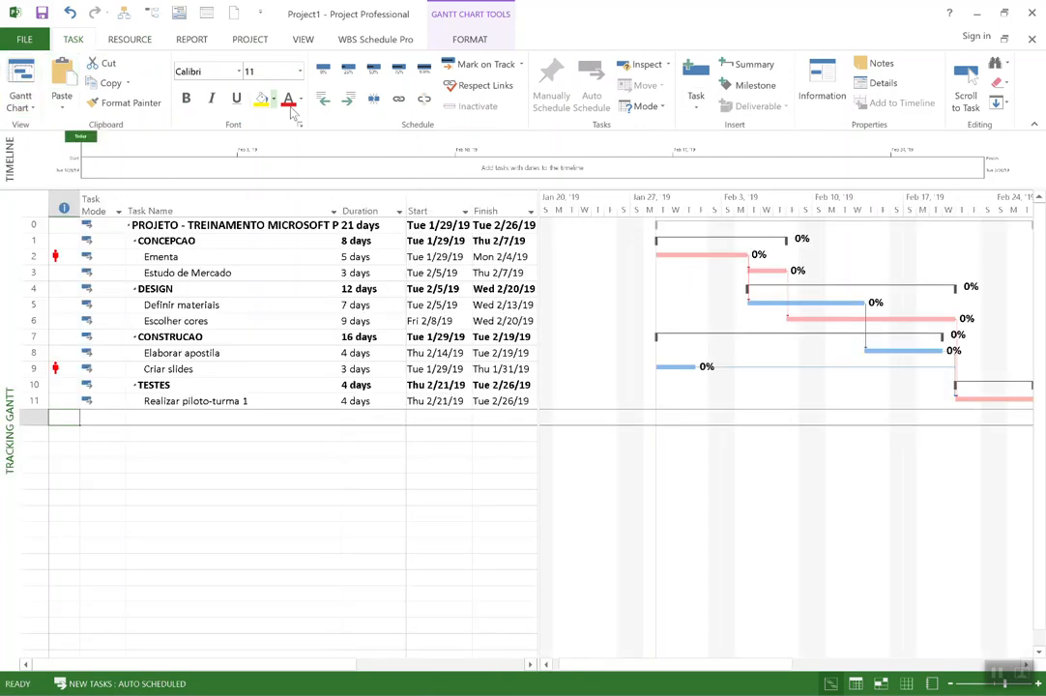
- Save a baseline for the entire project in the Baseline slot
{"action": "left_click", "coordinate": [251, 39]}
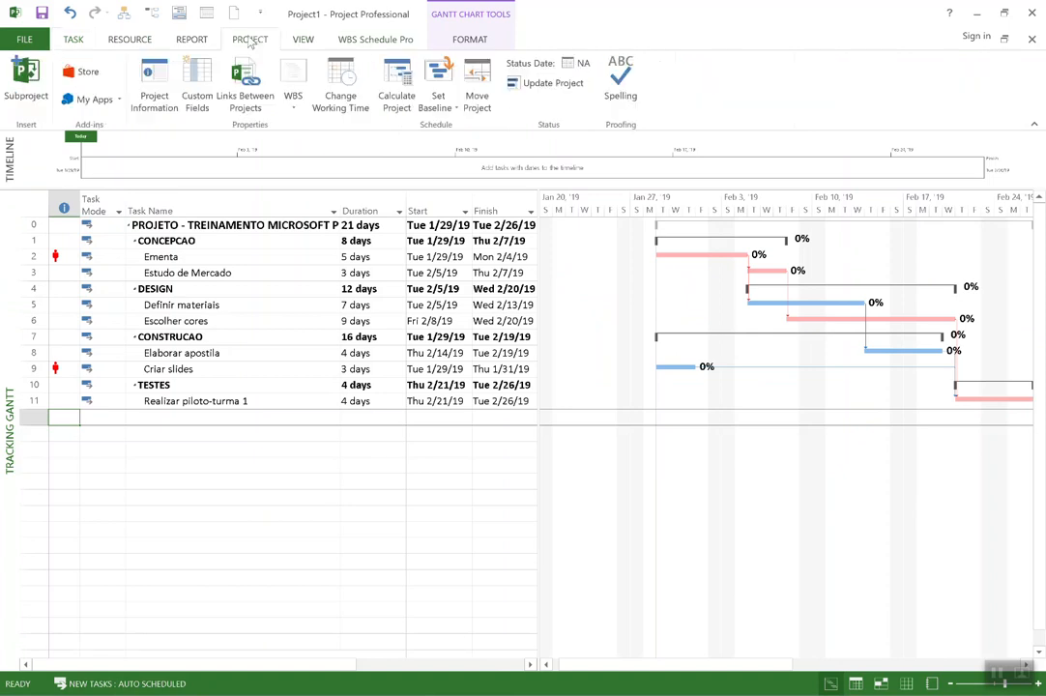
{"action": "left_click", "coordinate": [438, 105]}
{"action": "left_click", "coordinate": [448, 129]}
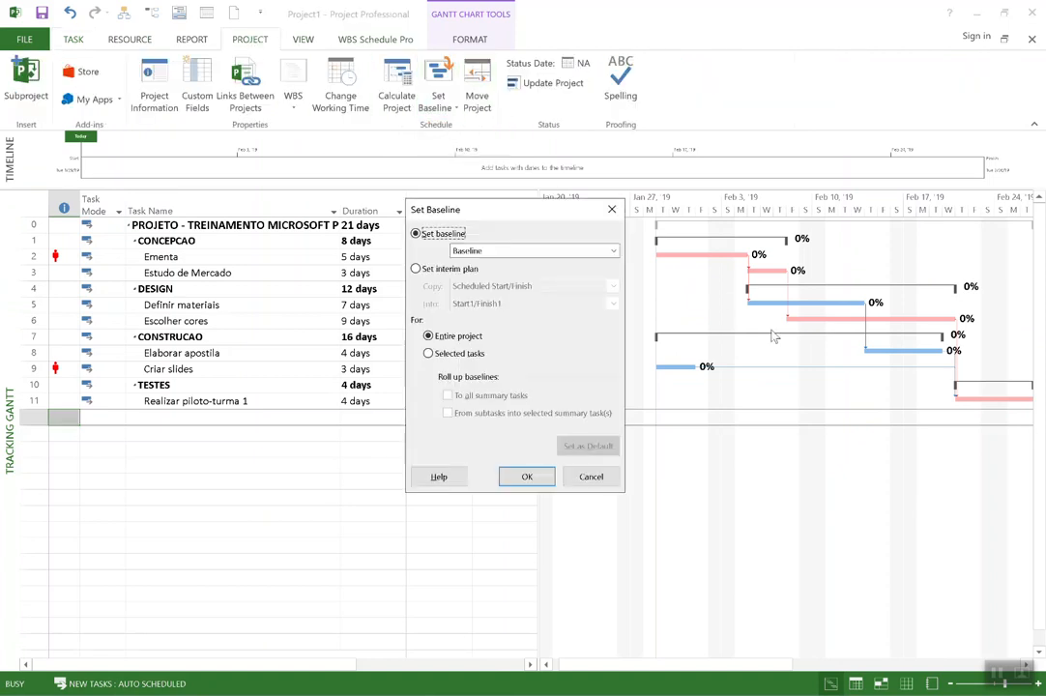
{"action": "left_click", "coordinate": [528, 477]}
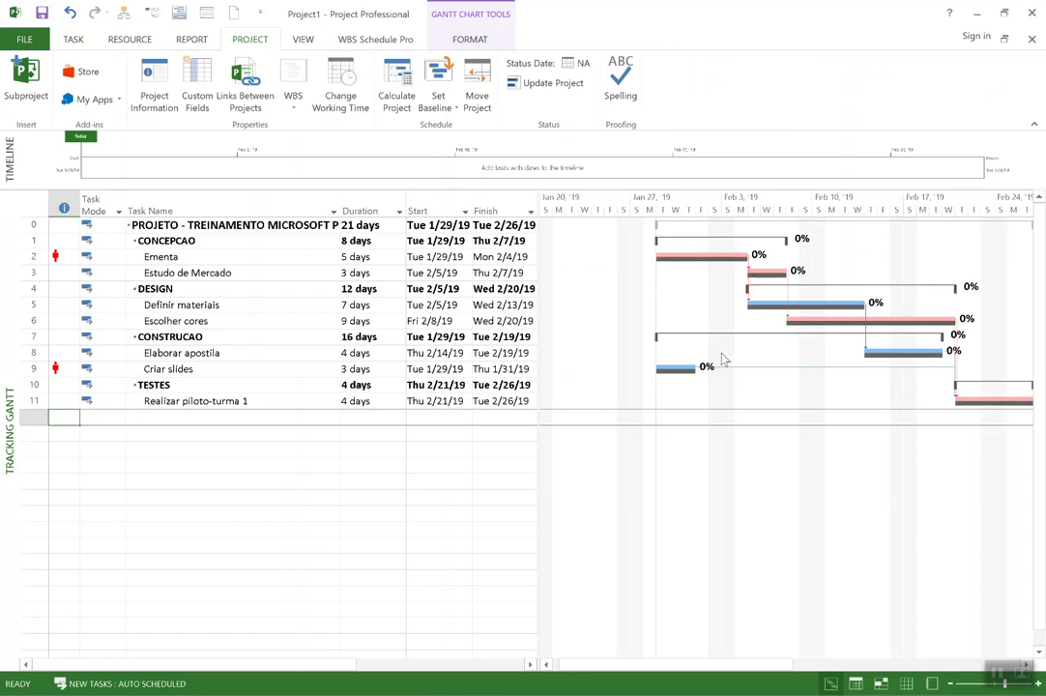
- Switch the task table to the Tracking table
{"action": "left_click", "coordinate": [303, 40]}
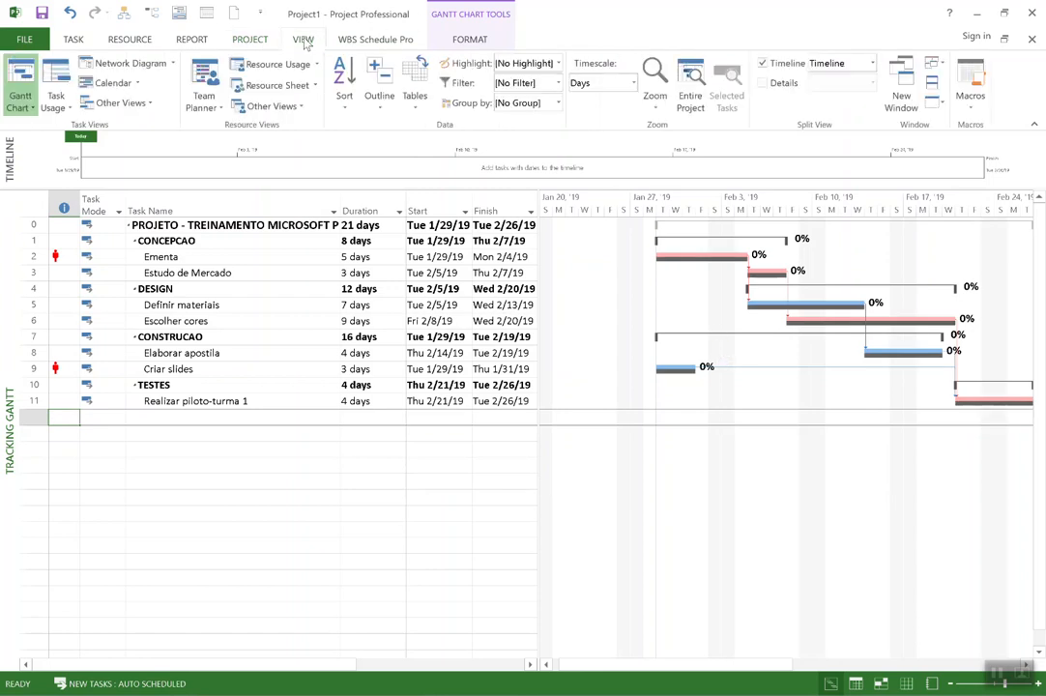
{"action": "left_click", "coordinate": [415, 97]}
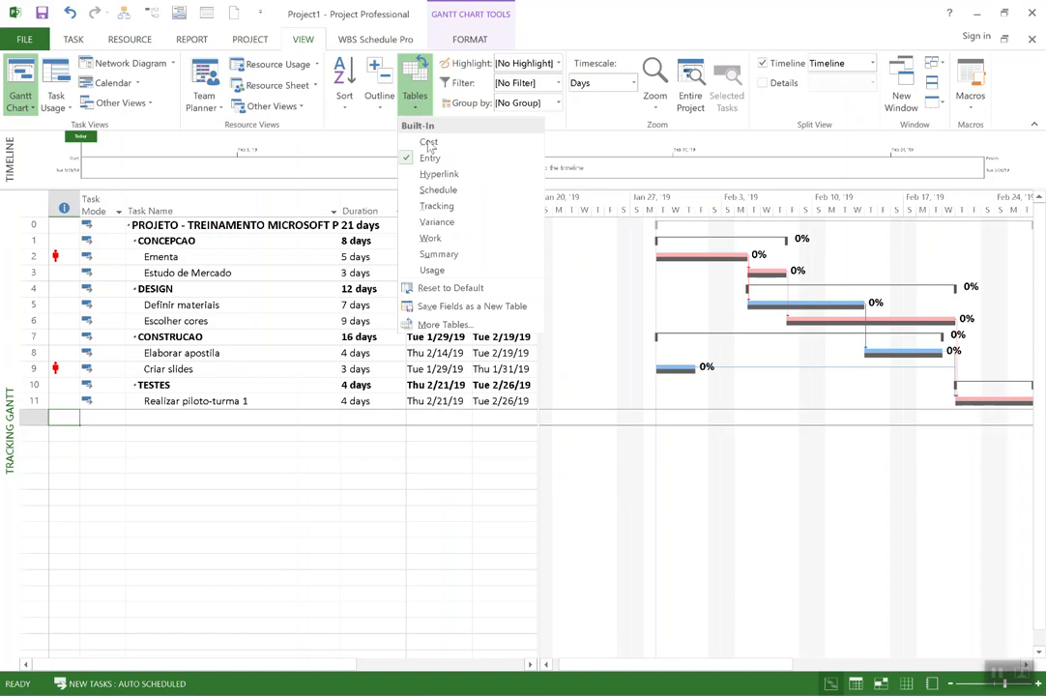
{"action": "left_click", "coordinate": [437, 206]}
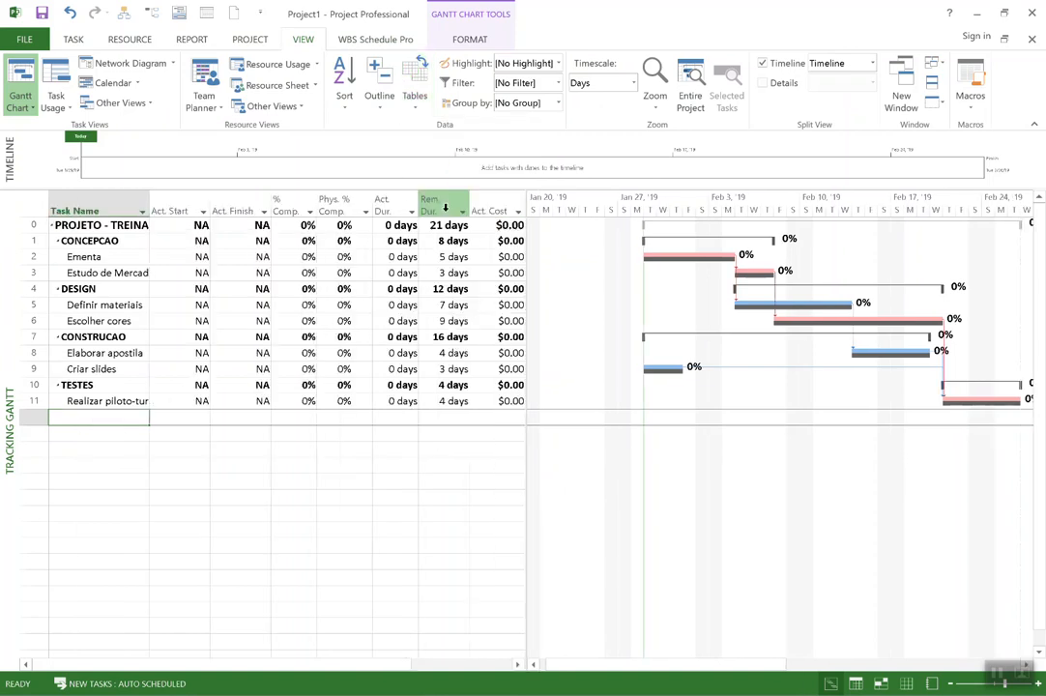
- Set the actual start of Ementa to Mon 2/11/19
{"action": "left_click", "coordinate": [210, 261]}
{"action": "left_click", "coordinate": [205, 257]}
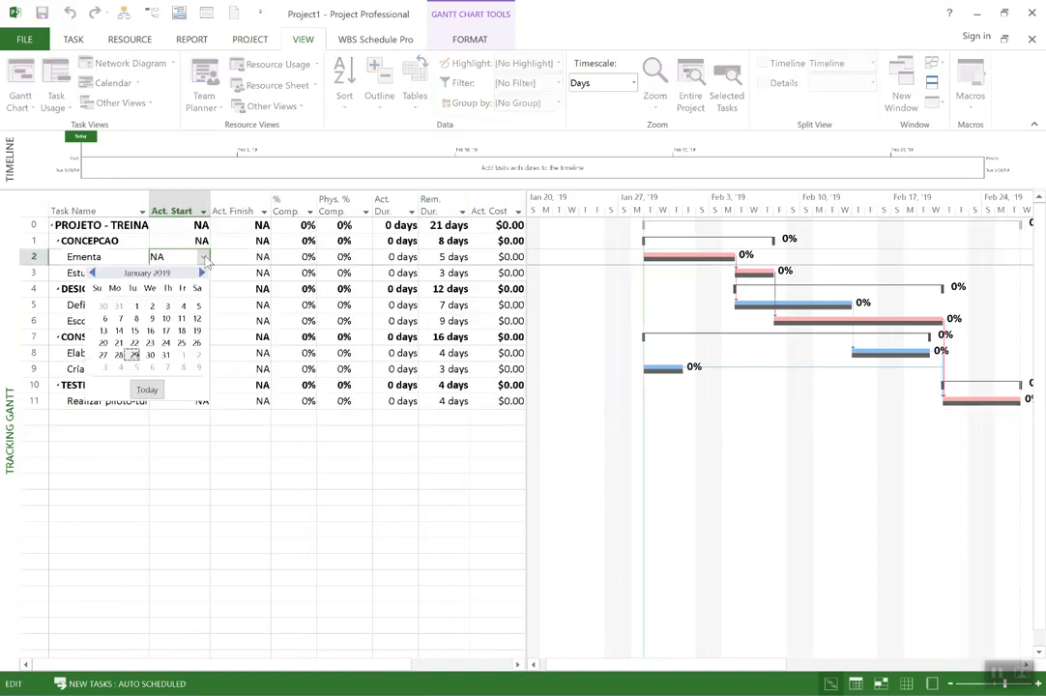
{"action": "left_click", "coordinate": [201, 273]}
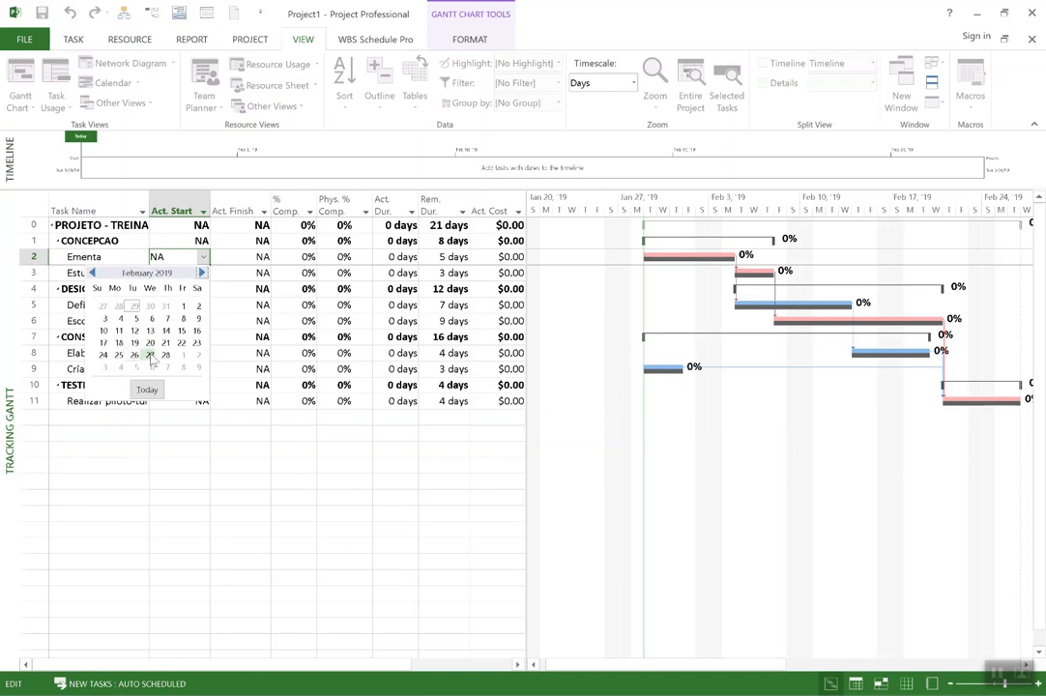
{"action": "left_click", "coordinate": [119, 331]}
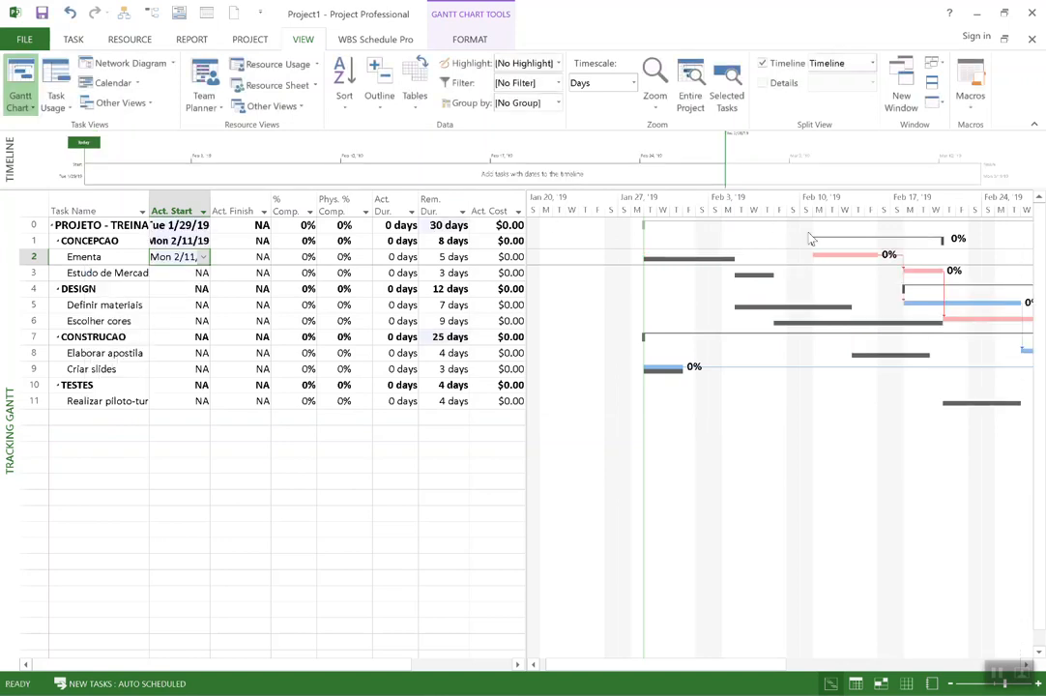
{"action": "mouse_move", "coordinate": [731, 664]}
{"action": "left_mouse_down"}
{"action": "mouse_move", "coordinate": [865, 669]}
{"action": "mouse_move", "coordinate": [747, 663]}
{"action": "left_mouse_up"}
- Try Mon 2/4/19 and Tue 1/29/19 as the actual start of Ementa
{"action": "left_click", "coordinate": [205, 256]}
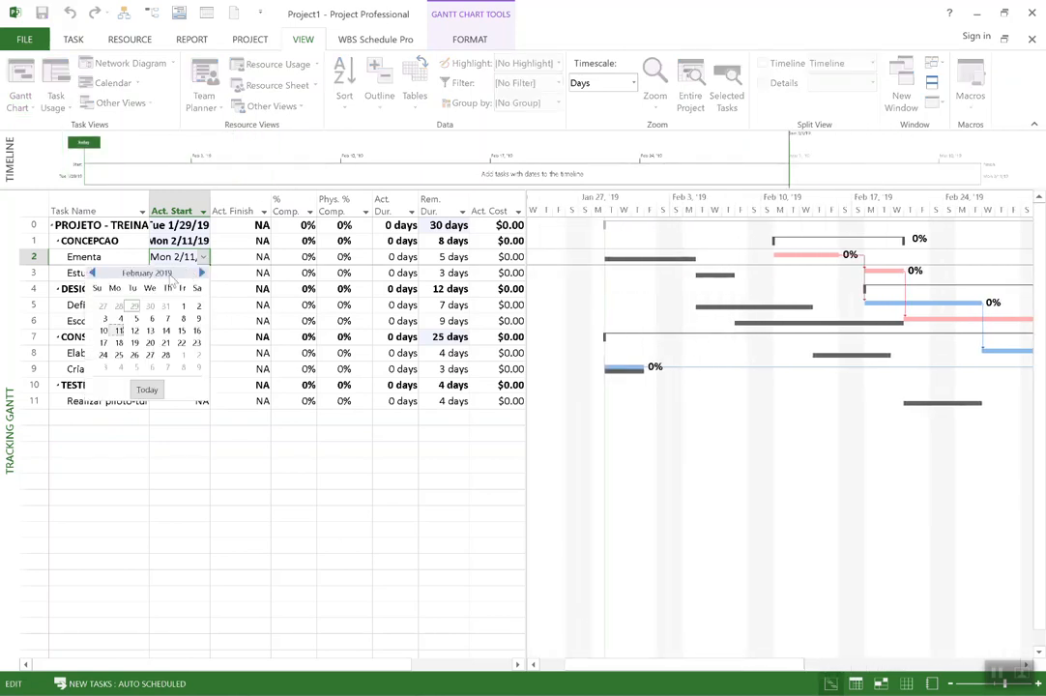
{"action": "left_click", "coordinate": [106, 288]}
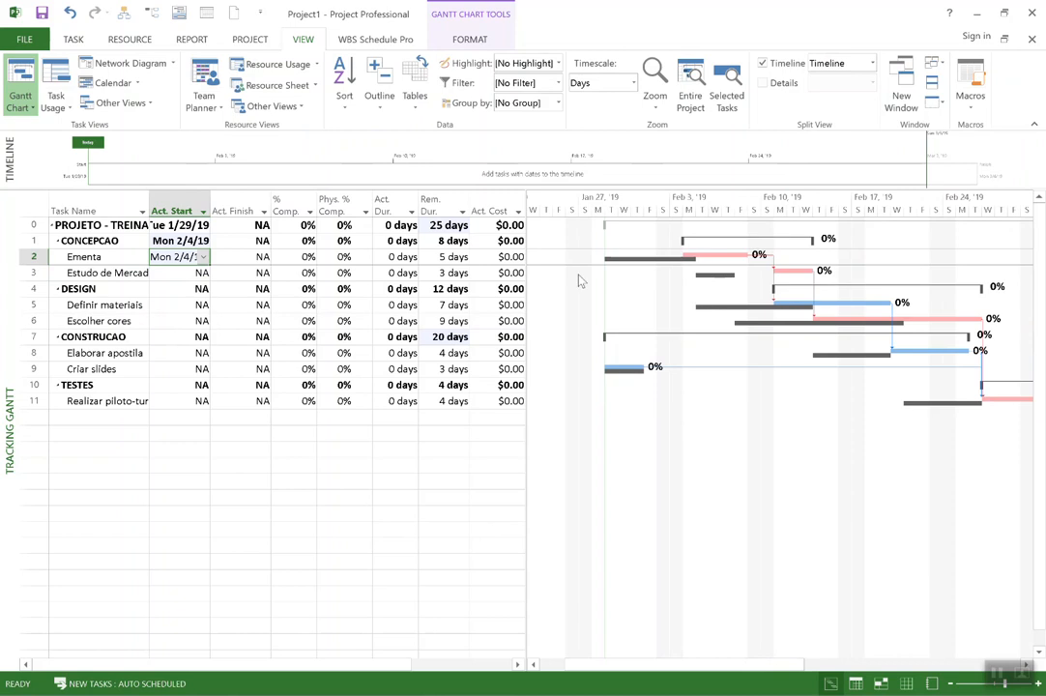
{"action": "left_click", "coordinate": [203, 257]}
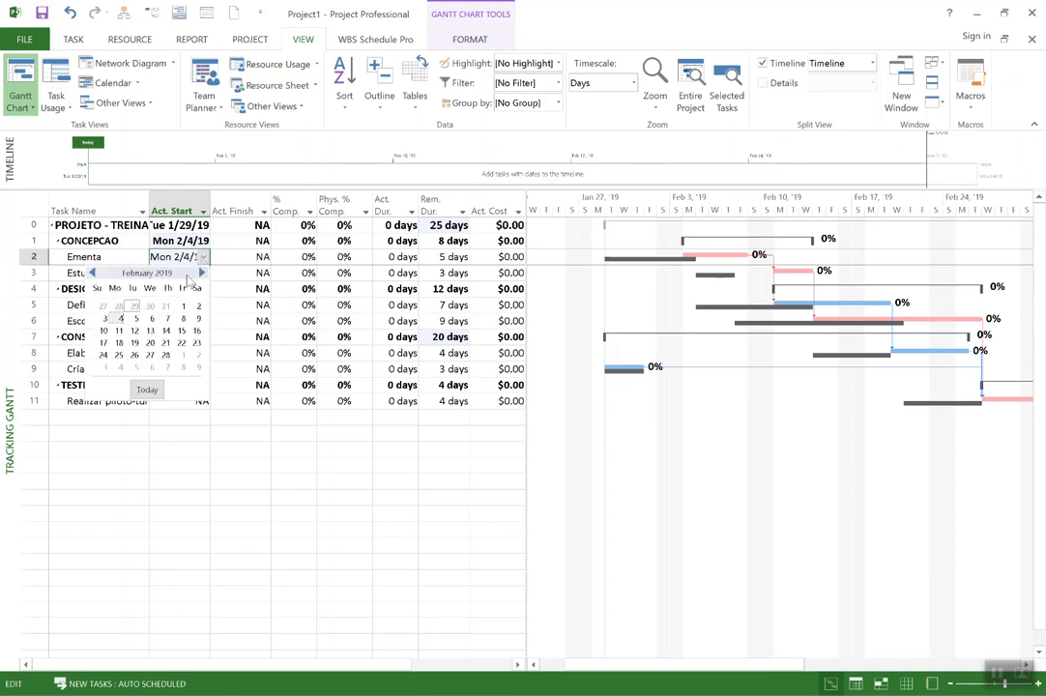
{"action": "left_click", "coordinate": [135, 306]}
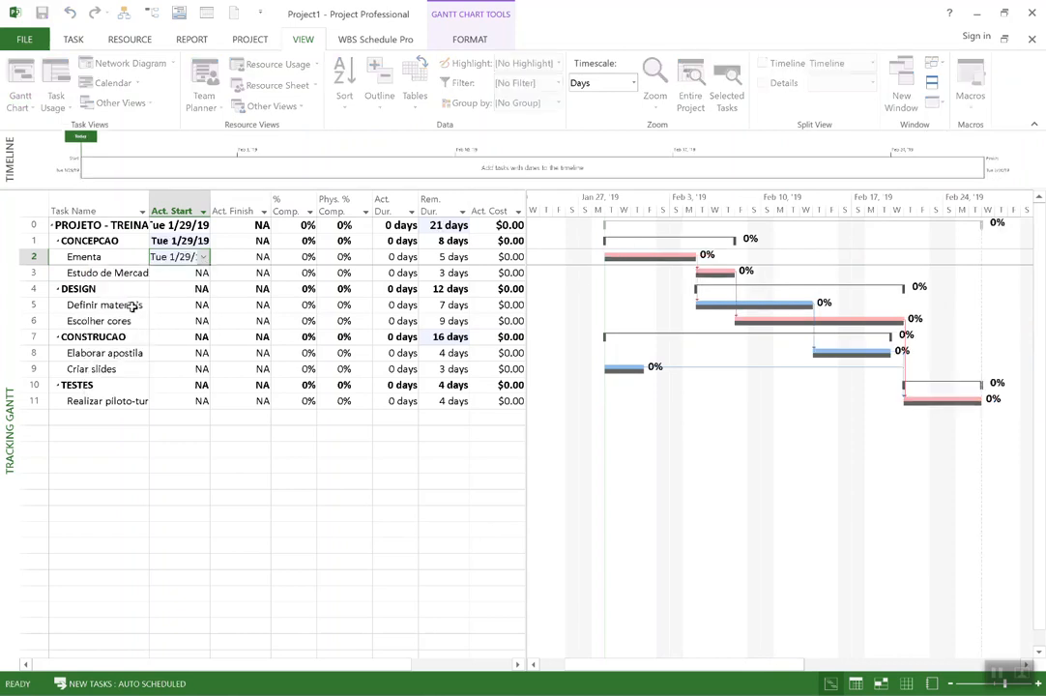
- Set the actual start of Ementa to Thu 1/31/19 and its actual finish to Tue 2/5/19
{"action": "left_click", "coordinate": [205, 256]}
{"action": "left_click", "coordinate": [169, 355]}
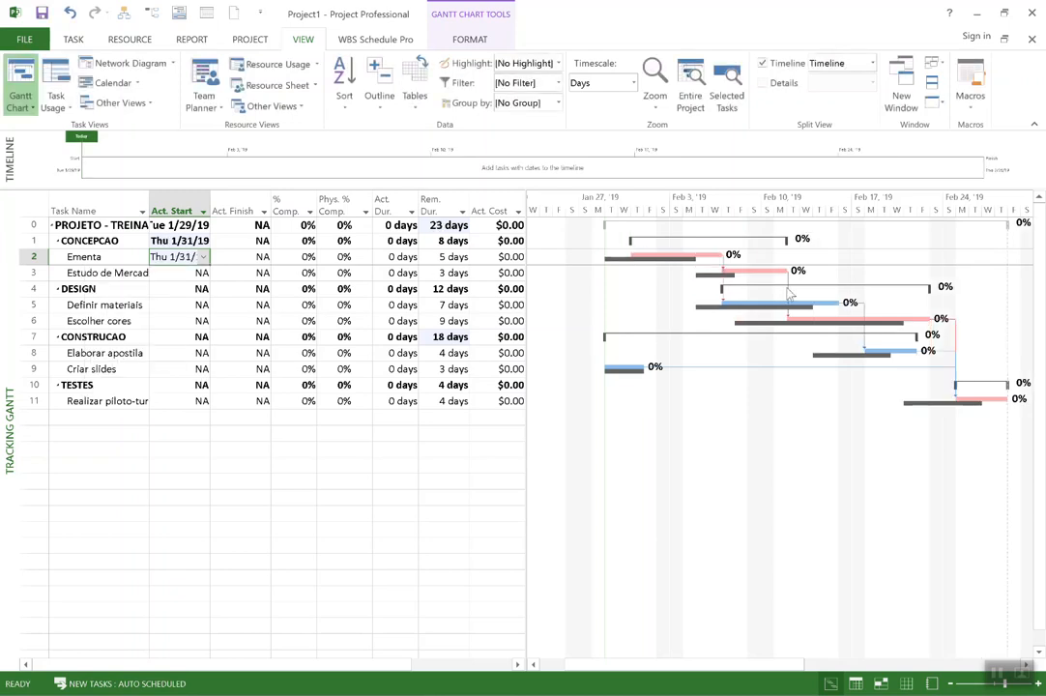
{"action": "left_click", "coordinate": [261, 257]}
{"action": "left_click", "coordinate": [264, 257]}
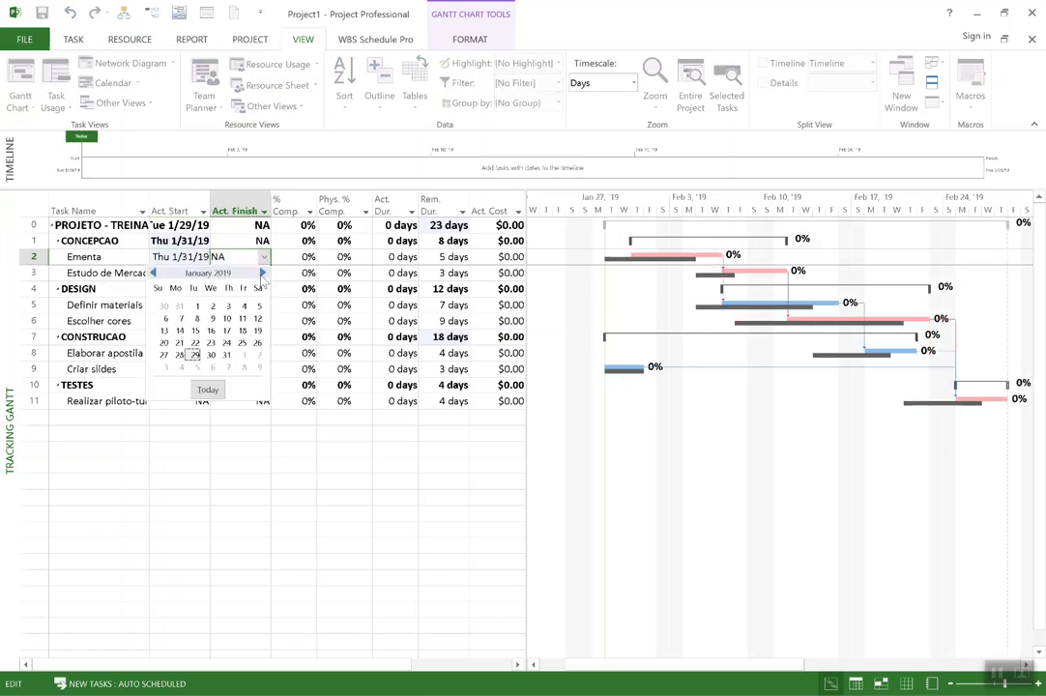
{"action": "left_click", "coordinate": [262, 272]}
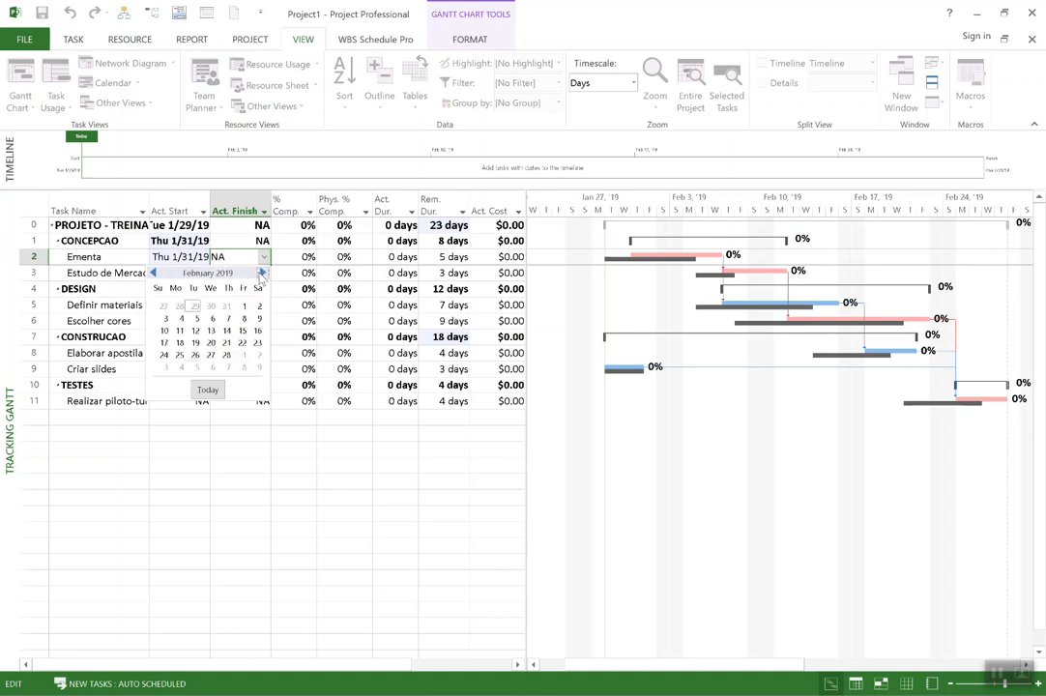
{"action": "left_click", "coordinate": [228, 319]}
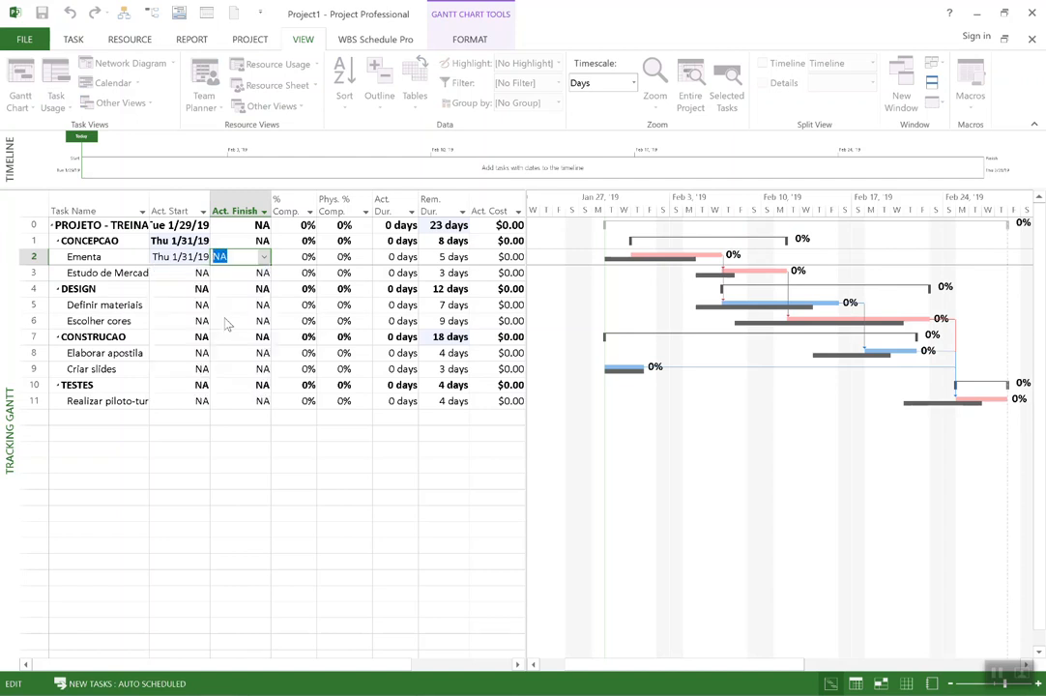
{"action": "left_click", "coordinate": [264, 258]}
{"action": "left_click", "coordinate": [197, 319]}
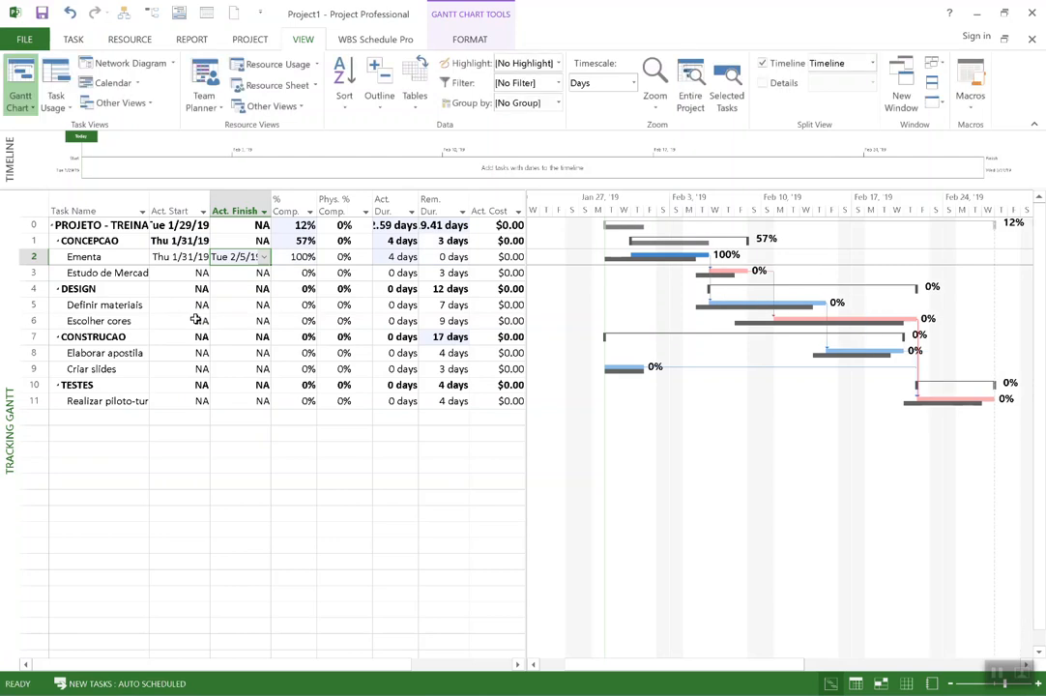
- Change the actual finish of Ementa to Mon 2/4/19
{"action": "left_click", "coordinate": [264, 257]}
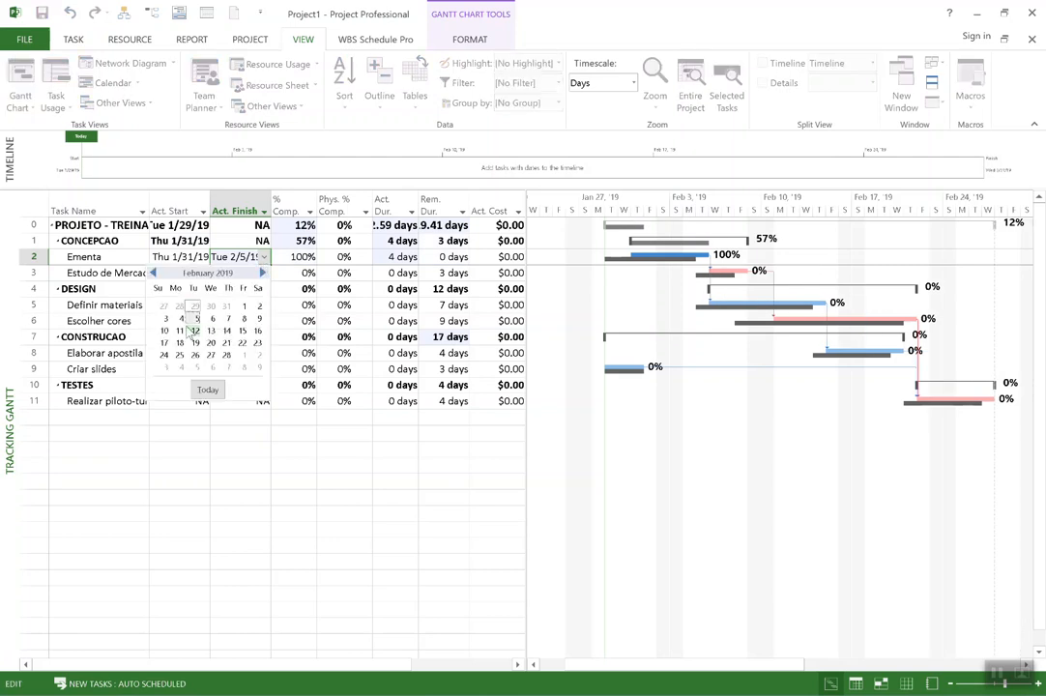
{"action": "left_click", "coordinate": [181, 319]}
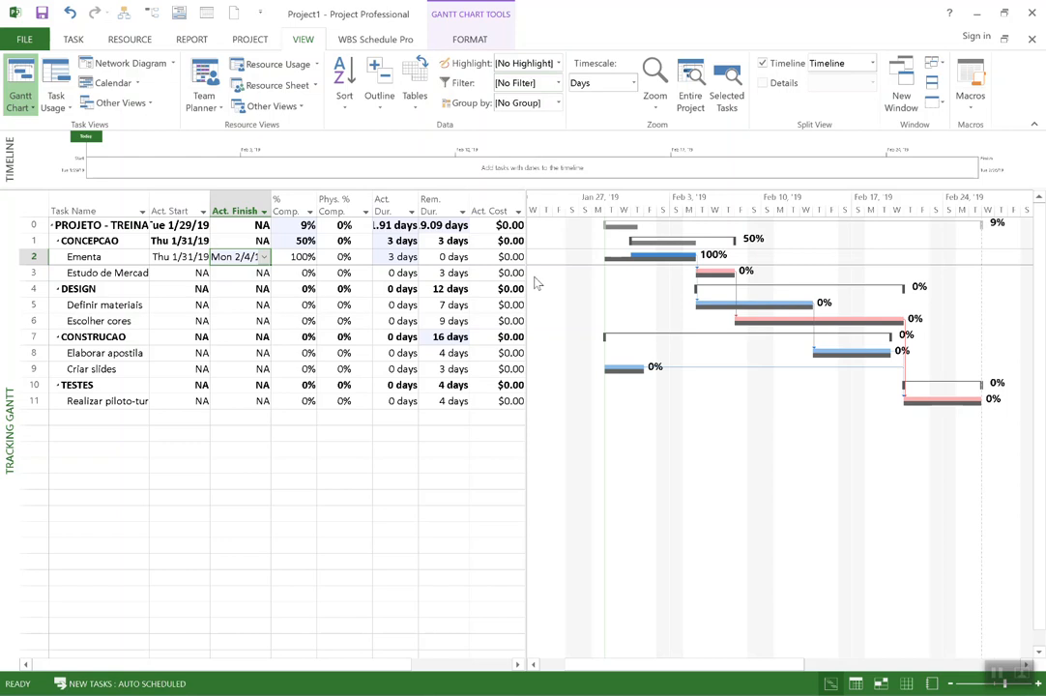
- Capture the screen into Snip & Sketch and draw a red arrow up to a circle around the Data group
{"action": "key", "text": "super+shift+s"}
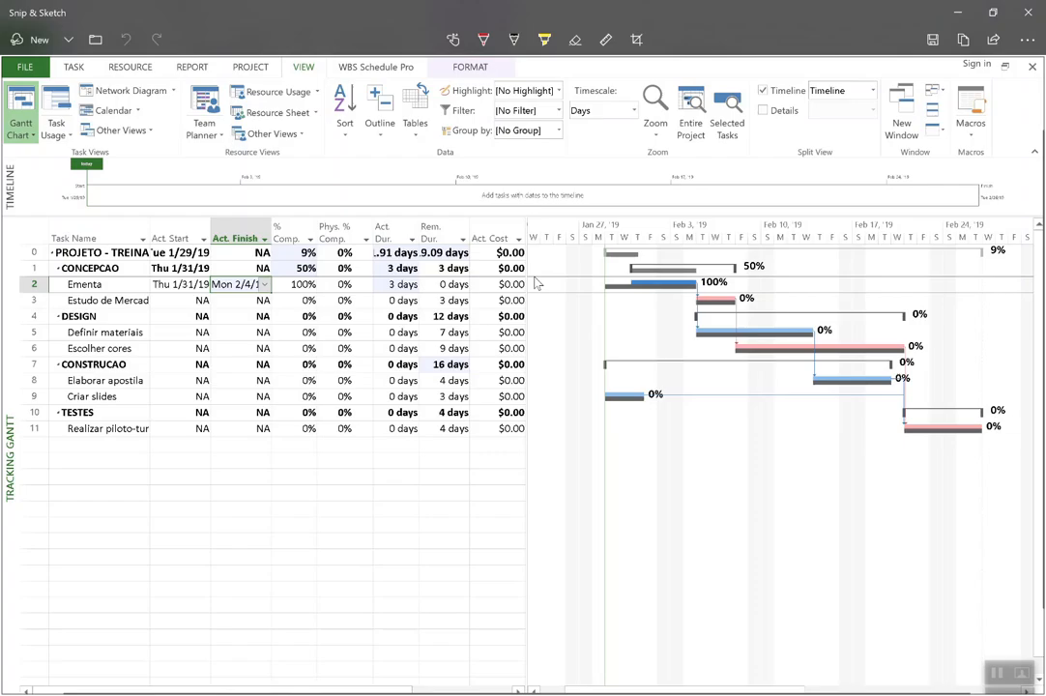
{"action": "mouse_move", "coordinate": [531, 420]}
{"action": "left_mouse_down"}
{"action": "mouse_move", "coordinate": [552, 208]}
{"action": "mouse_move", "coordinate": [542, 136]}
{"action": "left_mouse_up"}
{"action": "mouse_move", "coordinate": [519, 177]}
{"action": "left_mouse_down"}
{"action": "mouse_move", "coordinate": [542, 136]}
{"action": "mouse_move", "coordinate": [572, 161]}
{"action": "mouse_move", "coordinate": [527, 60]}
{"action": "mouse_move", "coordinate": [527, 179]}
{"action": "left_mouse_up"}
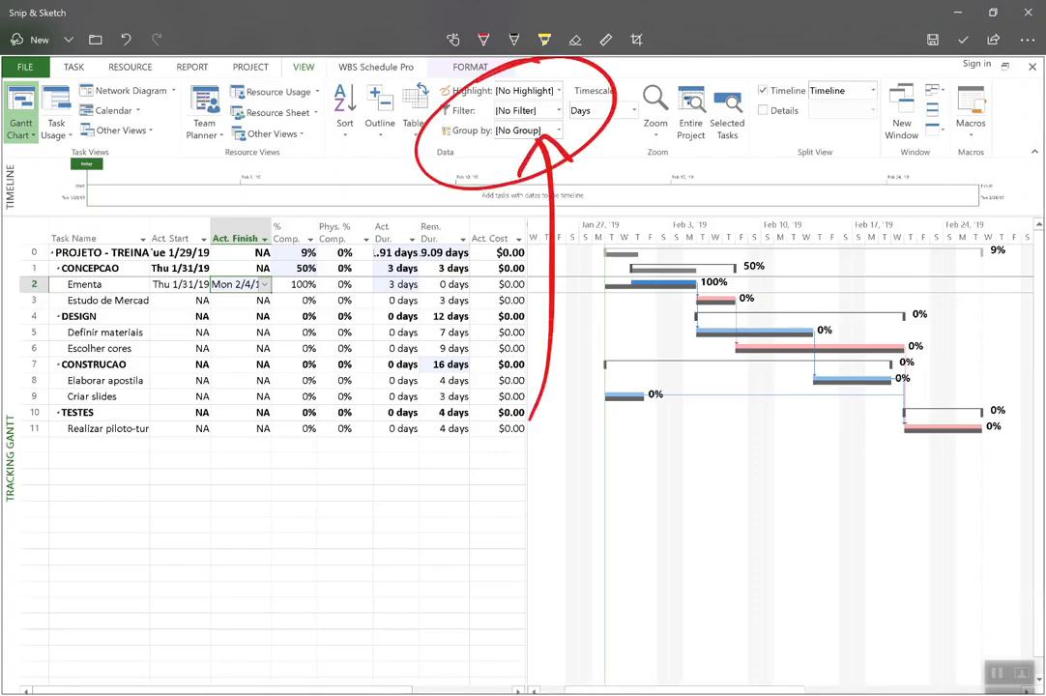
- Handwrite "IDP = SPI" in red in the empty area below the task table
{"action": "left_click_drag", "start_coordinate": [261, 472], "coordinate": [257, 532]}
{"action": "left_click", "coordinate": [261, 456]}
{"action": "left_click_drag", "start_coordinate": [294, 474], "coordinate": [287, 548]}
{"action": "mouse_move", "coordinate": [362, 462]}
{"action": "left_mouse_down"}
{"action": "mouse_move", "coordinate": [358, 535]}
{"action": "mouse_move", "coordinate": [374, 488]}
{"action": "left_mouse_up"}
{"action": "left_click_drag", "start_coordinate": [525, 468], "coordinate": [497, 520]}
{"action": "mouse_move", "coordinate": [548, 462]}
{"action": "left_mouse_down"}
{"action": "mouse_move", "coordinate": [547, 527]}
{"action": "mouse_move", "coordinate": [557, 488]}
{"action": "mouse_move", "coordinate": [586, 517]}
{"action": "left_mouse_up"}
{"action": "left_click", "coordinate": [594, 451]}
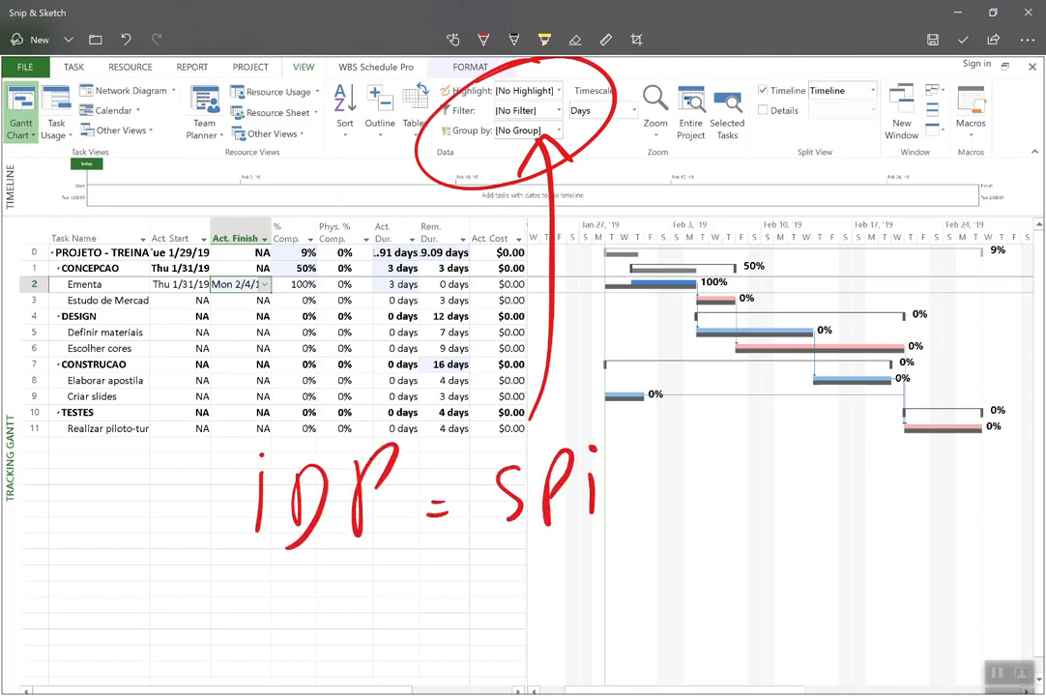
- Handwrite "IDC = CPI" in red beneath the IDP line
{"action": "left_click_drag", "start_coordinate": [261, 592], "coordinate": [256, 638]}
{"action": "left_click", "coordinate": [262, 575]}
{"action": "left_click_drag", "start_coordinate": [295, 590], "coordinate": [296, 640]}
{"action": "mouse_move", "coordinate": [298, 592]}
{"action": "left_mouse_down"}
{"action": "mouse_move", "coordinate": [302, 642]}
{"action": "mouse_move", "coordinate": [375, 626]}
{"action": "left_mouse_up"}
{"action": "mouse_move", "coordinate": [524, 588]}
{"action": "left_mouse_down"}
{"action": "mouse_move", "coordinate": [522, 619]}
{"action": "mouse_move", "coordinate": [540, 633]}
{"action": "mouse_move", "coordinate": [552, 605]}
{"action": "left_mouse_up"}
{"action": "left_click_drag", "start_coordinate": [590, 570], "coordinate": [587, 617]}
{"action": "left_click", "coordinate": [604, 554]}
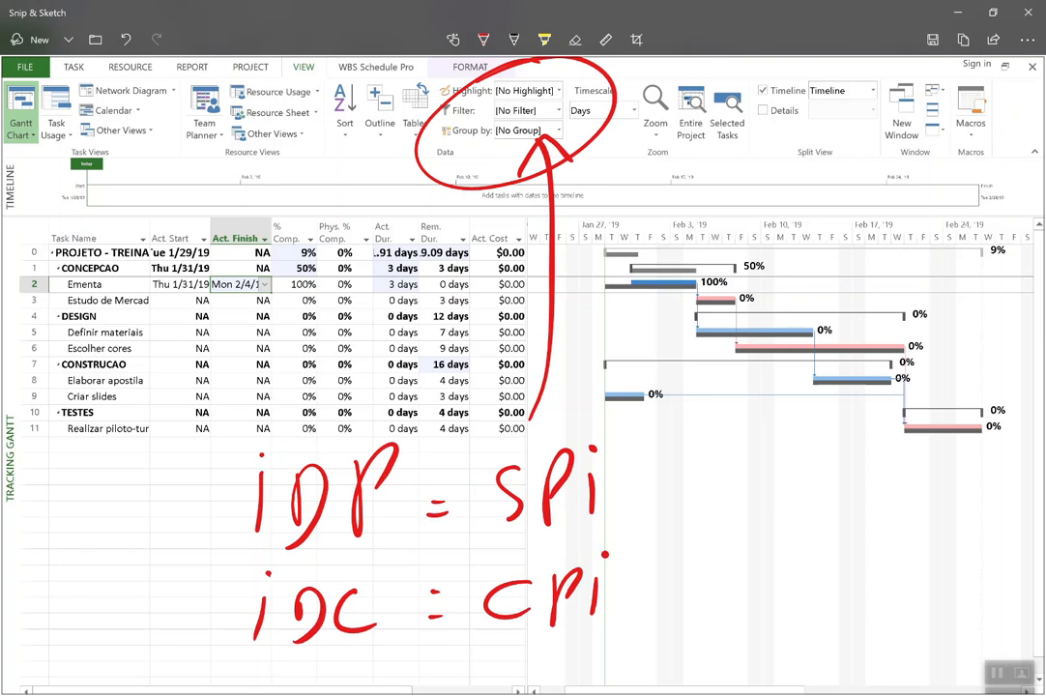
- Draw a large red bracket beside both formulas and handwrite a double-underlined "CONTROLE" diagonally above it
{"action": "left_click_drag", "start_coordinate": [644, 435], "coordinate": [704, 598]}
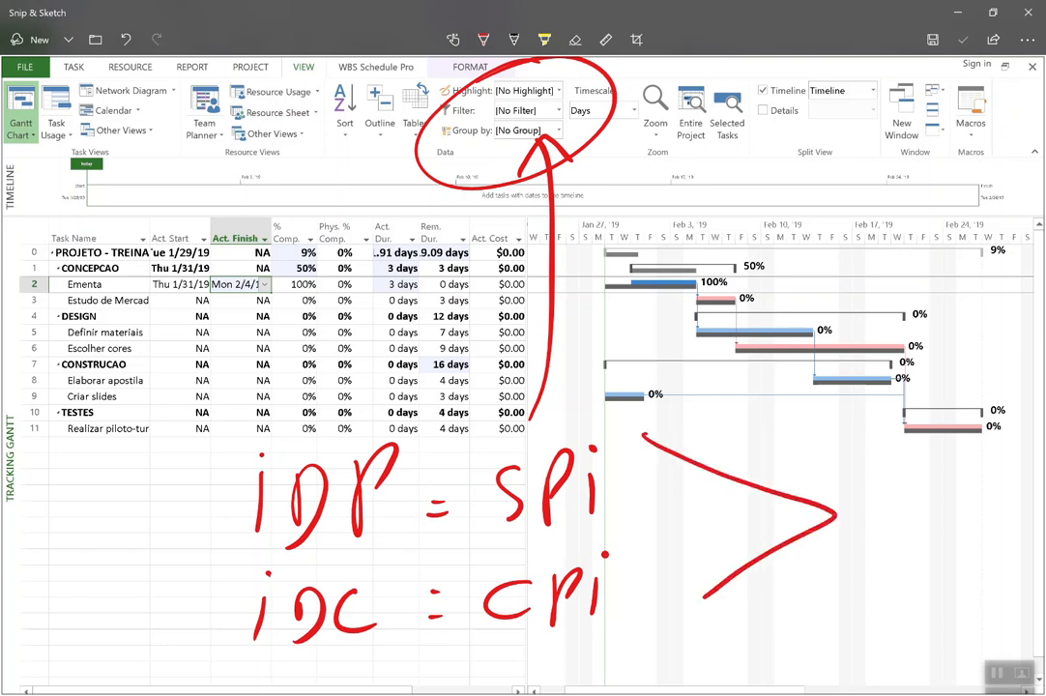
{"action": "mouse_move", "coordinate": [768, 362]}
{"action": "left_mouse_down"}
{"action": "mouse_move", "coordinate": [770, 405]}
{"action": "mouse_move", "coordinate": [791, 381]}
{"action": "mouse_move", "coordinate": [844, 410]}
{"action": "mouse_move", "coordinate": [859, 462]}
{"action": "mouse_move", "coordinate": [934, 490]}
{"action": "mouse_move", "coordinate": [946, 462]}
{"action": "mouse_move", "coordinate": [986, 513]}
{"action": "left_mouse_up"}
{"action": "mouse_move", "coordinate": [1012, 483]}
{"action": "left_mouse_down"}
{"action": "mouse_move", "coordinate": [1017, 527]}
{"action": "mouse_move", "coordinate": [1011, 499]}
{"action": "left_mouse_up"}
{"action": "mouse_move", "coordinate": [725, 433]}
{"action": "left_mouse_down"}
{"action": "mouse_move", "coordinate": [977, 559]}
{"action": "mouse_move", "coordinate": [967, 567]}
{"action": "left_mouse_up"}
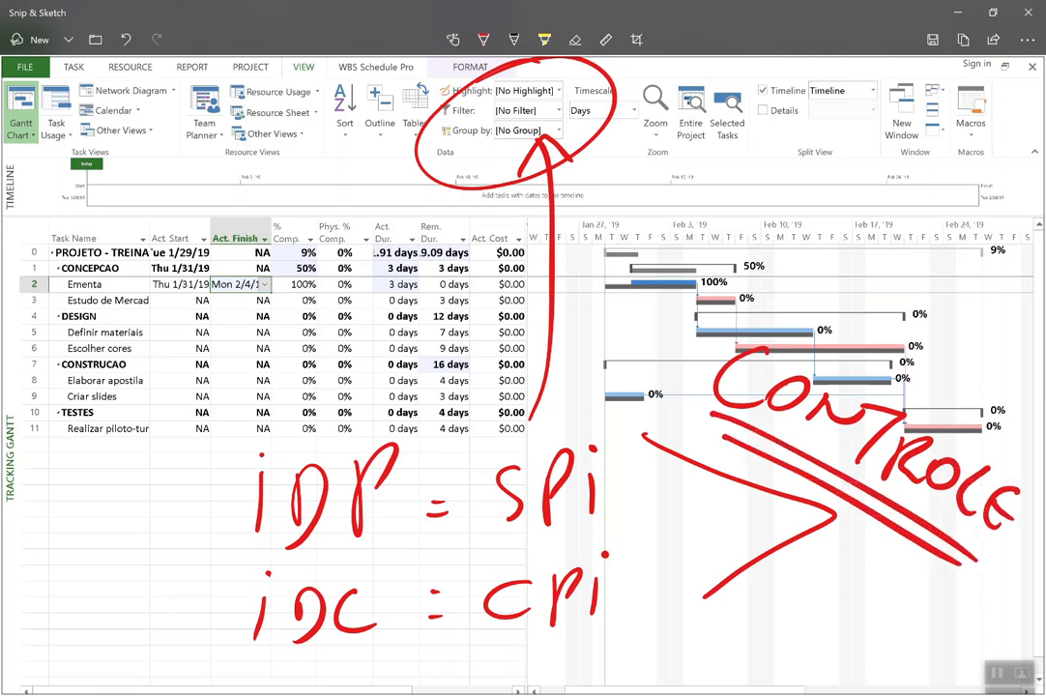